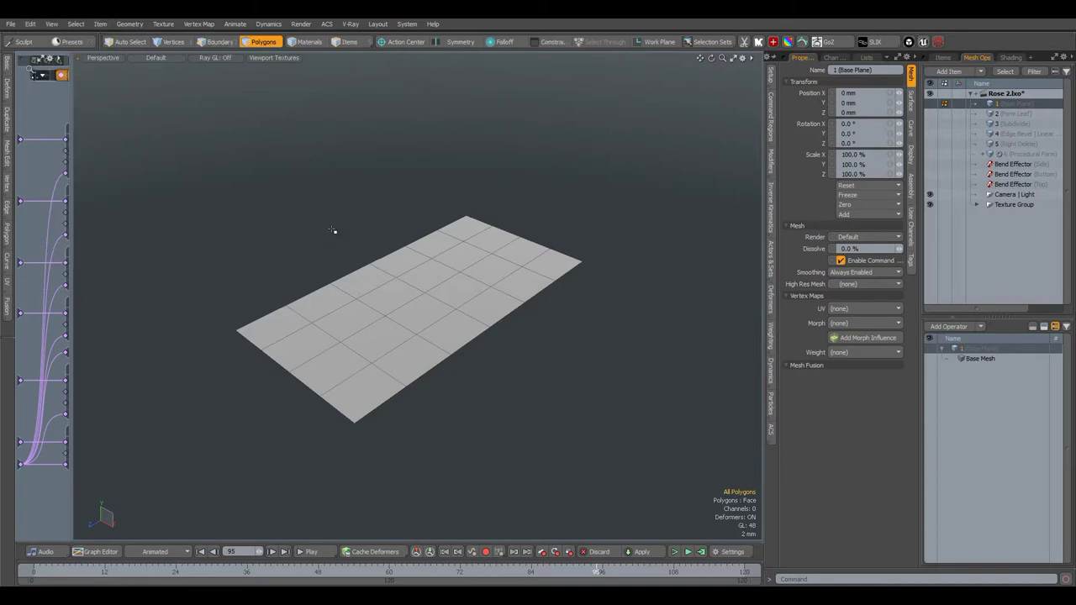
- In the top view, widen the base plane to 252% in X with a radial falloff sized about 28 by 31.6 mm
{"action": "key", "text": "ctrl+space"}
{"action": "left_click", "coordinate": [331, 197]}
{"action": "left_click_drag", "start_coordinate": [429, 203], "coordinate": [427, 246], "text": "alt+shift"}
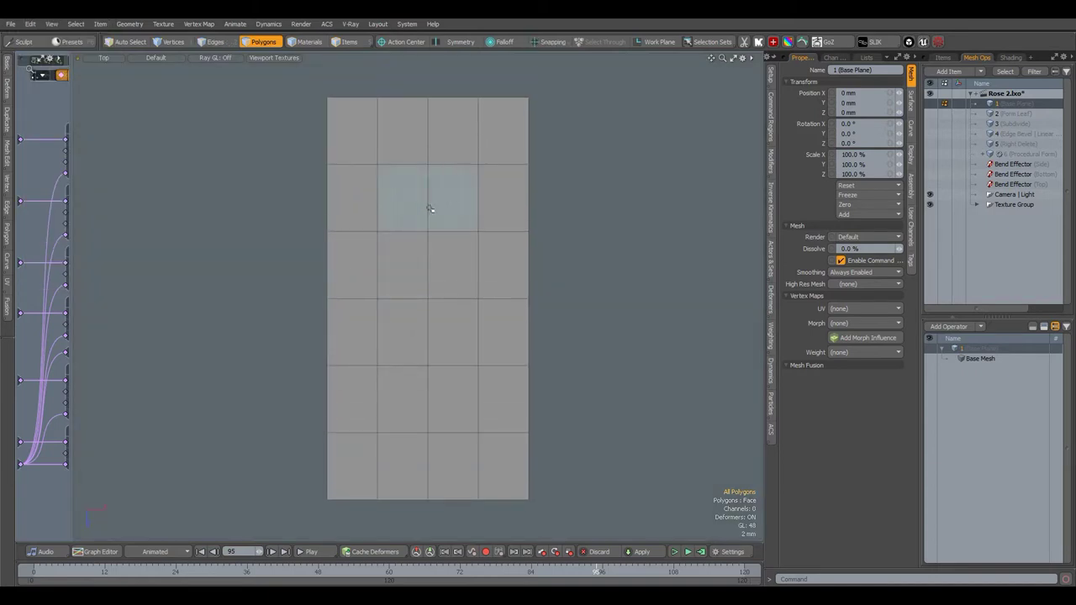
{"action": "left_click", "coordinate": [508, 43]}
{"action": "left_click", "coordinate": [508, 87]}
{"action": "key", "text": "r"}
{"action": "left_click_drag", "start_coordinate": [467, 300], "coordinate": [606, 299]}
{"action": "left_click_drag", "start_coordinate": [428, 98], "coordinate": [428, 46]}
{"action": "left_click_drag", "start_coordinate": [493, 300], "coordinate": [550, 300]}
{"action": "left_click_drag", "start_coordinate": [427, 268], "coordinate": [427, 247]}
{"action": "left_click_drag", "start_coordinate": [481, 299], "coordinate": [485, 299]}
{"action": "left_click_drag", "start_coordinate": [606, 277], "coordinate": [653, 277]}
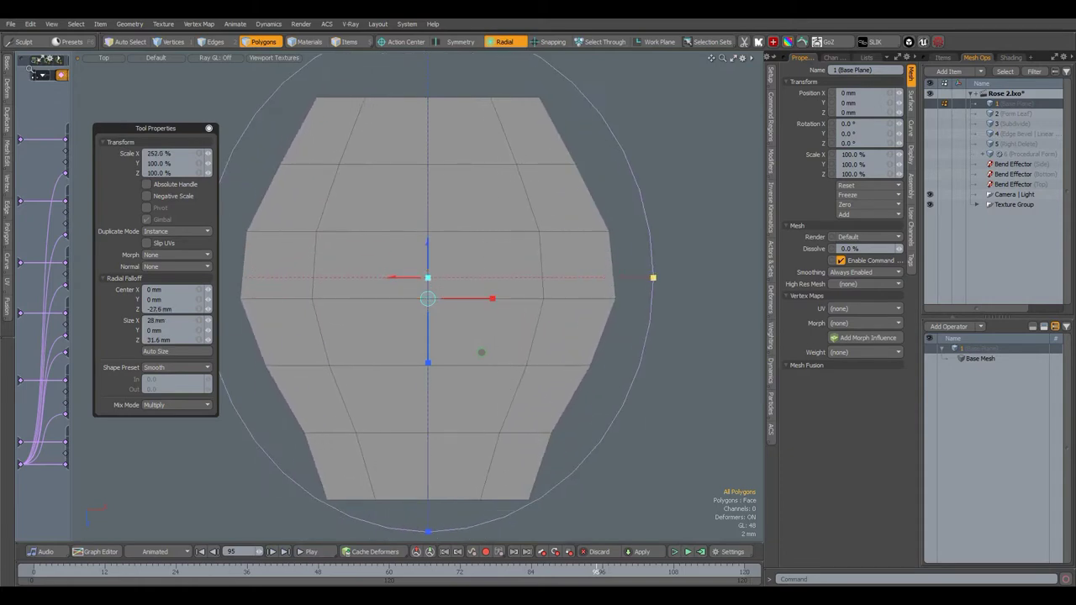
{"action": "key", "text": "space"}
{"action": "left_click", "coordinate": [505, 41]}
{"action": "left_click", "coordinate": [517, 55]}
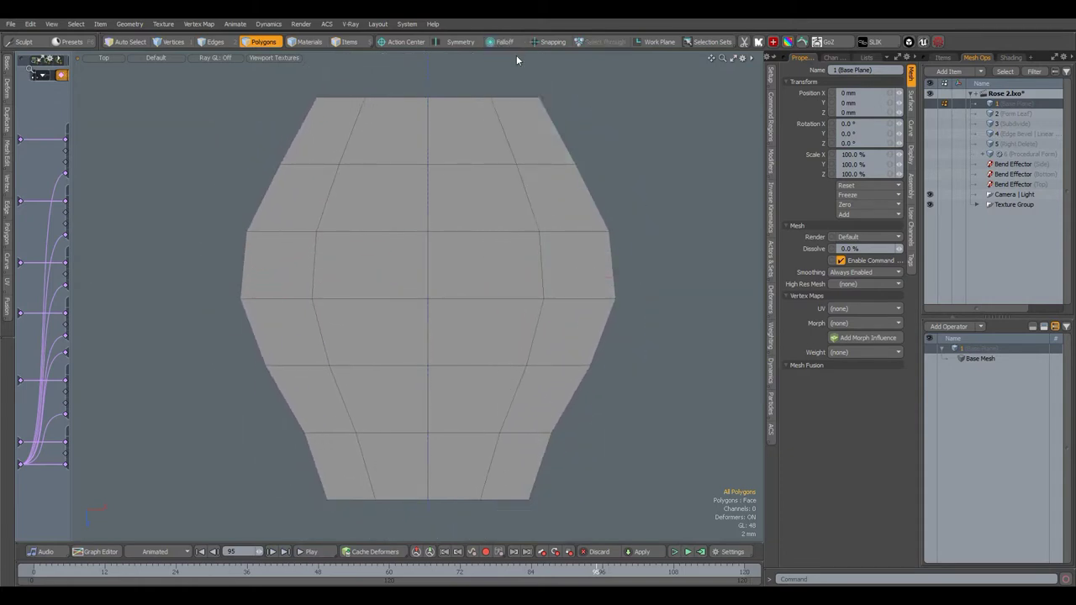
- Move the vertices along the plane's upper edge to round it into a petal tip
{"action": "left_click", "coordinate": [173, 42]}
{"action": "left_click", "coordinate": [435, 122]}
{"action": "key", "text": "w"}
{"action": "mouse_move", "coordinate": [488, 173]}
{"action": "left_mouse_down"}
{"action": "mouse_move", "coordinate": [486, 143]}
{"action": "mouse_move", "coordinate": [486, 154]}
{"action": "left_mouse_up"}
{"action": "key", "text": "space"}
{"action": "left_click_drag", "start_coordinate": [639, 167], "coordinate": [637, 158], "text": "alt+shift"}
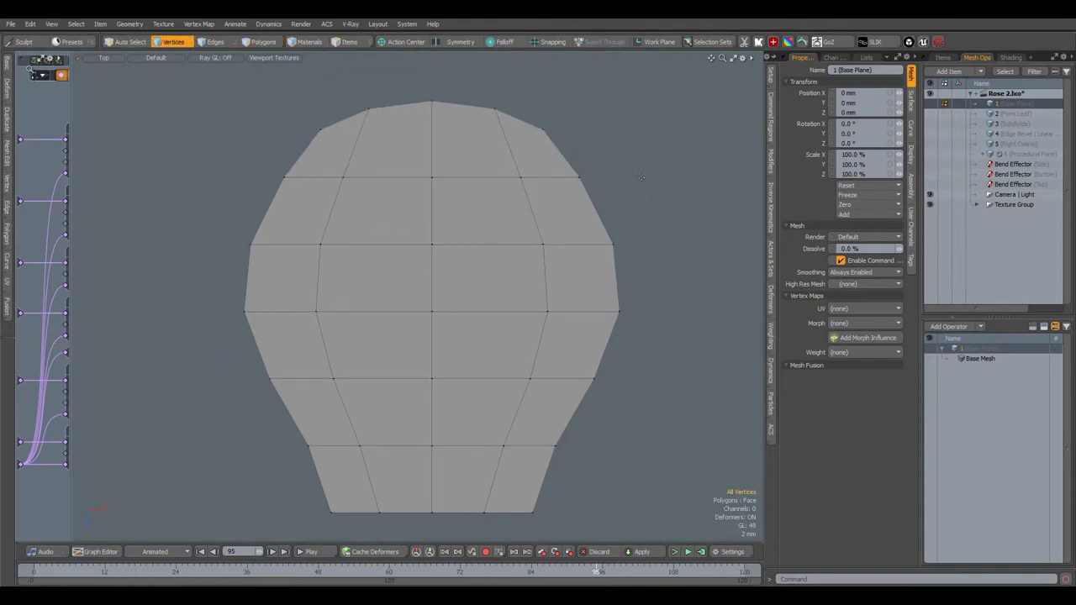
- Undo the shaping edits made to the base plane
{"action": "key", "text": "ctrl+z"}
{"action": "key", "text": "ctrl+z"}
{"action": "key", "text": "ctrl+z"}
{"action": "key", "text": "ctrl+z"}
{"action": "key", "text": "ctrl+z"}
{"action": "key", "text": "ctrl+z"}
- On the Form Leaf mesh, subdivide the border polygons repeatedly, narrowing the selection to the outer rim each time
{"action": "left_click", "coordinate": [1007, 114]}
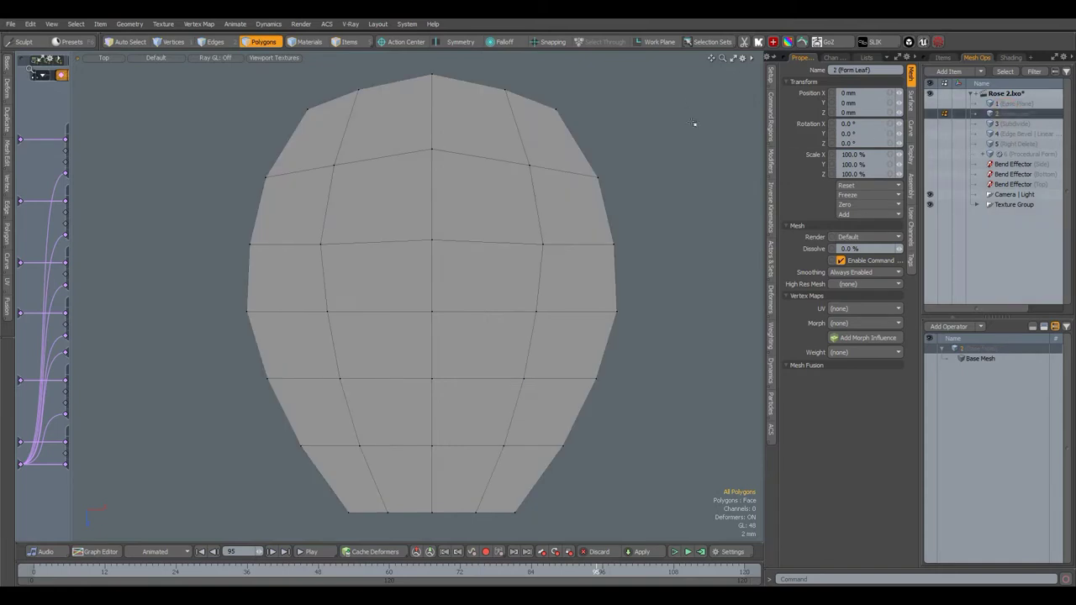
{"action": "right_click_drag", "start_coordinate": [702, 66], "coordinate": [154, 525]}
{"action": "mouse_move", "coordinate": [504, 496]}
{"action": "left_mouse_down"}
{"action": "mouse_move", "coordinate": [569, 174]}
{"action": "mouse_move", "coordinate": [308, 168]}
{"action": "mouse_move", "coordinate": [347, 464]}
{"action": "left_mouse_up"}
{"action": "key", "text": "d"}
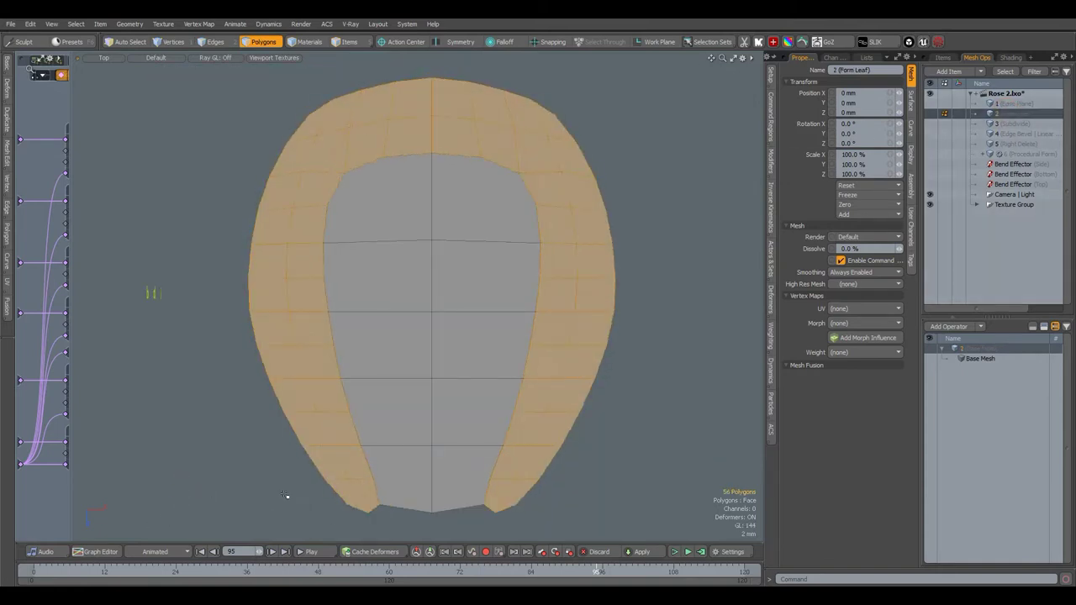
{"action": "key", "text": "d"}
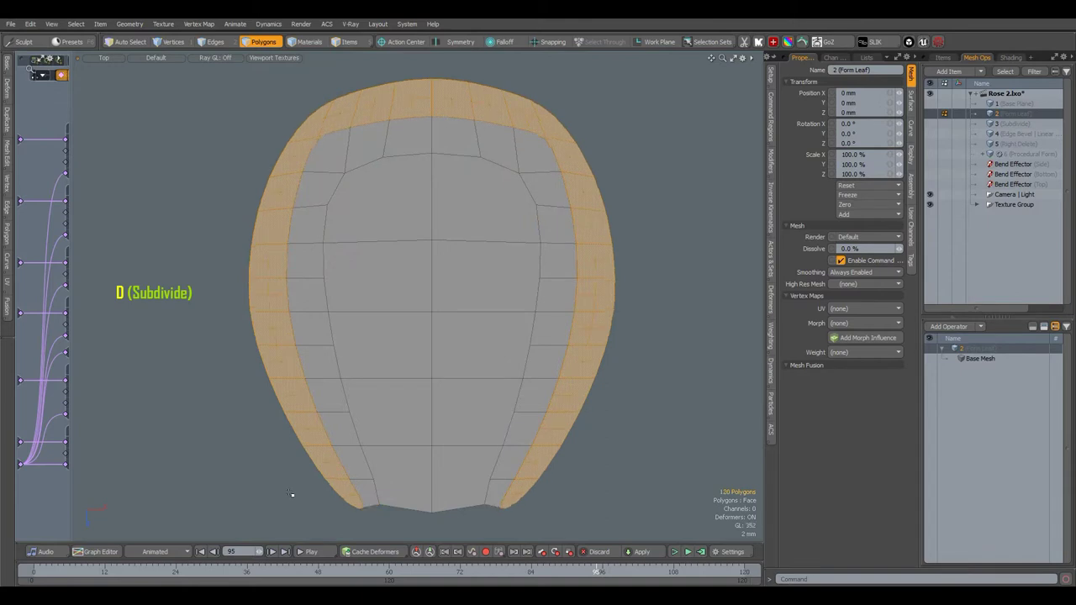
{"action": "key", "text": "shift+Down"}
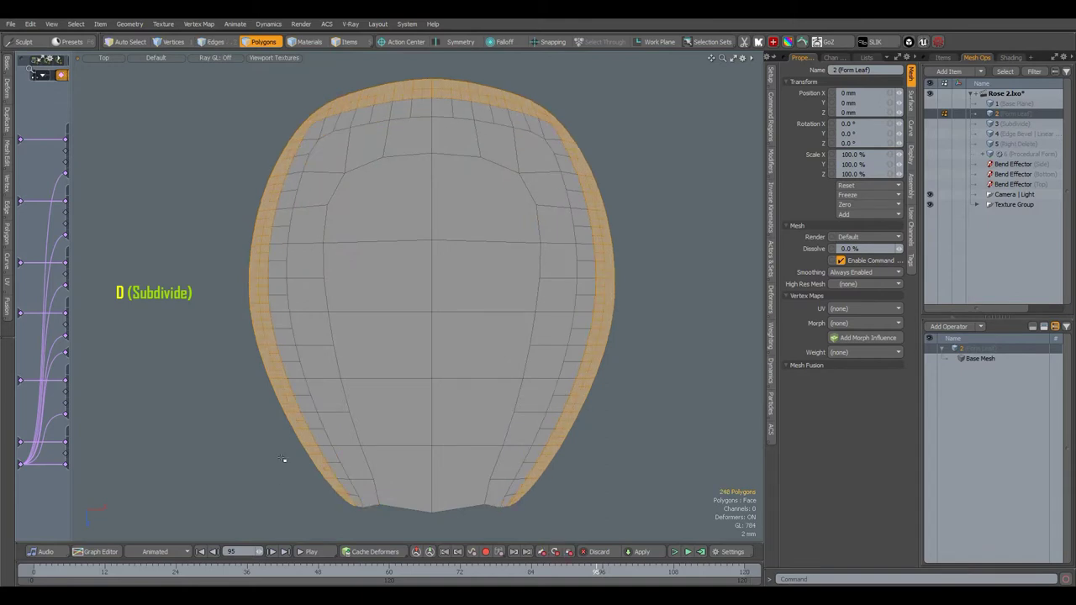
- Select the full edge loop just inside the petal's outer rim and remove it
{"action": "left_click", "coordinate": [212, 42]}
{"action": "double_click", "coordinate": [274, 189]}
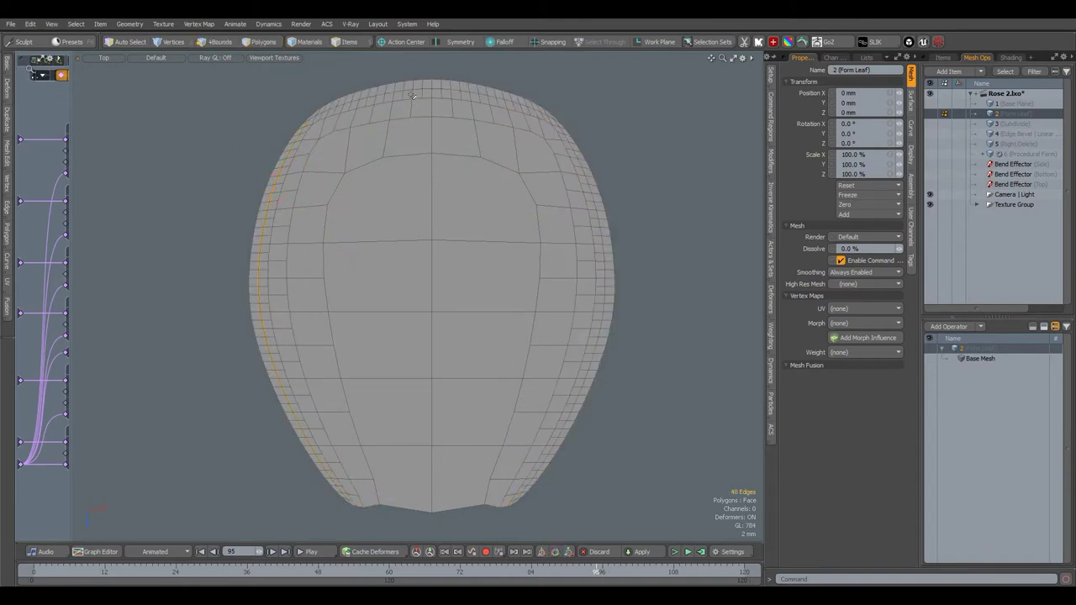
{"action": "double_click", "coordinate": [573, 154], "text": "shift"}
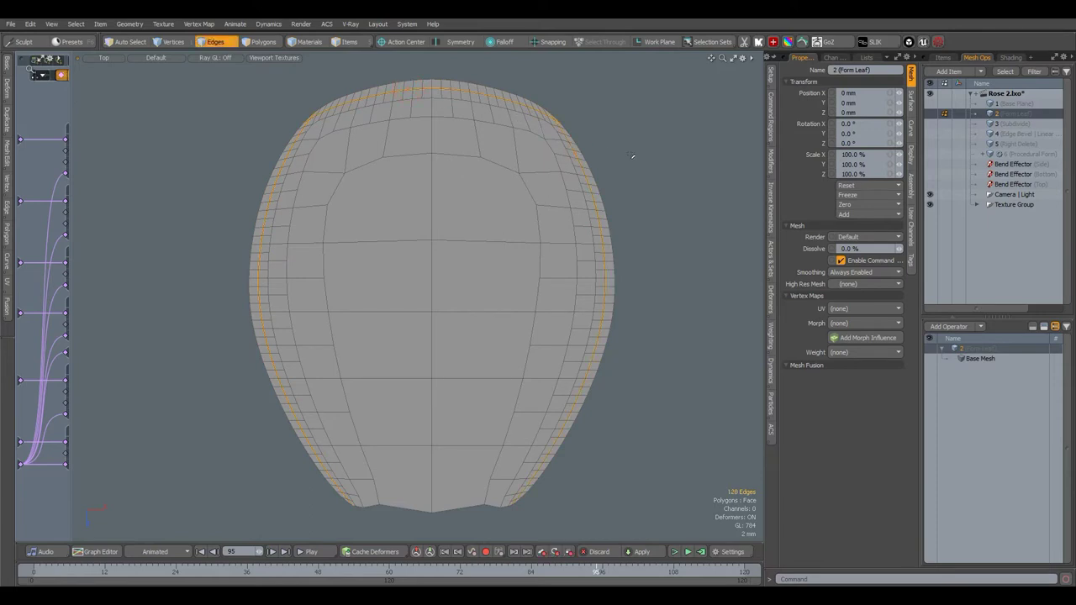
- Flatten the petal's base by scaling its lower vertices into a straight line
{"action": "left_click", "coordinate": [174, 42]}
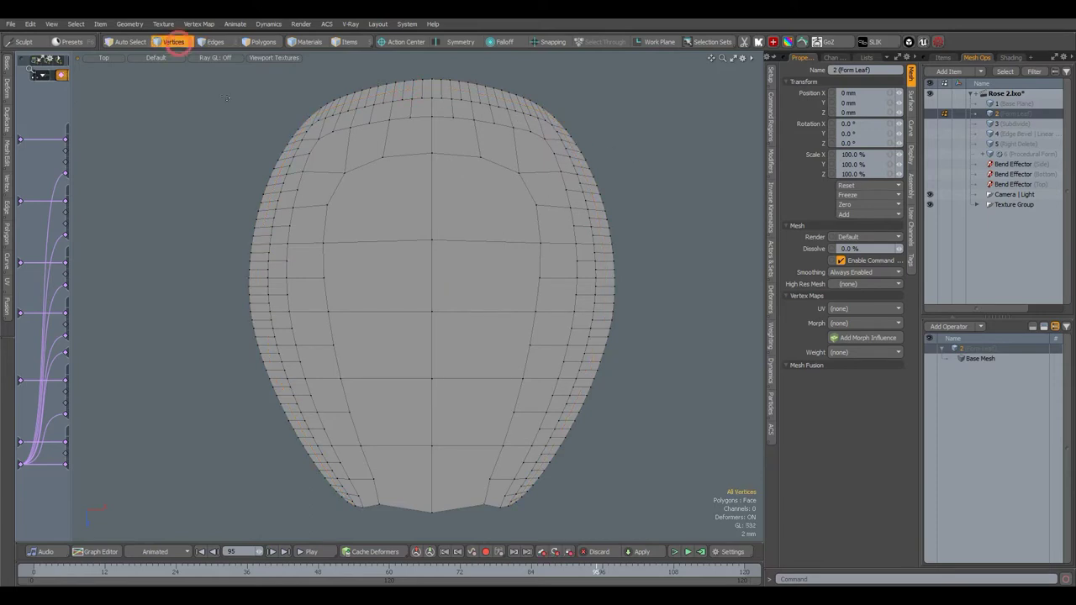
{"action": "mouse_move", "coordinate": [507, 498]}
{"action": "right_mouse_down"}
{"action": "mouse_move", "coordinate": [444, 528]}
{"action": "mouse_move", "coordinate": [354, 533]}
{"action": "right_mouse_up"}
{"action": "key", "text": "r"}
{"action": "left_click_drag", "start_coordinate": [434, 527], "coordinate": [432, 510]}
{"action": "key", "text": "space"}
{"action": "left_click", "coordinate": [445, 526]}
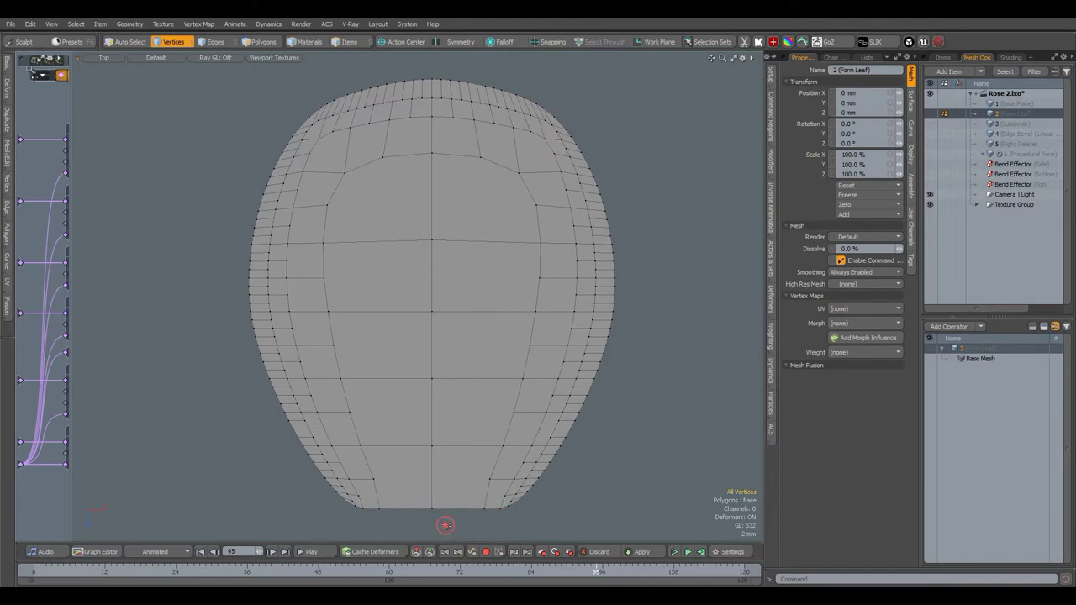
- Undo the Form Leaf edits and switch to the Subdivide mesh
{"action": "key", "text": "3"}
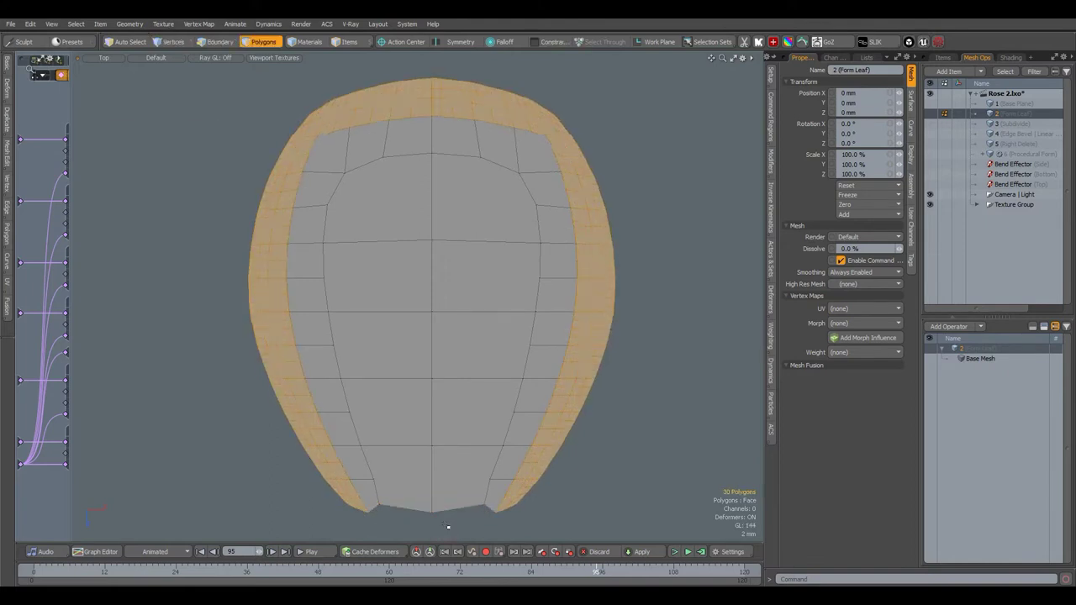
{"action": "left_click", "coordinate": [448, 526]}
{"action": "left_click", "coordinate": [997, 123]}
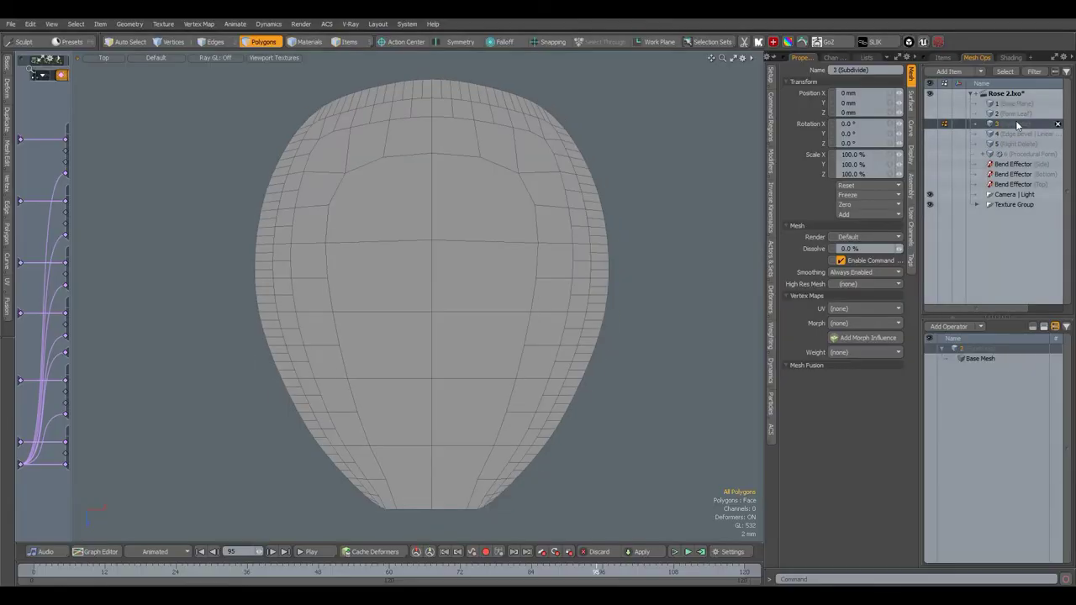
{"action": "right_click_drag", "start_coordinate": [561, 119], "coordinate": [149, 534]}
{"action": "left_click", "coordinate": [166, 506]}
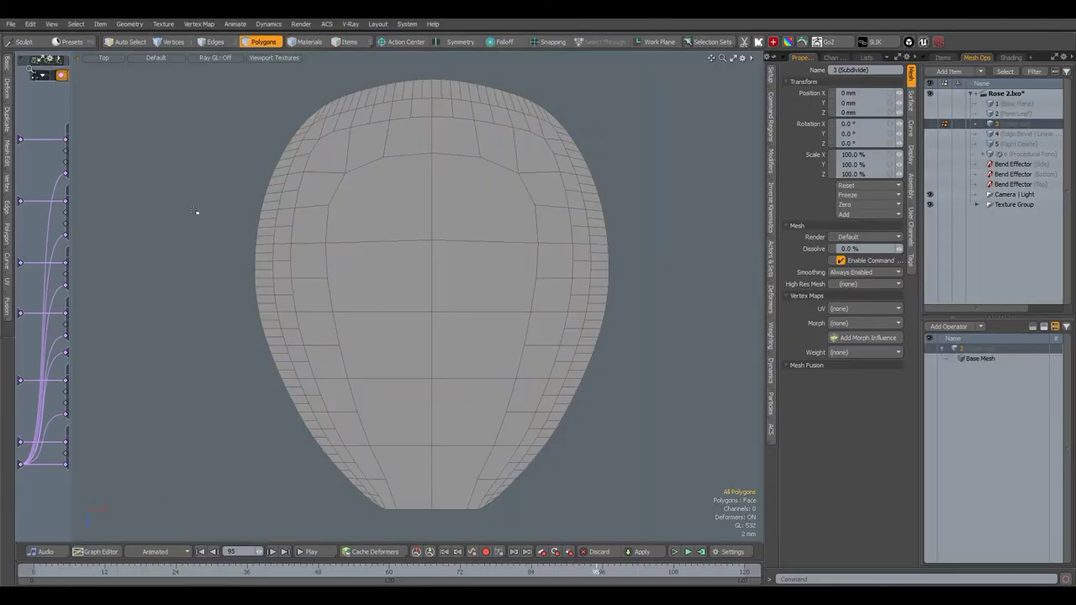
- Inset-bevel the Subdivide mesh's centre edge loop by 3.2 mm with round level 1, tapered by a linear falloff
{"action": "left_click", "coordinate": [214, 41]}
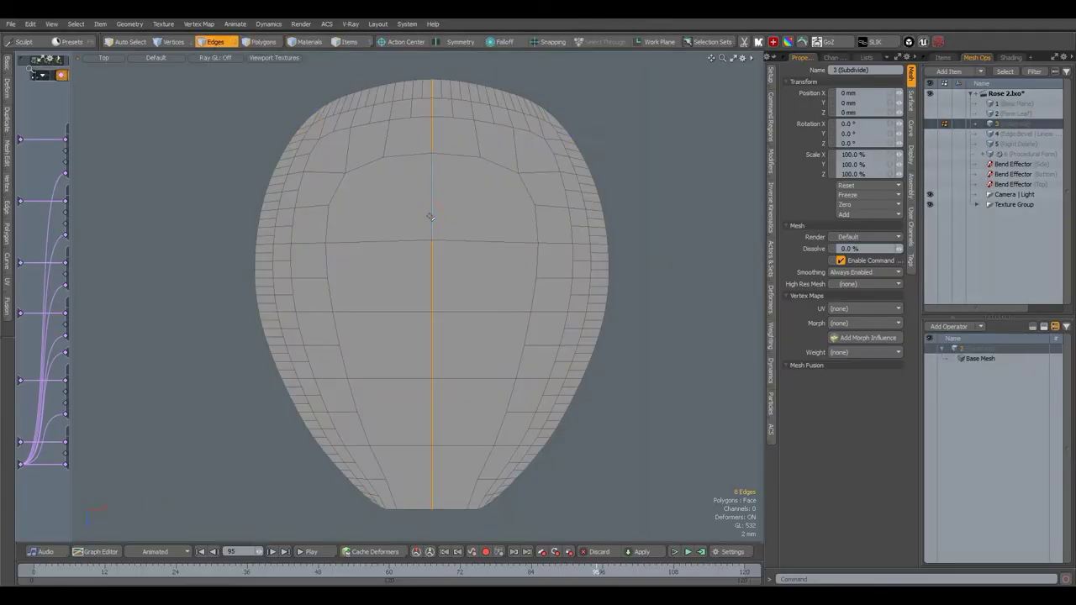
{"action": "left_click", "coordinate": [503, 41]}
{"action": "left_click", "coordinate": [504, 57]}
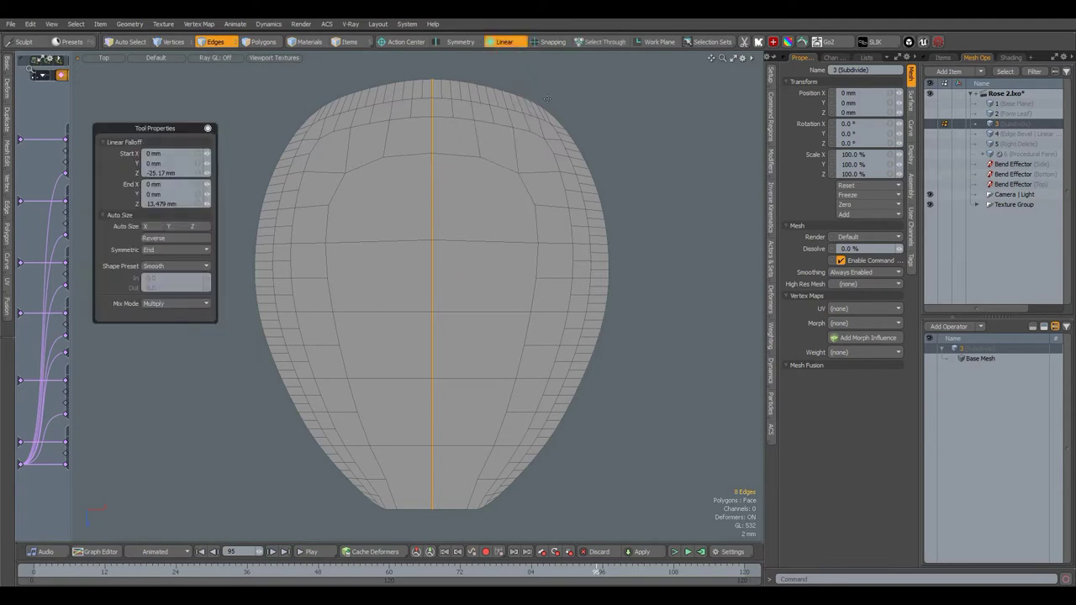
{"action": "key", "text": "b"}
{"action": "key", "text": "ctrl+space"}
{"action": "left_click", "coordinate": [524, 183]}
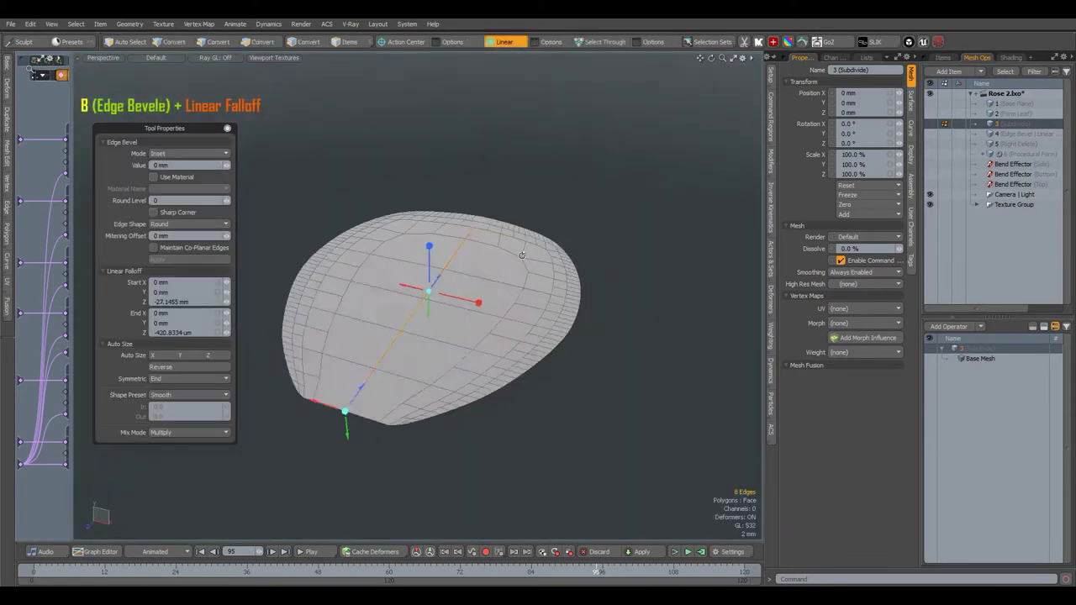
{"action": "scroll", "coordinate": [406, 276], "scroll_direction": "up", "scroll_amount": 3}
{"action": "left_click_drag", "start_coordinate": [521, 255], "coordinate": [392, 250], "text": "alt"}
{"action": "left_click_drag", "start_coordinate": [614, 442], "coordinate": [702, 516]}
{"action": "left_click_drag", "start_coordinate": [392, 250], "coordinate": [410, 265]}
{"action": "left_click_drag", "start_coordinate": [437, 247], "coordinate": [437, 231]}
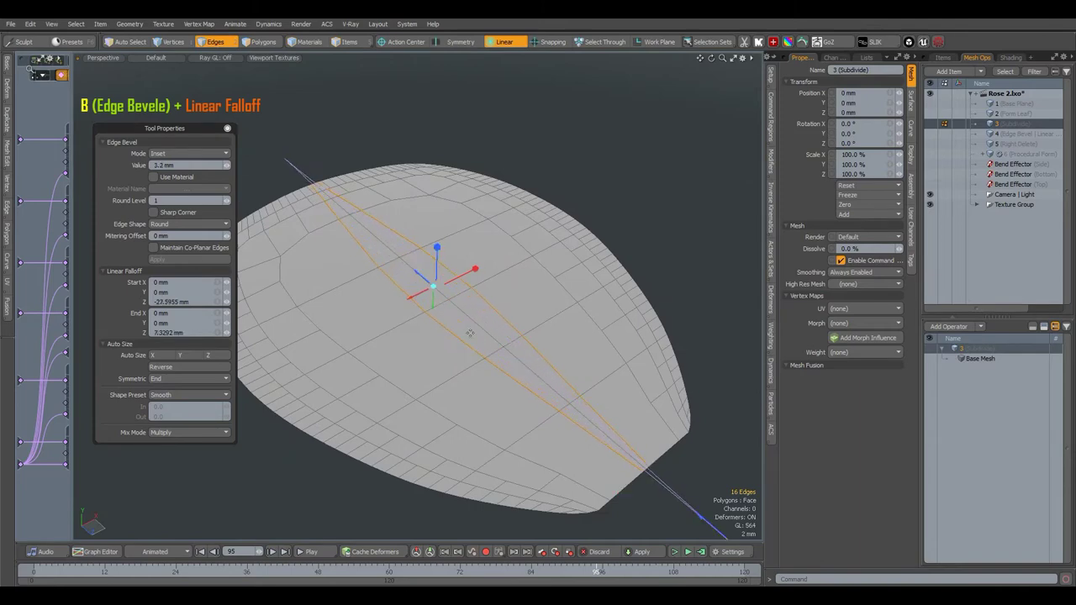
- Extend the linear falloff's end to about 11.5 mm in Z, adjust the bevel amount, and turn the falloff off
{"action": "left_click_drag", "start_coordinate": [702, 515], "coordinate": [735, 543]}
{"action": "left_click_drag", "start_coordinate": [411, 266], "coordinate": [421, 275]}
{"action": "key", "text": "space"}
{"action": "left_click", "coordinate": [503, 56]}
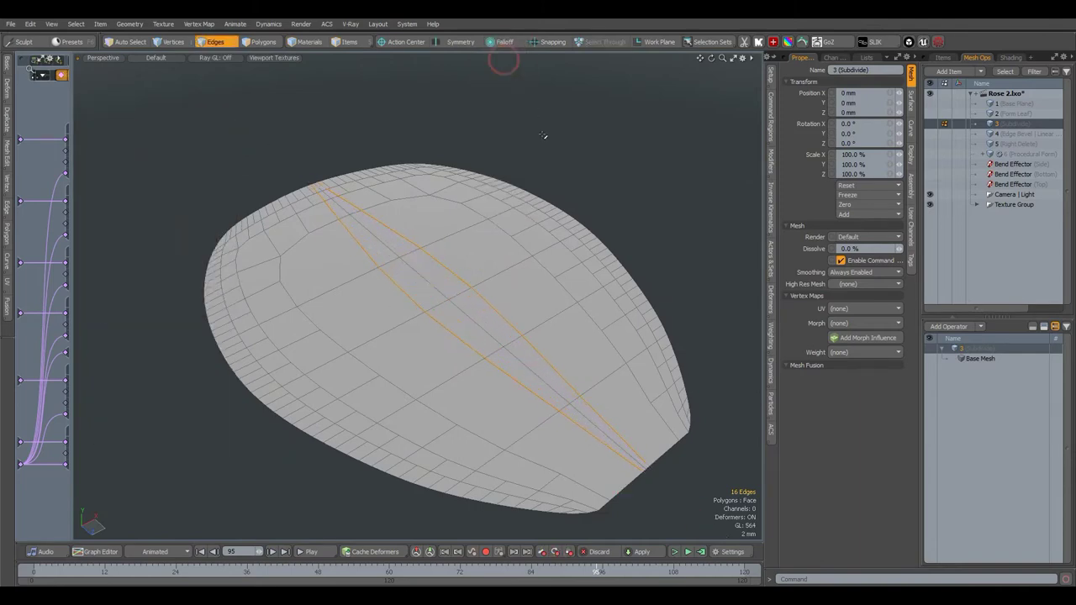
- Undo the edge bevel on the Subdivide mesh
{"action": "left_click_drag", "start_coordinate": [601, 173], "coordinate": [592, 194], "text": "alt"}
{"action": "key", "text": "ctrl+z"}
{"action": "key", "text": "ctrl+z"}
{"action": "key", "text": "ctrl+z"}
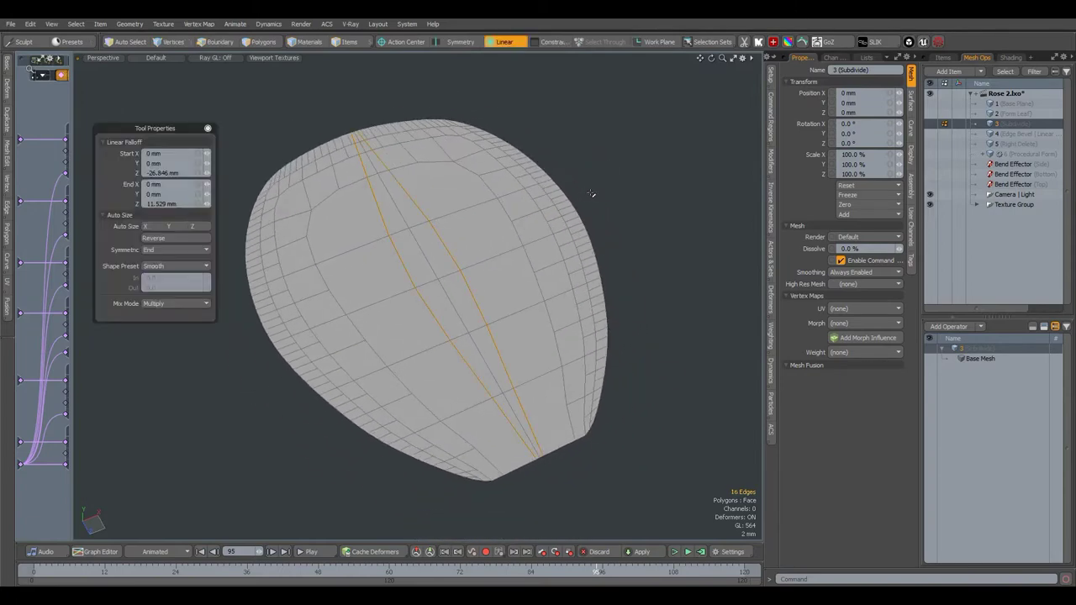
{"action": "left_click", "coordinate": [592, 192]}
- On the Edge Bevel mesh, delete the polygon strip beside the centre line and the remaining right half
{"action": "left_click", "coordinate": [1013, 135]}
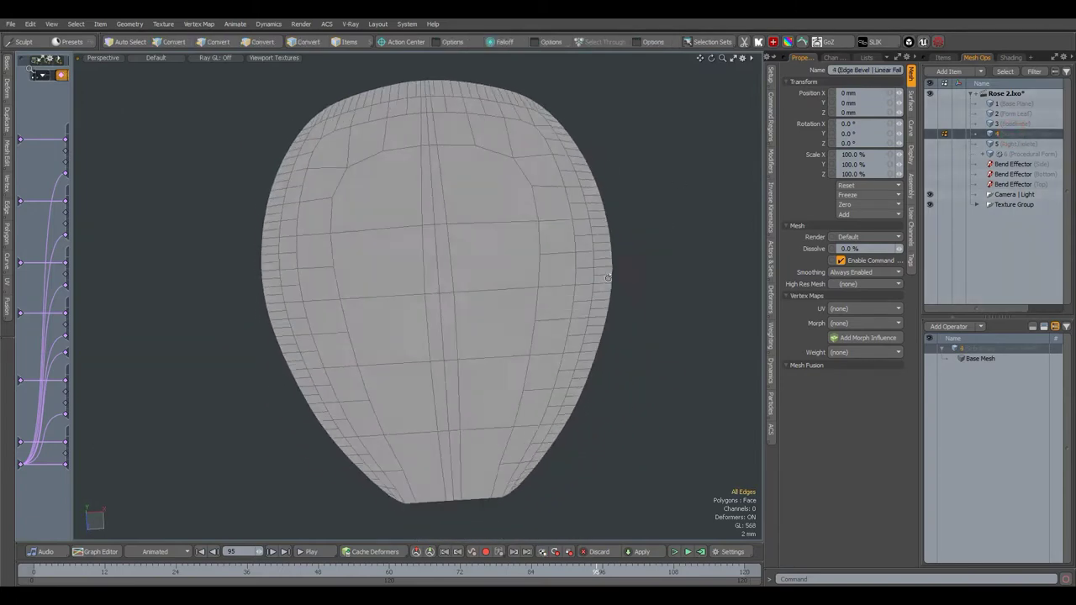
{"action": "key", "text": "3"}
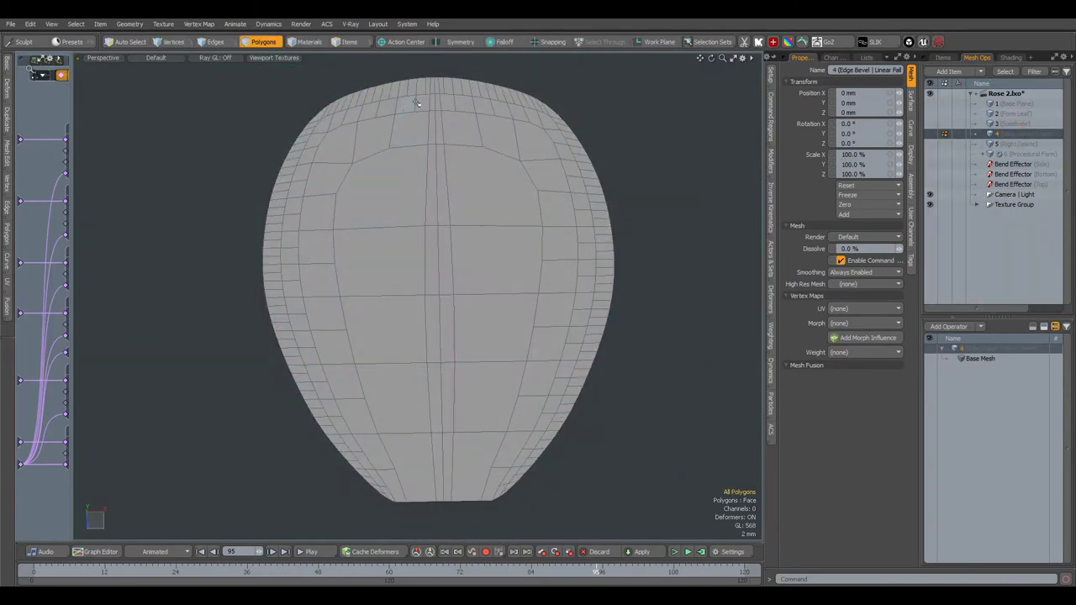
{"action": "left_click", "coordinate": [449, 464], "text": "shift"}
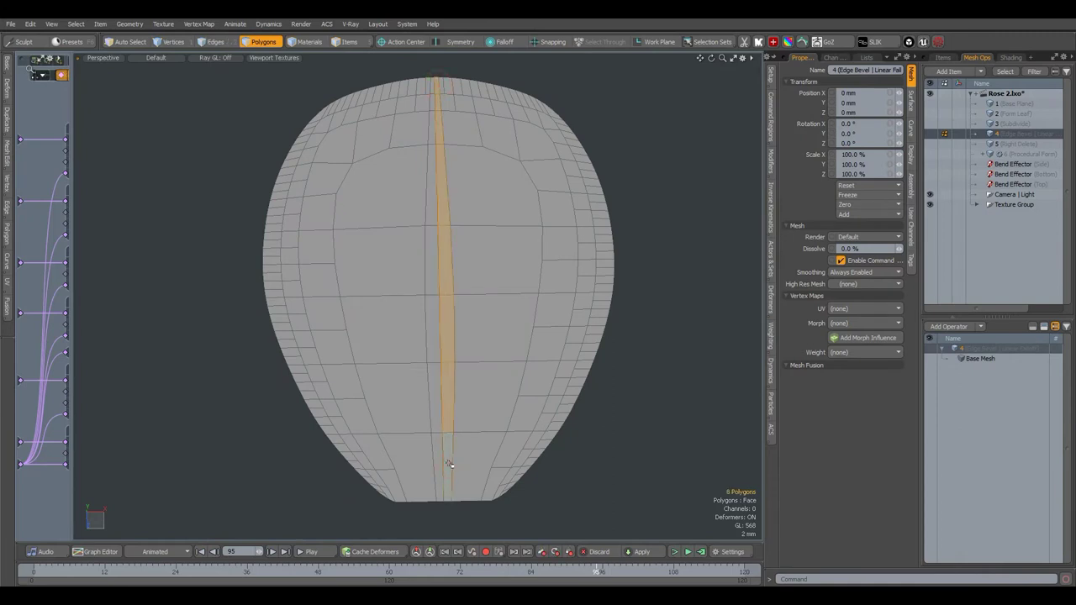
{"action": "key", "text": "Delete"}
{"action": "double_click", "coordinate": [462, 405]}
{"action": "key", "text": "Delete"}
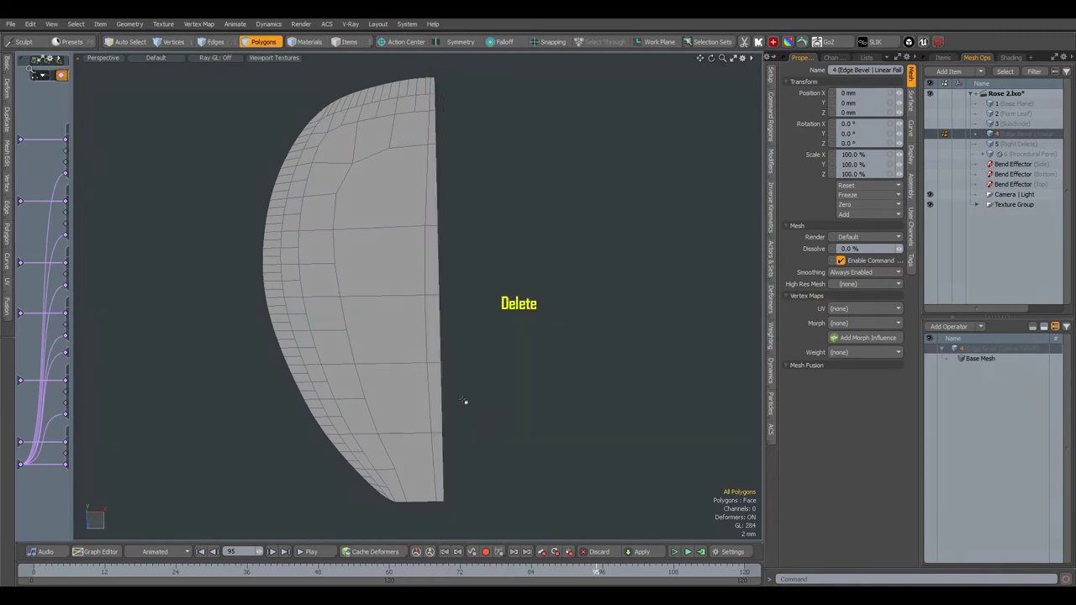
- Undo the polygon deletions and switch to the Right Delete mesh
{"action": "key", "text": "ctrl+z"}
{"action": "key", "text": "ctrl+z"}
{"action": "key", "text": "ctrl+z"}
{"action": "key", "text": "ctrl+z"}
{"action": "key", "text": "ctrl+z"}
{"action": "key", "text": "ctrl+z"}
{"action": "left_click", "coordinate": [1023, 146]}
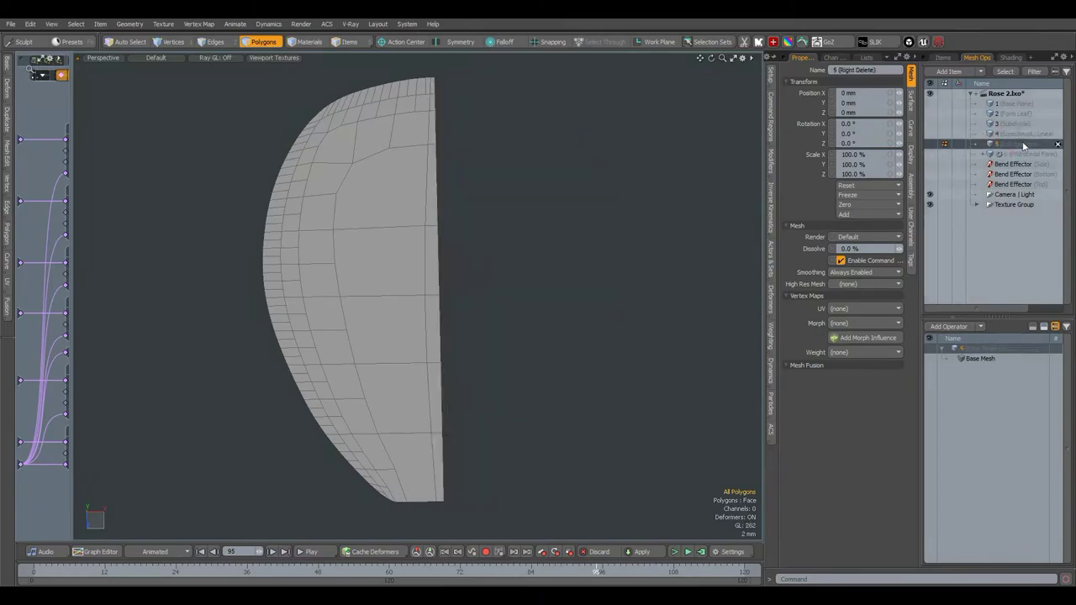
{"action": "right_click_drag", "start_coordinate": [612, 62], "coordinate": [249, 378]}
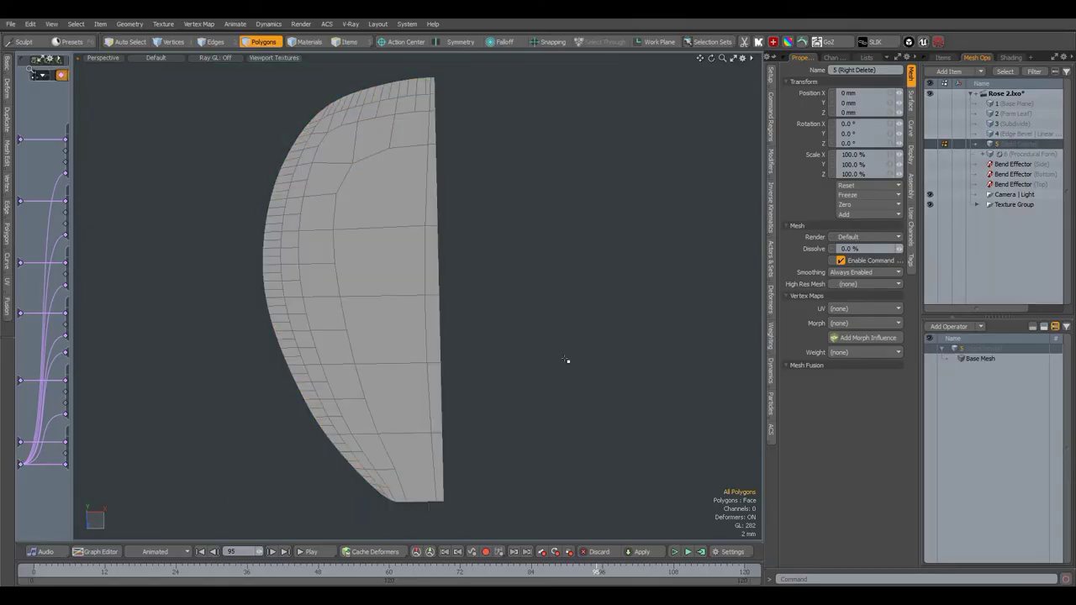
- Switch to the Procedural Form mesh and widen the schematic to expose its node graph
{"action": "left_click", "coordinate": [1017, 154]}
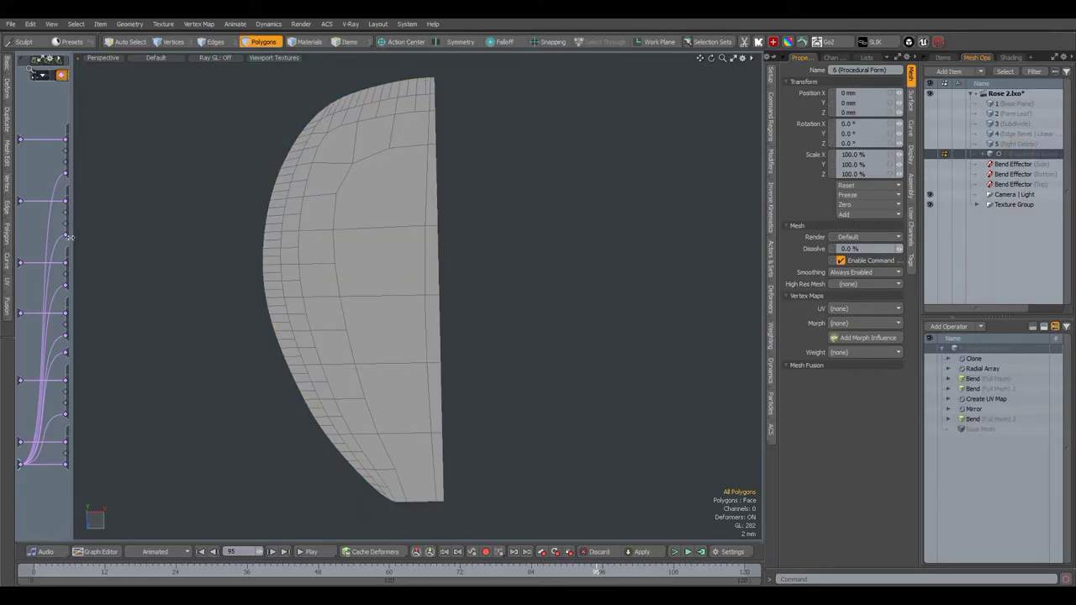
{"action": "left_click_drag", "start_coordinate": [70, 238], "coordinate": [315, 243]}
{"action": "left_click_drag", "start_coordinate": [475, 321], "coordinate": [548, 329], "text": "alt"}
- Select the Bend (Full Mesh) 3 node and keep the Procedural Form mesh visible in the viewport
{"action": "left_click", "coordinate": [256, 431]}
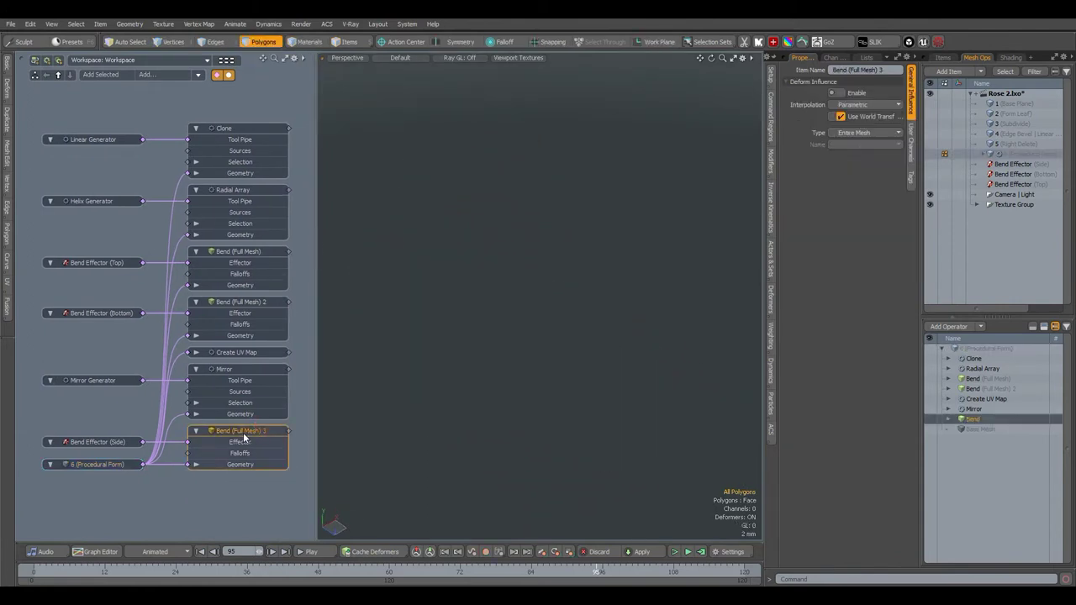
{"action": "left_click", "coordinate": [1042, 154]}
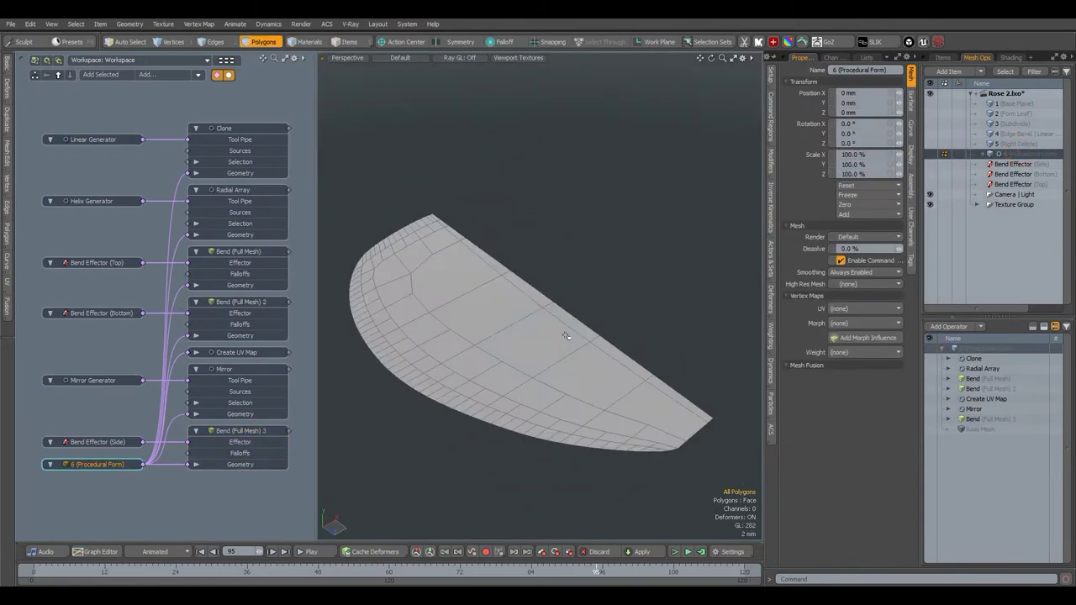
{"action": "left_click", "coordinate": [251, 432]}
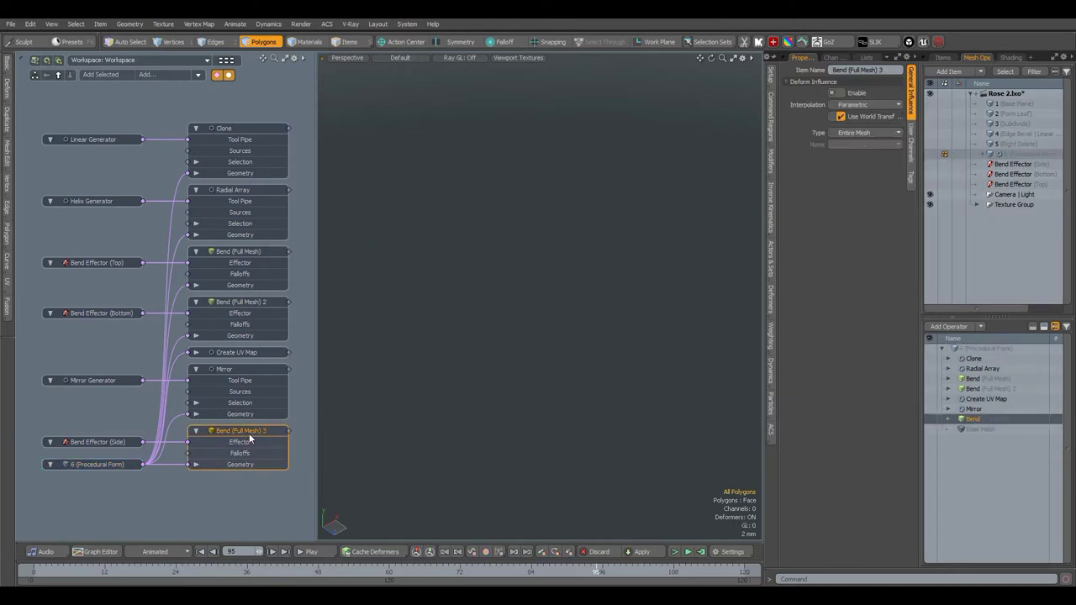
{"action": "left_click", "coordinate": [930, 154]}
- Try to add a Bend Effector to the schematic by searching for "BEND"
{"action": "left_click", "coordinate": [173, 74]}
{"action": "type", "text": "BEND"}
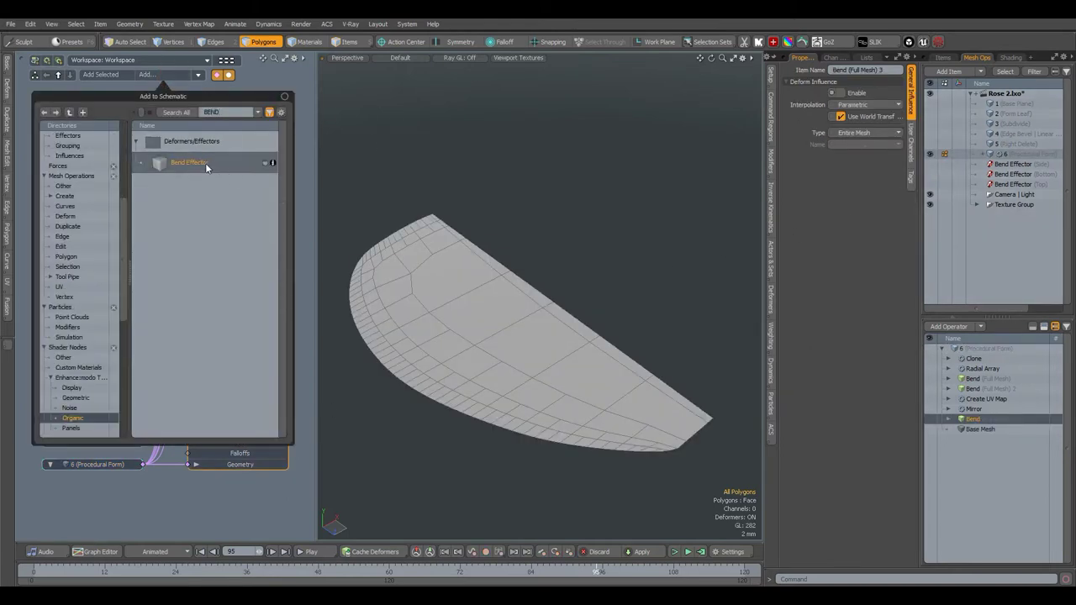
{"action": "double_click", "coordinate": [206, 165]}
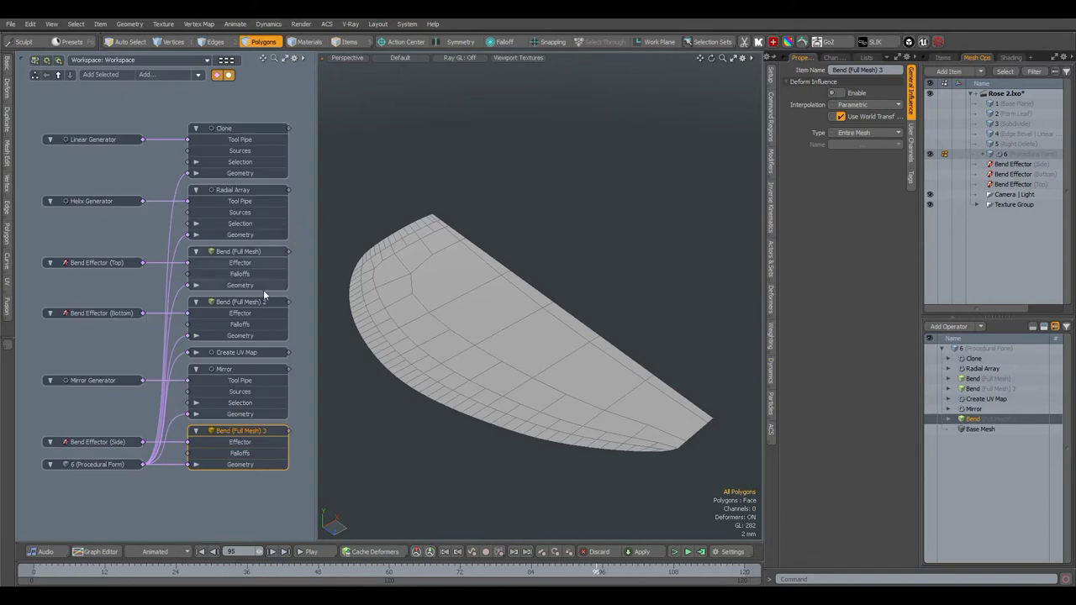
- Select the Bend Effector (Side) node and make the effector visible in the viewport
{"action": "left_click", "coordinate": [111, 445]}
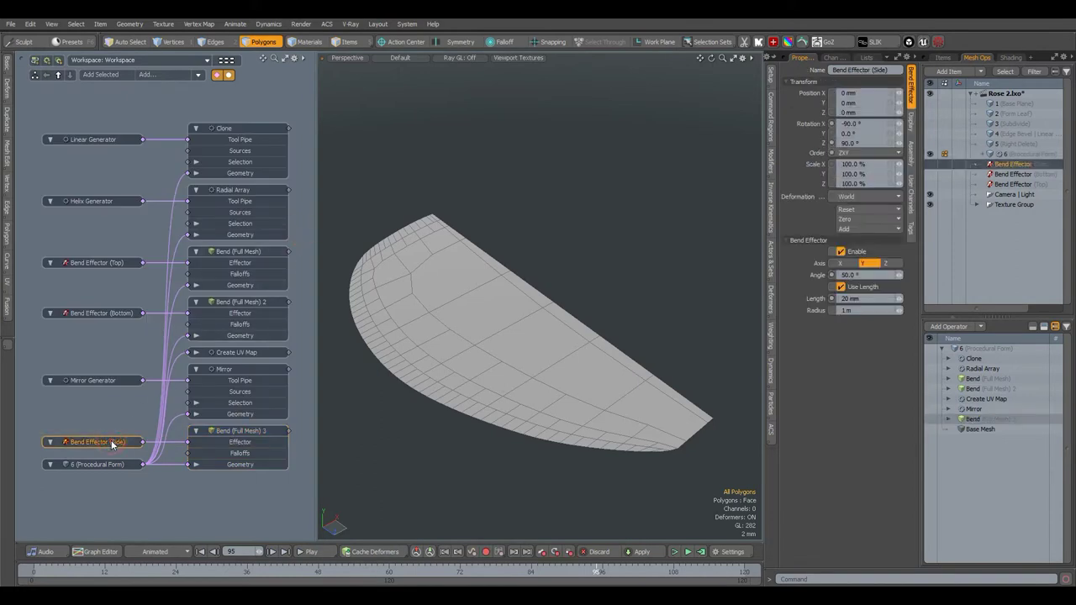
{"action": "left_click", "coordinate": [931, 164]}
{"action": "left_click_drag", "start_coordinate": [709, 395], "coordinate": [710, 385], "text": "alt"}
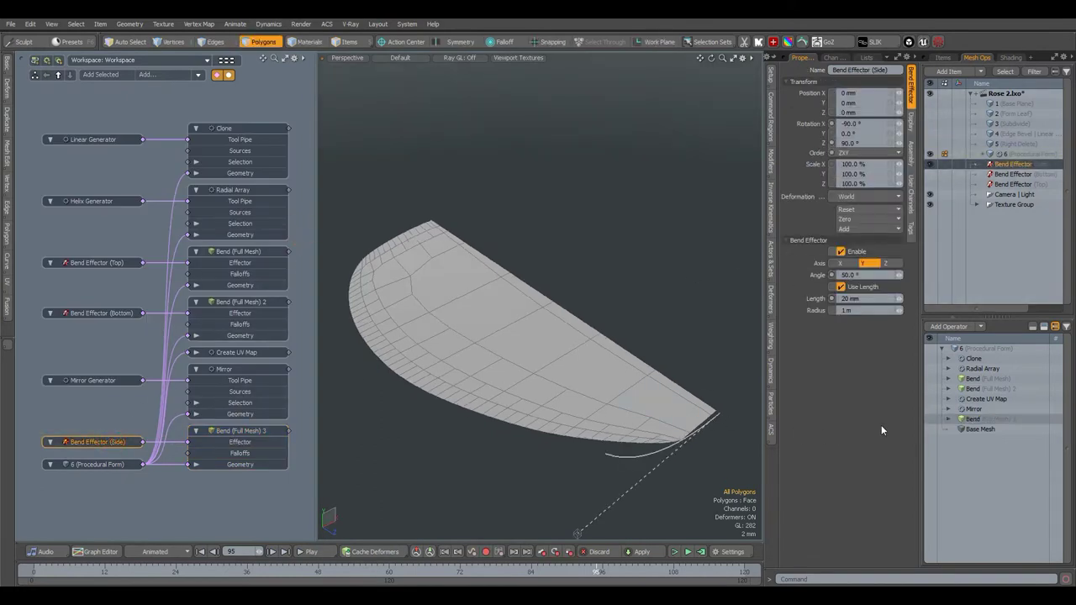
- Enable the Bend (Full Mesh) 3 operator on the Procedural Form mesh and try adjusting the length of Bend Effector (Side)
{"action": "left_click", "coordinate": [929, 420]}
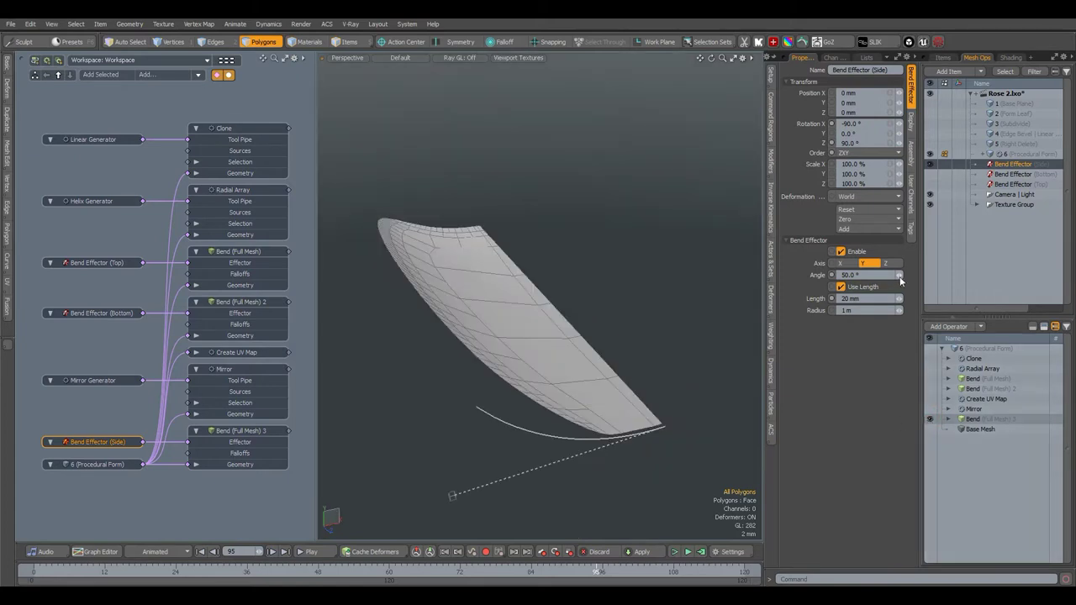
{"action": "left_click_drag", "start_coordinate": [899, 299], "coordinate": [902, 303]}
- Select the Mirror node, look up "MIRR" among the nodes that can be added, and enable the Mirror operator
{"action": "left_click", "coordinate": [240, 369]}
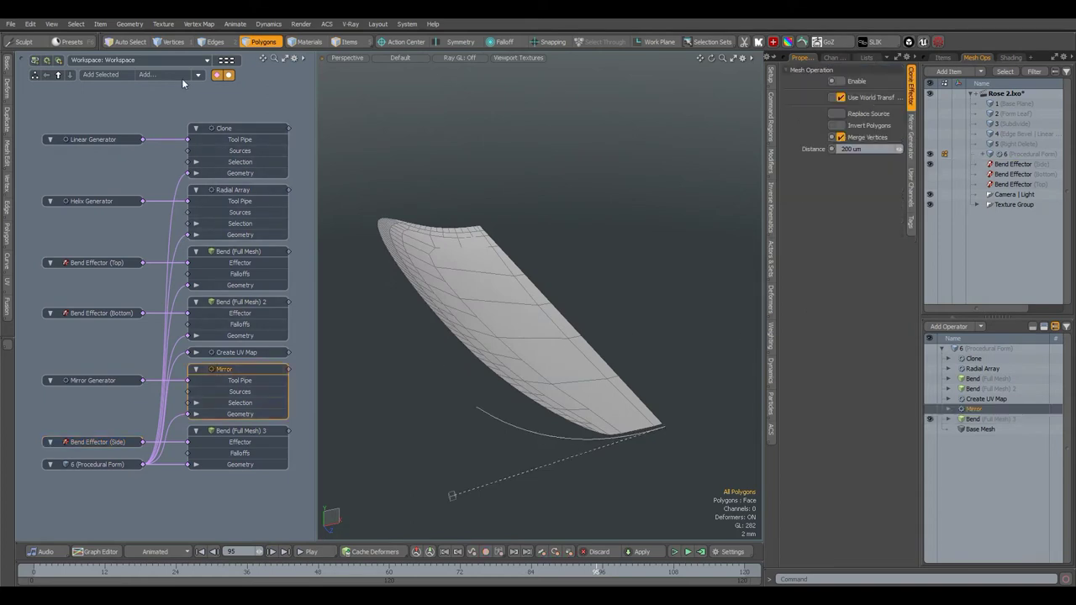
{"action": "left_click", "coordinate": [182, 78]}
{"action": "type", "text": "MIRR"}
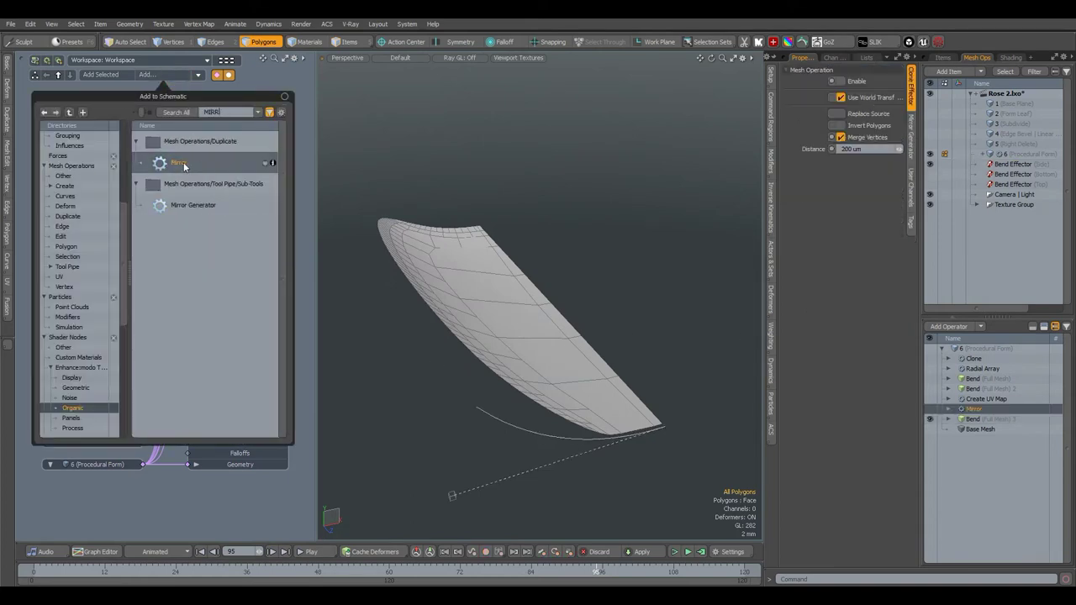
{"action": "left_click", "coordinate": [184, 167]}
{"action": "left_click", "coordinate": [931, 409]}
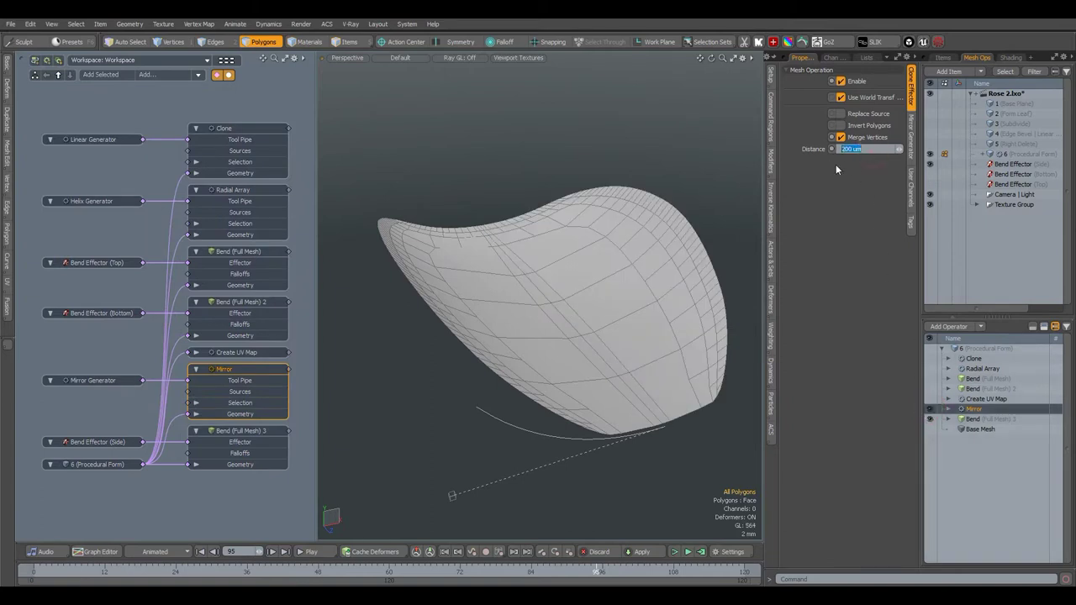
- Select the Create UV Map node and look up "UV" among the nodes that can be added to the schematic
{"action": "left_click", "coordinate": [228, 352]}
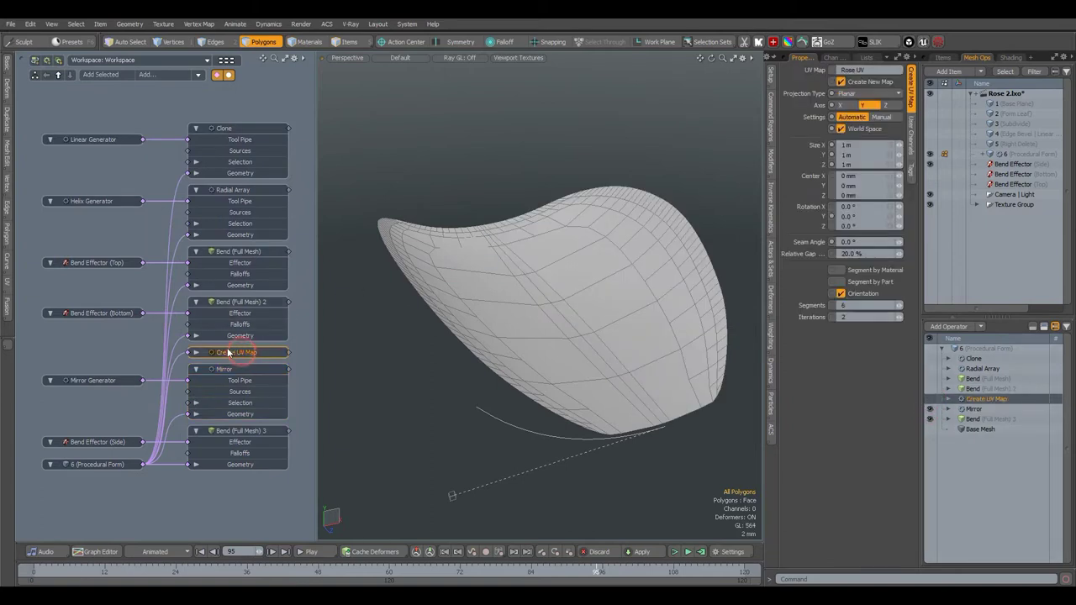
{"action": "left_click", "coordinate": [179, 76]}
{"action": "type", "text": "UV"}
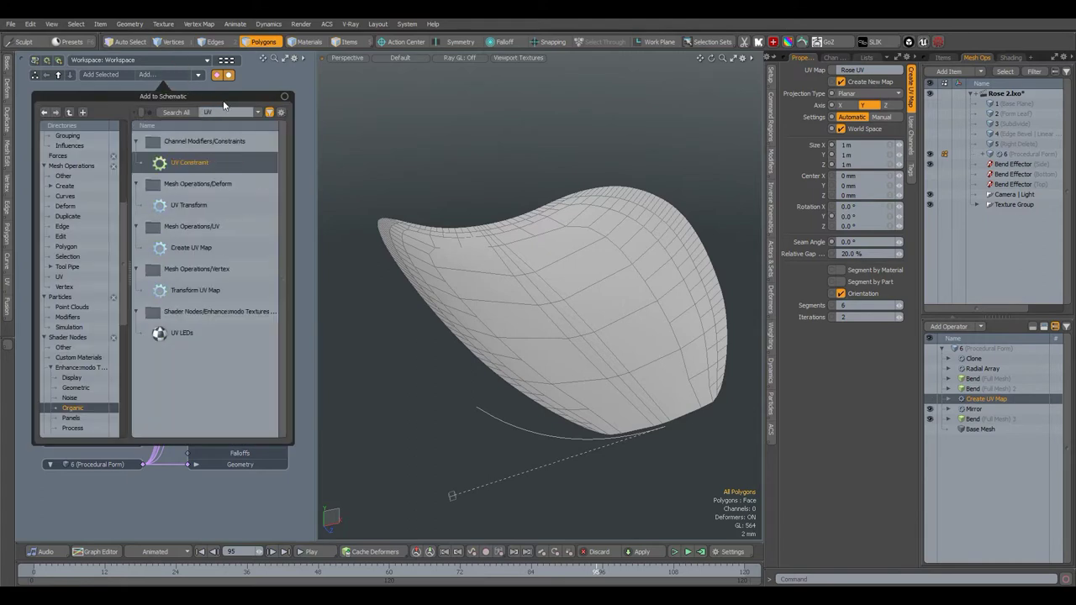
{"action": "left_click", "coordinate": [202, 247]}
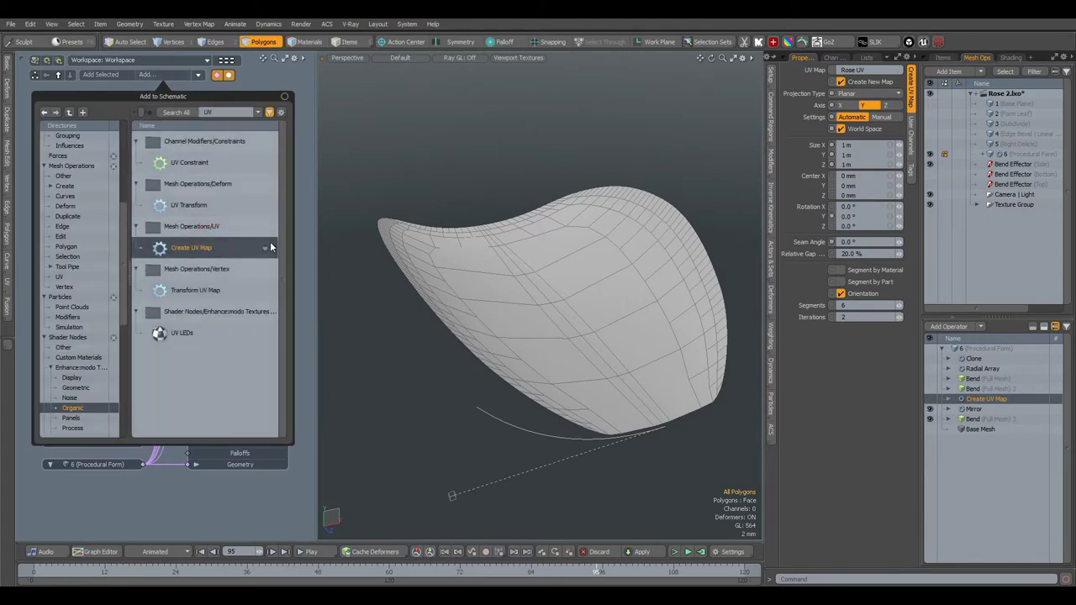
{"action": "left_click", "coordinate": [305, 248]}
- Keep the Create UV Map projection as Planar on the Y axis and enable the operator
{"action": "left_click", "coordinate": [858, 98]}
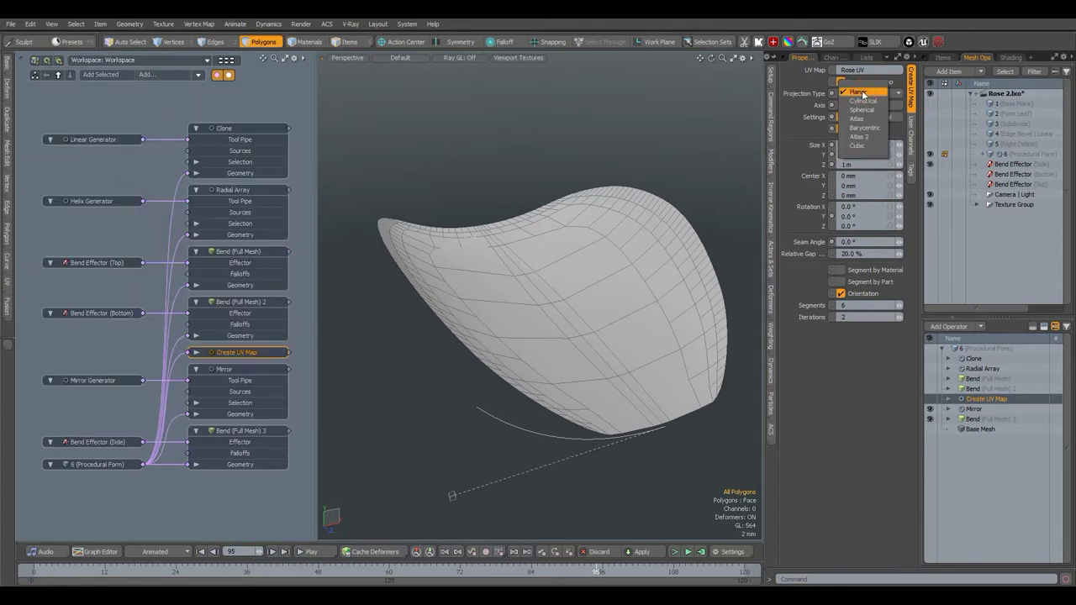
{"action": "left_click", "coordinate": [866, 105]}
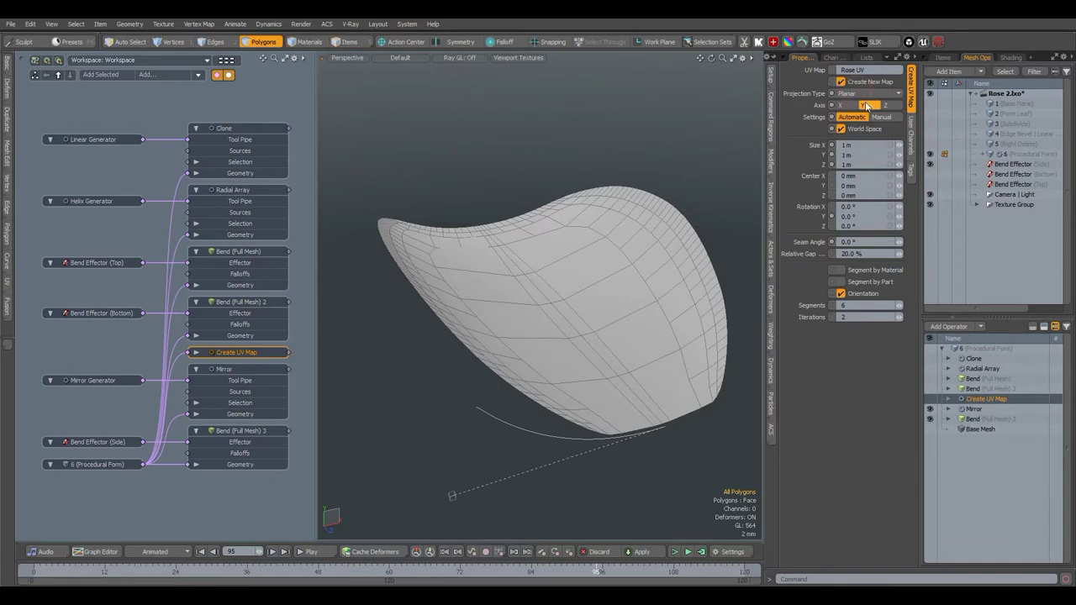
{"action": "left_click", "coordinate": [930, 400]}
- Open a UV window and display the Rose UV map of the Procedural Form mesh beside the petal
{"action": "left_click", "coordinate": [380, 24]}
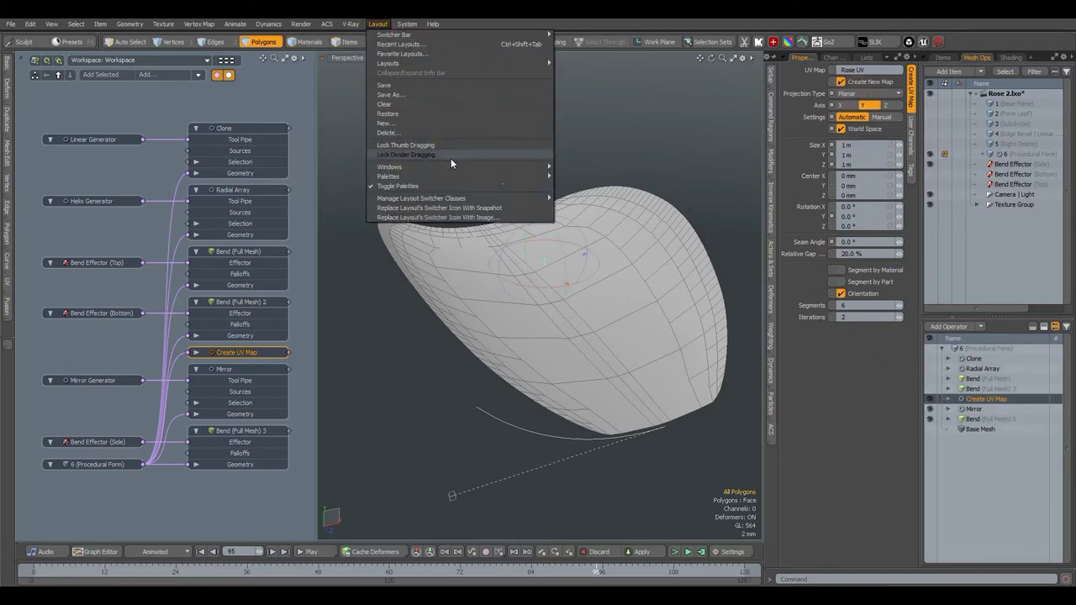
{"action": "mouse_move", "coordinate": [450, 159]}
{"action": "left_click", "coordinate": [576, 191]}
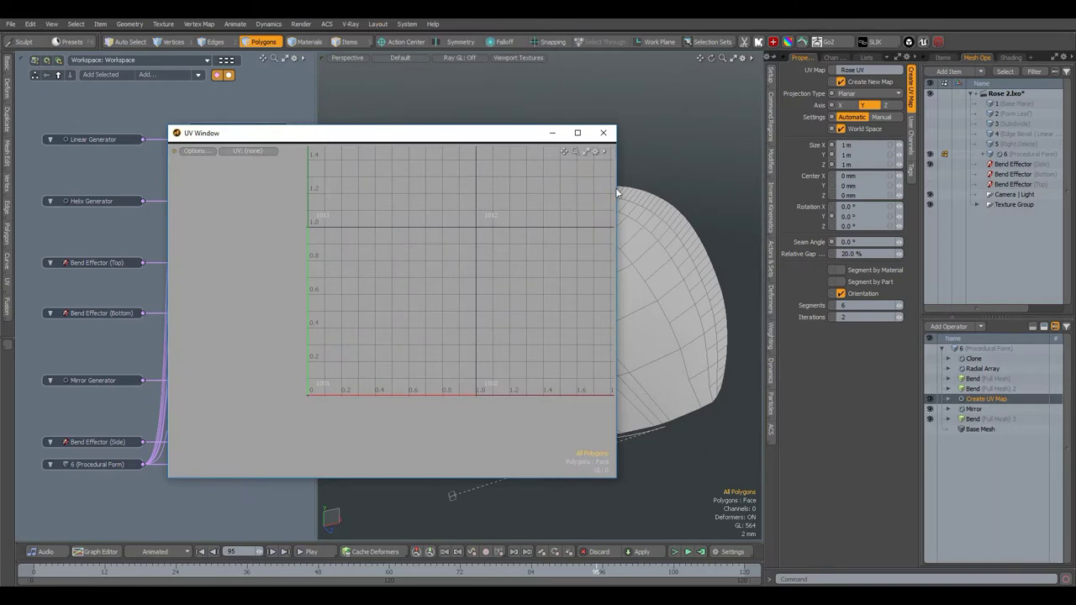
{"action": "left_click", "coordinate": [1017, 154]}
{"action": "left_click", "coordinate": [867, 58]}
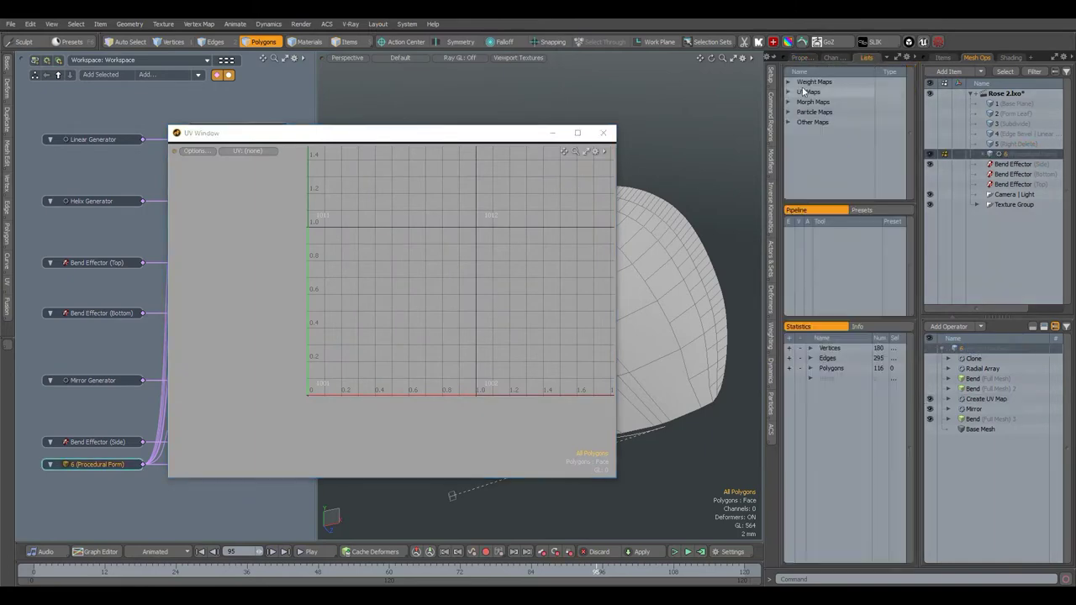
{"action": "left_click", "coordinate": [805, 92]}
{"action": "left_click", "coordinate": [814, 102]}
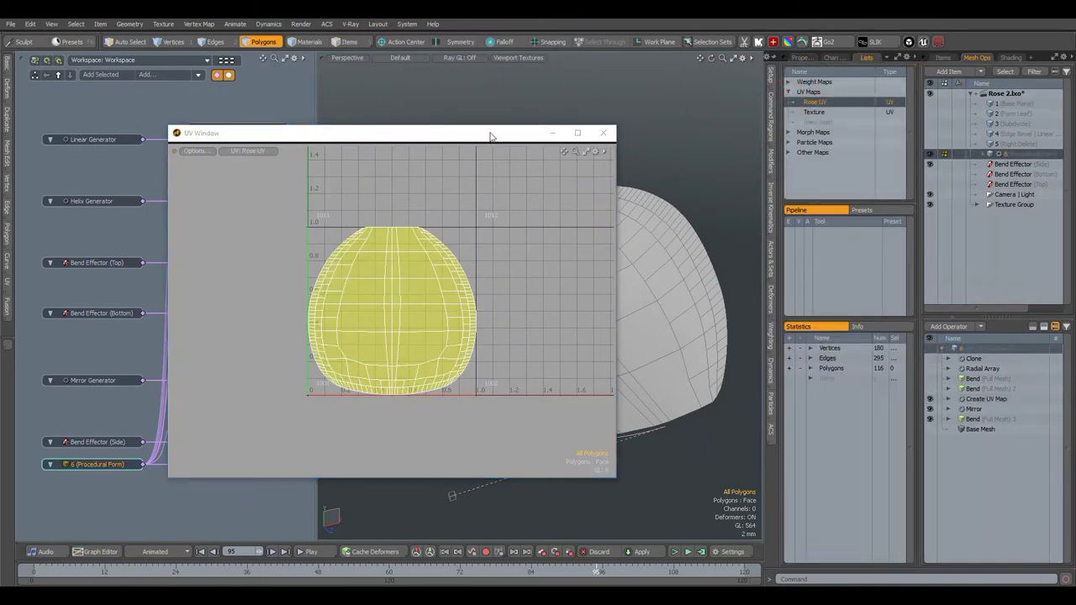
{"action": "left_click_drag", "start_coordinate": [490, 137], "coordinate": [416, 141]}
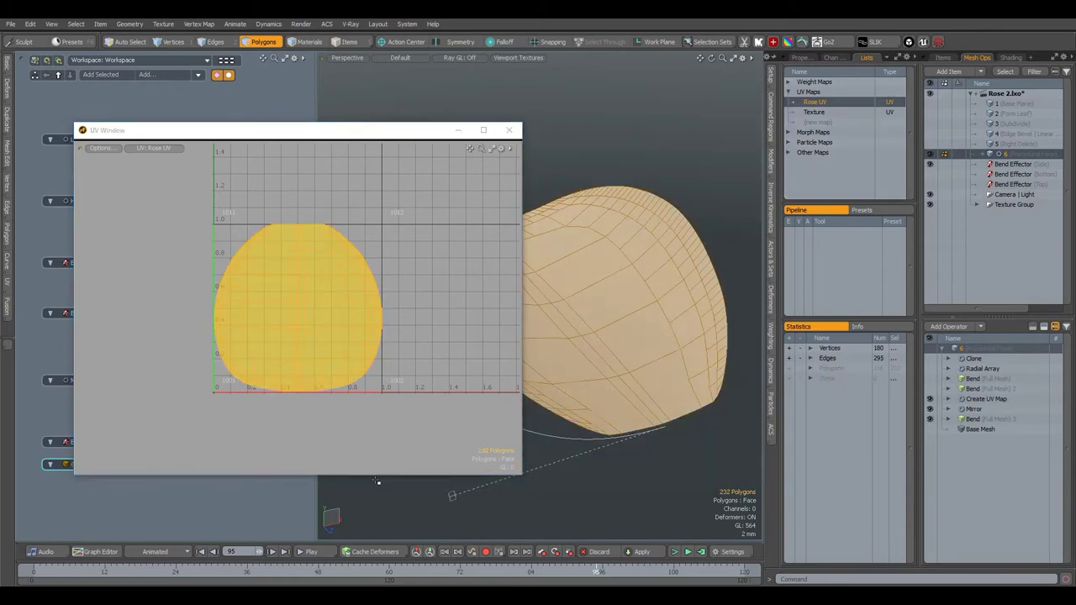
- Reselect the Create UV Map operator, show its properties and close the UV window
{"action": "left_click", "coordinate": [979, 400]}
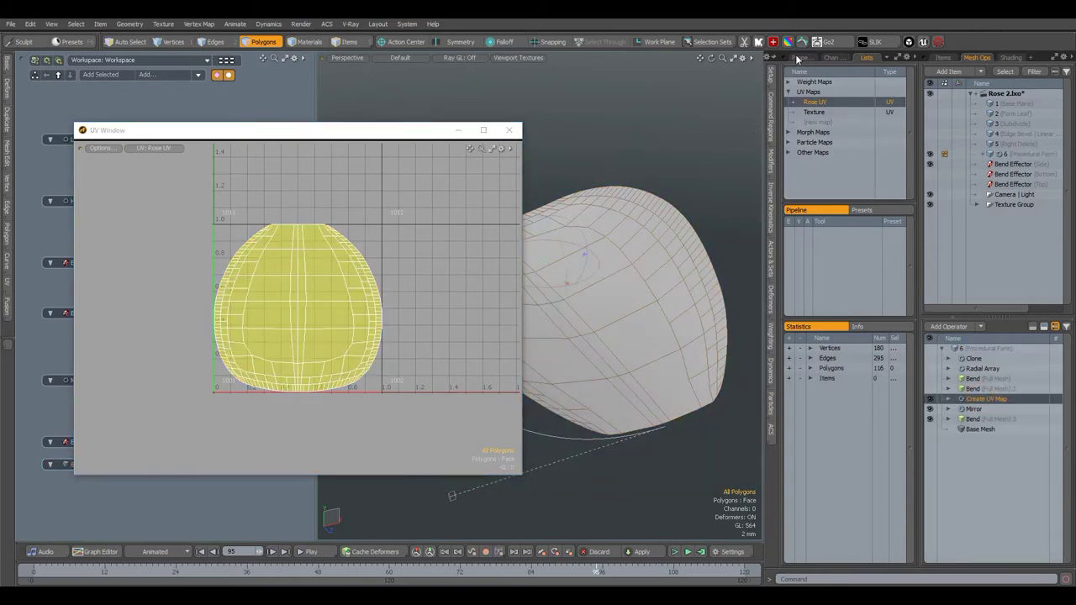
{"action": "left_click", "coordinate": [800, 59]}
{"action": "left_click", "coordinate": [508, 129]}
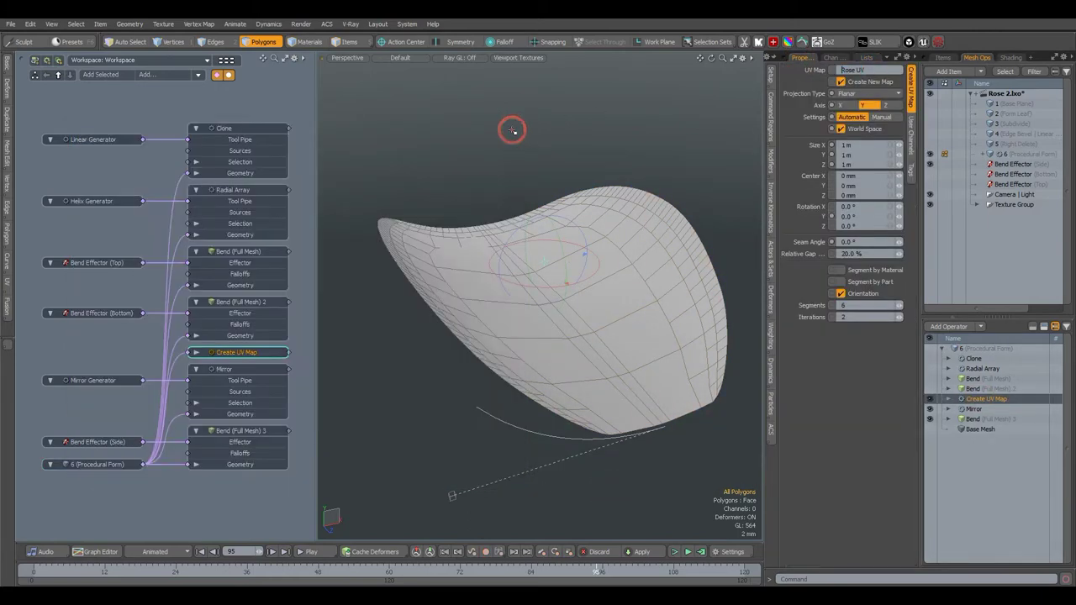
- Select the top and bottom bend effectors with their Bend nodes and look up "BEND" among the nodes that can be added
{"action": "left_click", "coordinate": [108, 313]}
{"action": "left_click", "coordinate": [105, 262], "text": "shift"}
{"action": "left_click_drag", "start_coordinate": [313, 240], "coordinate": [52, 333]}
{"action": "left_click", "coordinate": [163, 78]}
{"action": "type", "text": "BEND"}
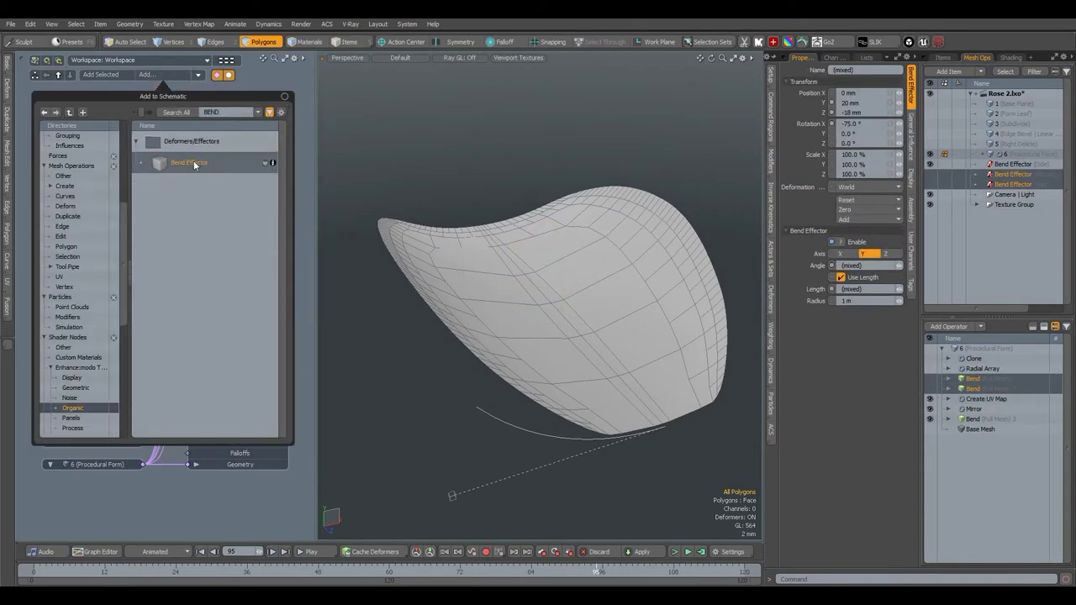
{"action": "double_click", "coordinate": [194, 164]}
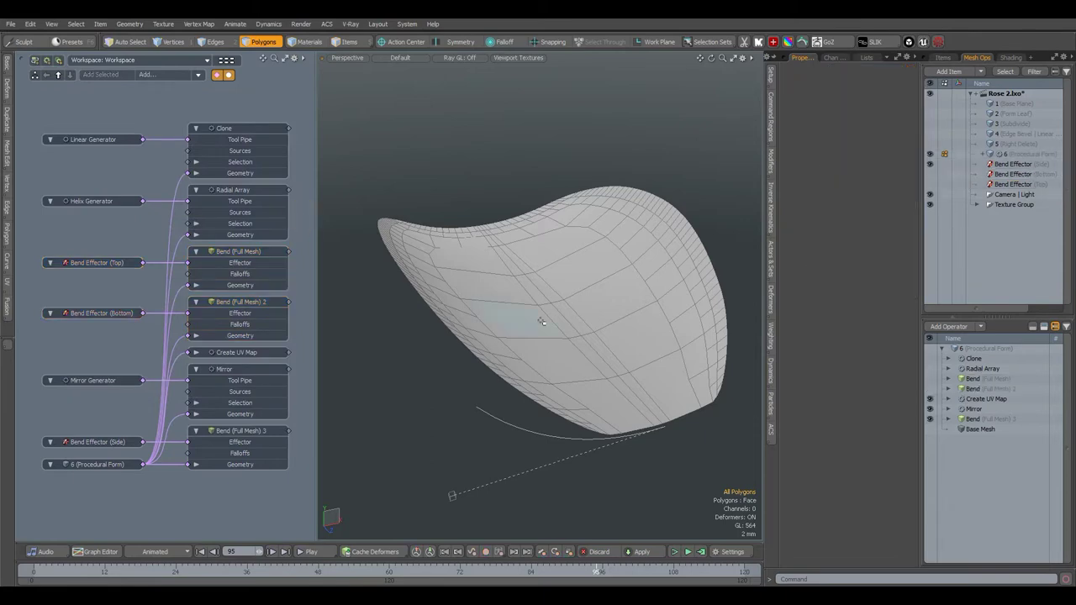
- Enable the Bend (Full Mesh) 2 operator and select Bend Effector (Bottom), making it visible in the viewport
{"action": "left_click", "coordinate": [929, 389]}
{"action": "scroll", "coordinate": [585, 354], "scroll_direction": "down", "scroll_amount": 4}
{"action": "left_click_drag", "start_coordinate": [583, 352], "coordinate": [570, 333], "text": "alt"}
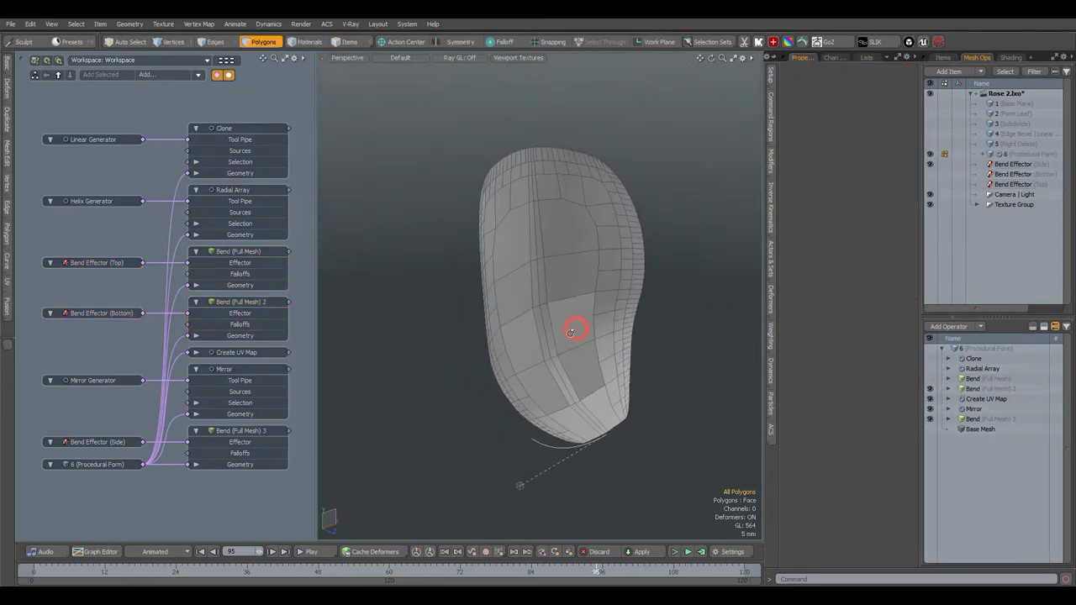
{"action": "left_click", "coordinate": [1035, 160]}
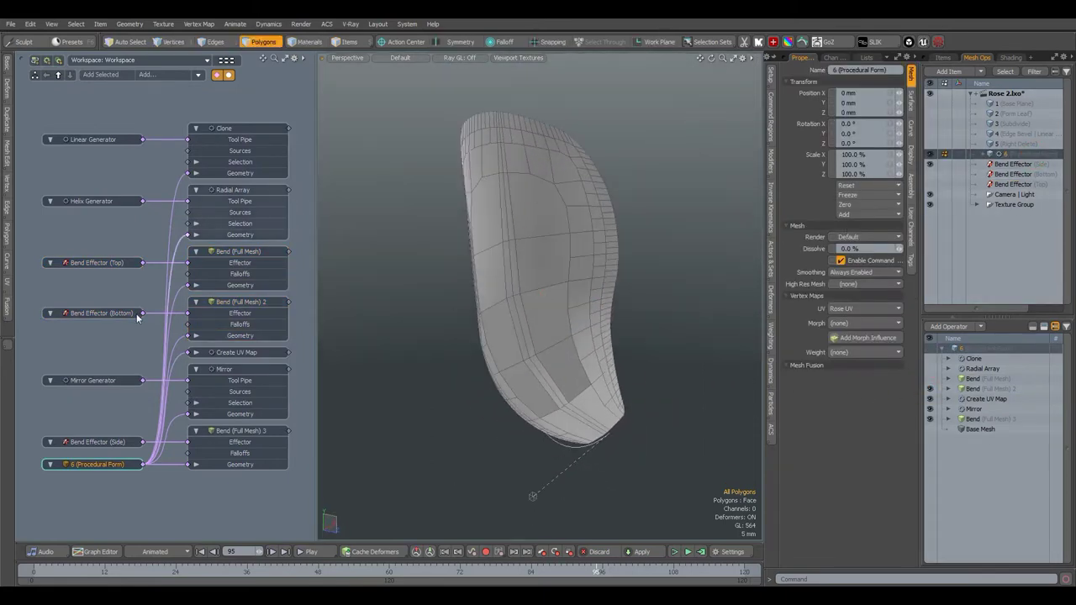
{"action": "left_click", "coordinate": [106, 313]}
{"action": "left_click", "coordinate": [931, 175]}
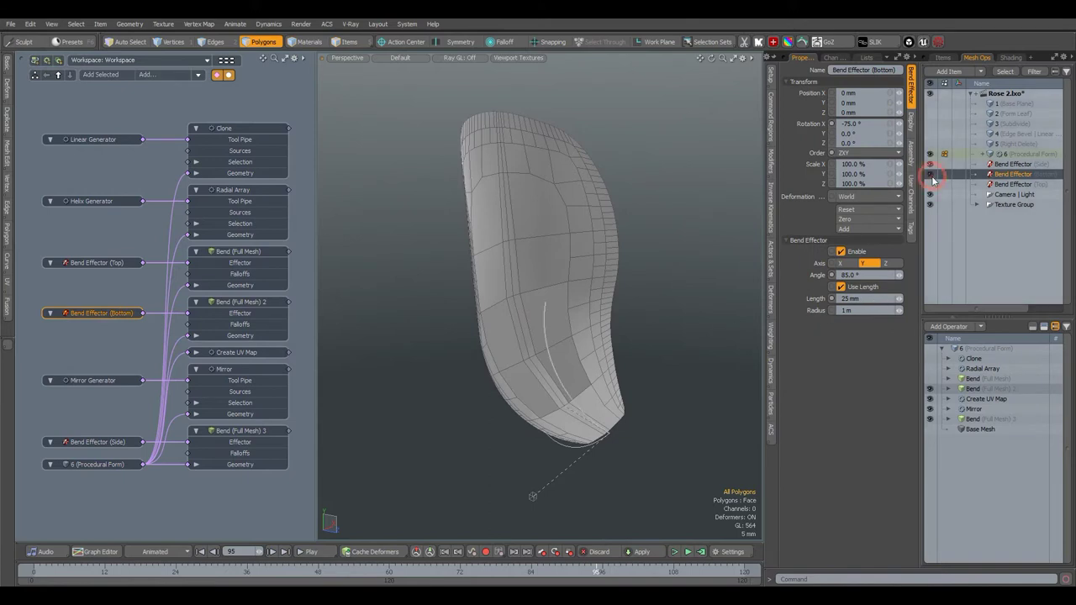
- Try different bend settings on Bend Effector (Bottom) and undo the changes
{"action": "left_click_drag", "start_coordinate": [900, 275], "coordinate": [921, 298]}
{"action": "key", "text": "ctrl+z"}
{"action": "key", "text": "ctrl+z"}
{"action": "key", "text": "ctrl+z"}
- Enable the first Bend (Full Mesh) operator and select Bend Effector (Top), making it visible in the viewport
{"action": "left_click", "coordinate": [930, 379]}
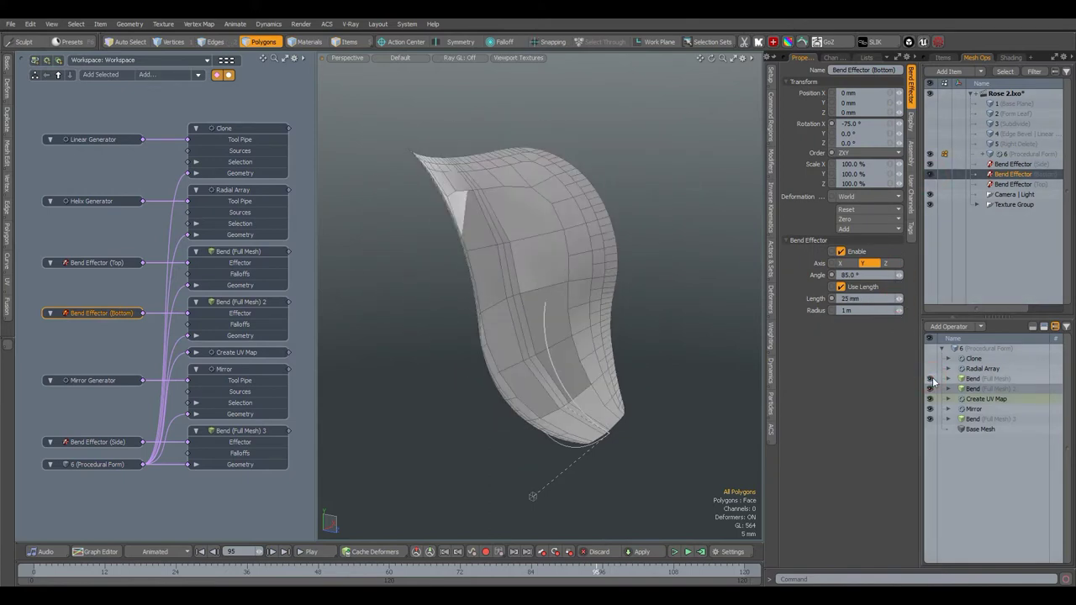
{"action": "left_click", "coordinate": [931, 185]}
{"action": "left_click", "coordinate": [107, 264]}
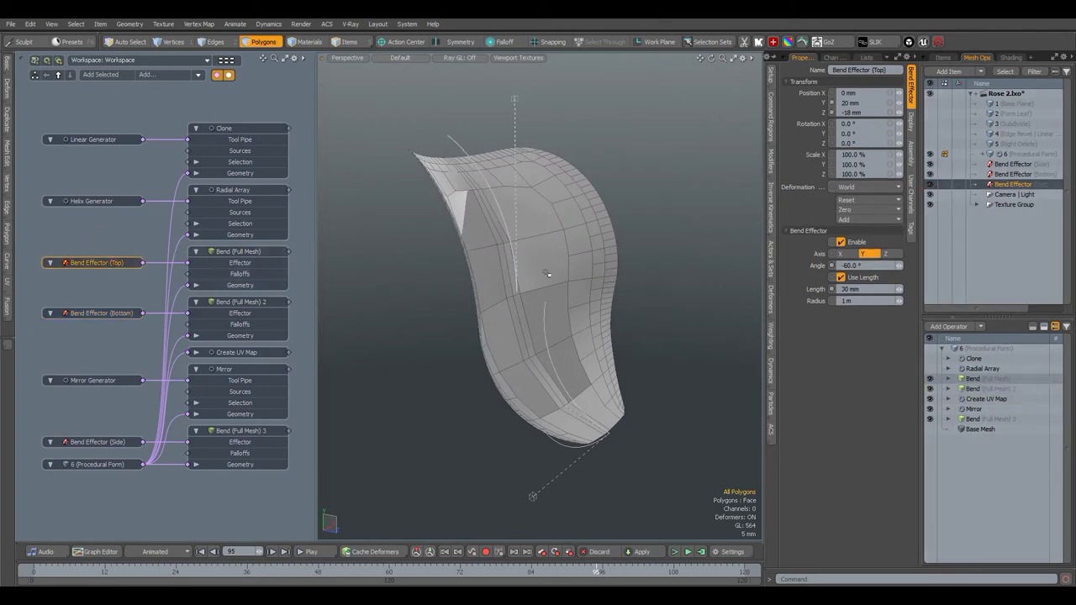
- Try shortening Bend Effector (Top) to 25.8 mm and undo the length change
{"action": "mouse_move", "coordinate": [900, 267]}
{"action": "left_mouse_down"}
{"action": "mouse_move", "coordinate": [913, 267]}
{"action": "mouse_move", "coordinate": [901, 267]}
{"action": "left_mouse_up"}
{"action": "left_click_drag", "start_coordinate": [900, 290], "coordinate": [888, 289]}
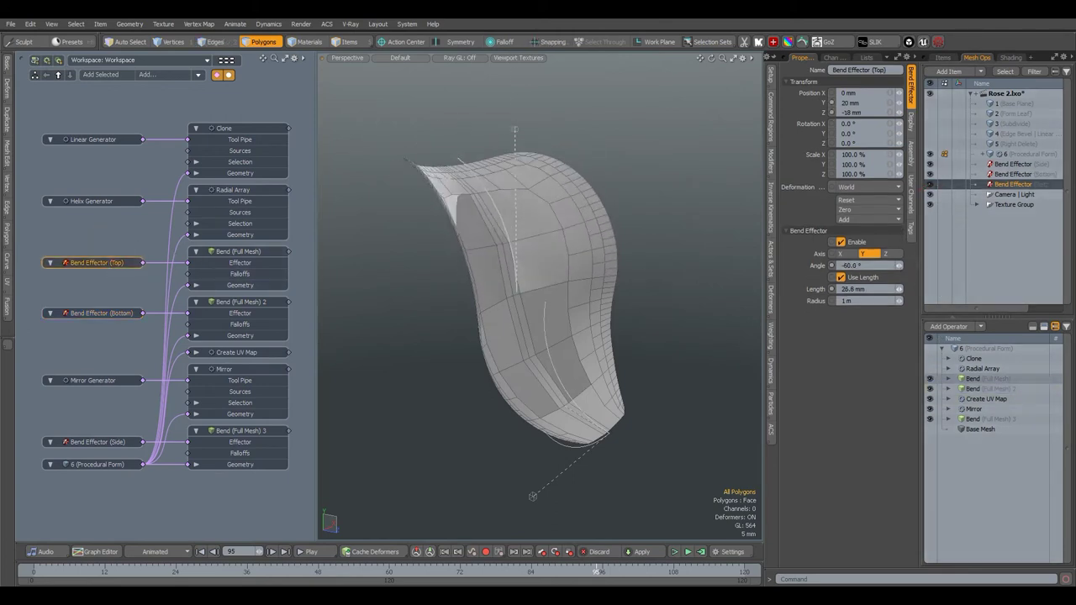
{"action": "key", "text": "ctrl+z"}
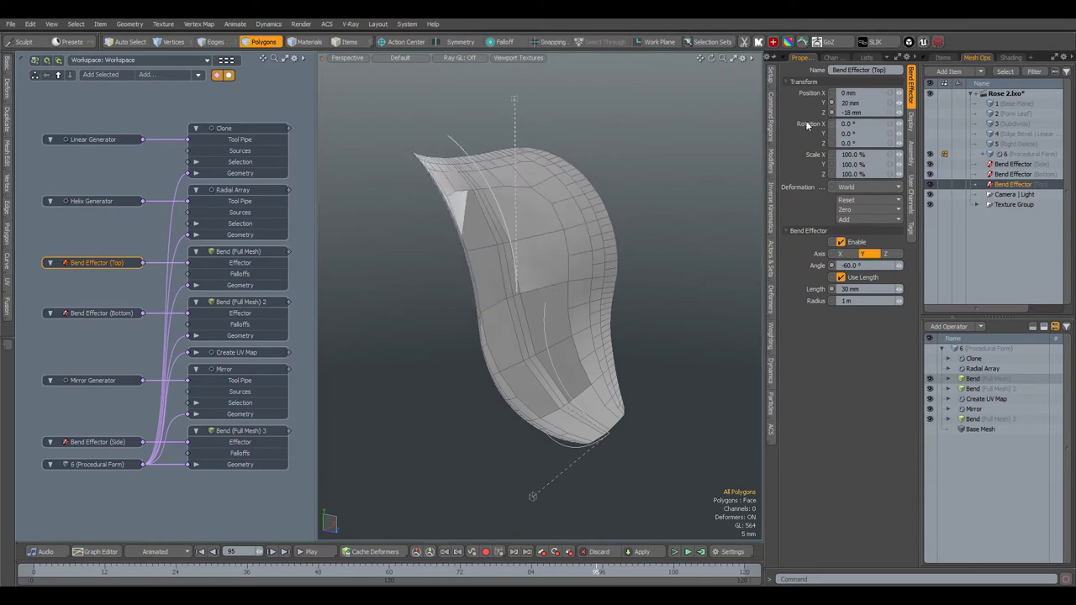
- Select the Radial Array node, look up "radi" among the available nodes, hide the bend effectors and enable the Radial Array operator
{"action": "left_click", "coordinate": [234, 190]}
{"action": "left_click", "coordinate": [182, 75]}
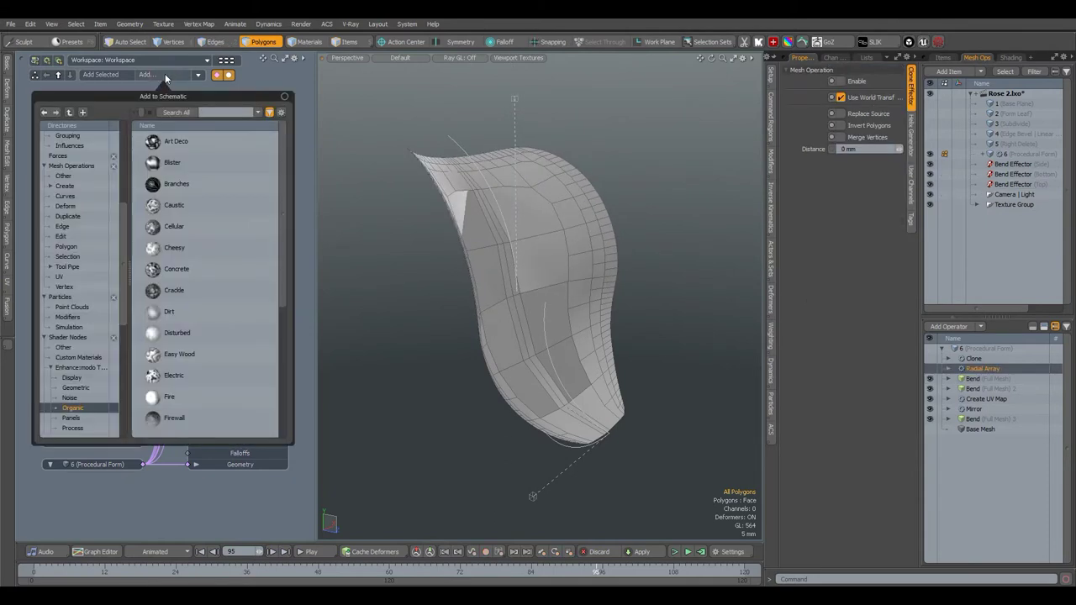
{"action": "type", "text": "radi"}
{"action": "left_click", "coordinate": [182, 210]}
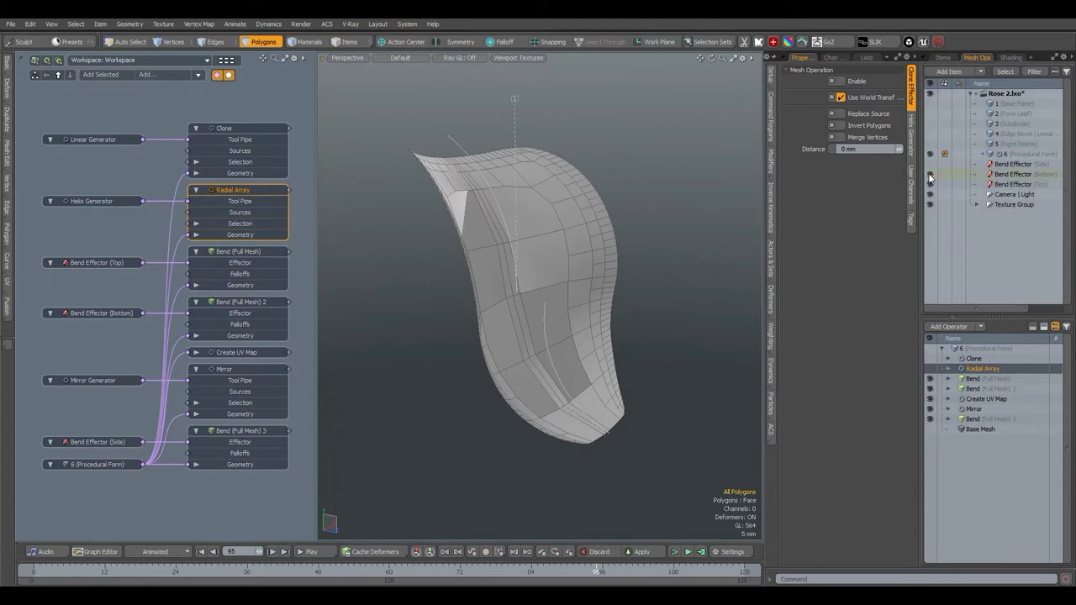
{"action": "left_click", "coordinate": [929, 369]}
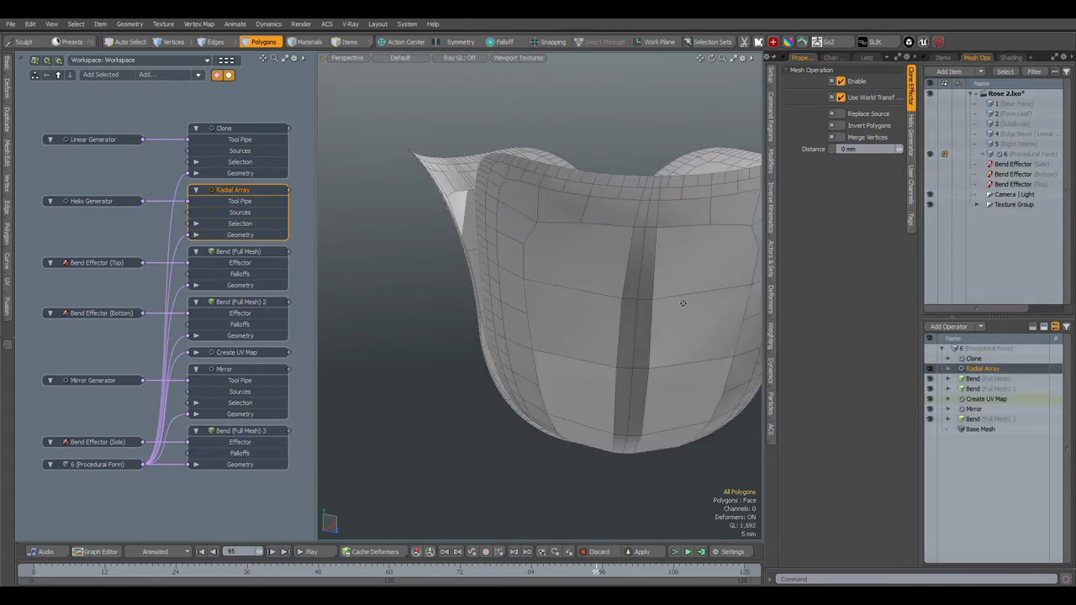
{"action": "left_click", "coordinate": [1005, 154]}
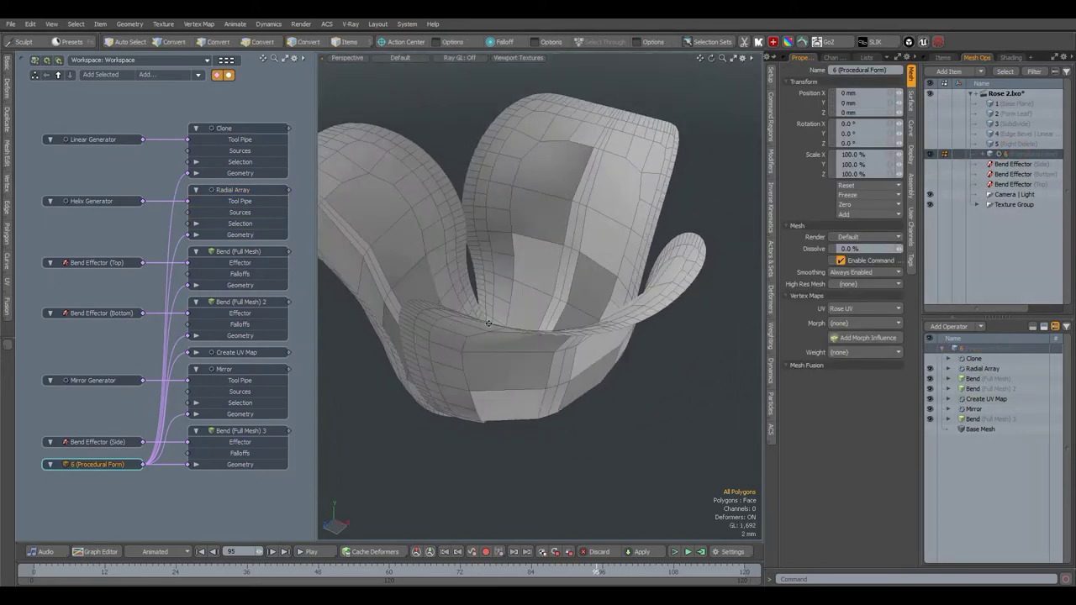
- Select the Helix Generator, try different center and count values for the radial array, and undo both changes
{"action": "left_click", "coordinate": [93, 202]}
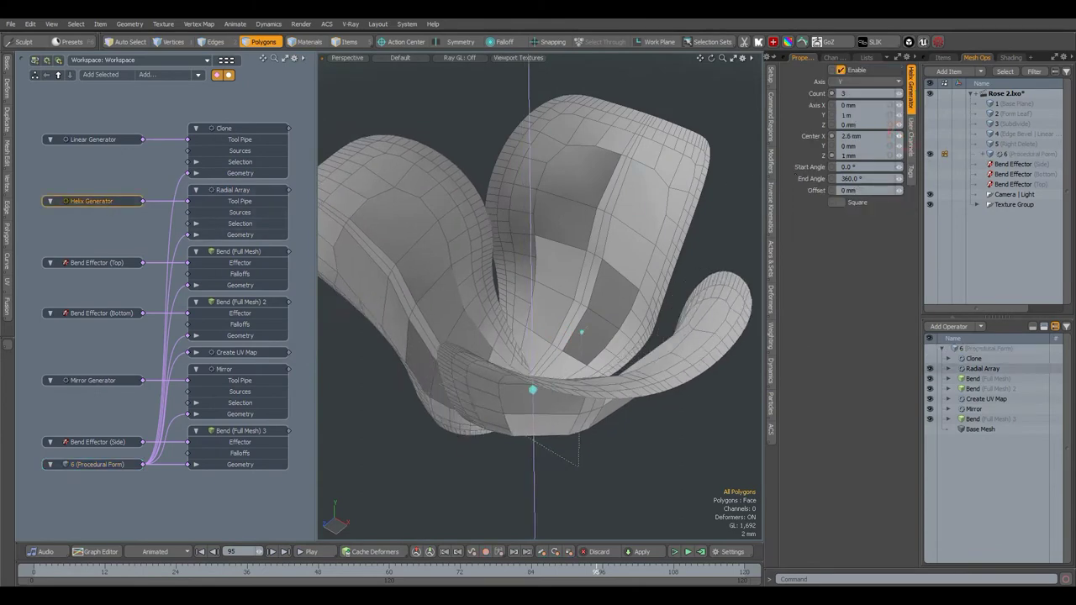
{"action": "left_click_drag", "start_coordinate": [899, 136], "coordinate": [886, 155]}
{"action": "key", "text": "ctrl+z"}
{"action": "left_click_drag", "start_coordinate": [900, 94], "coordinate": [911, 94]}
{"action": "key", "text": "ctrl+z"}
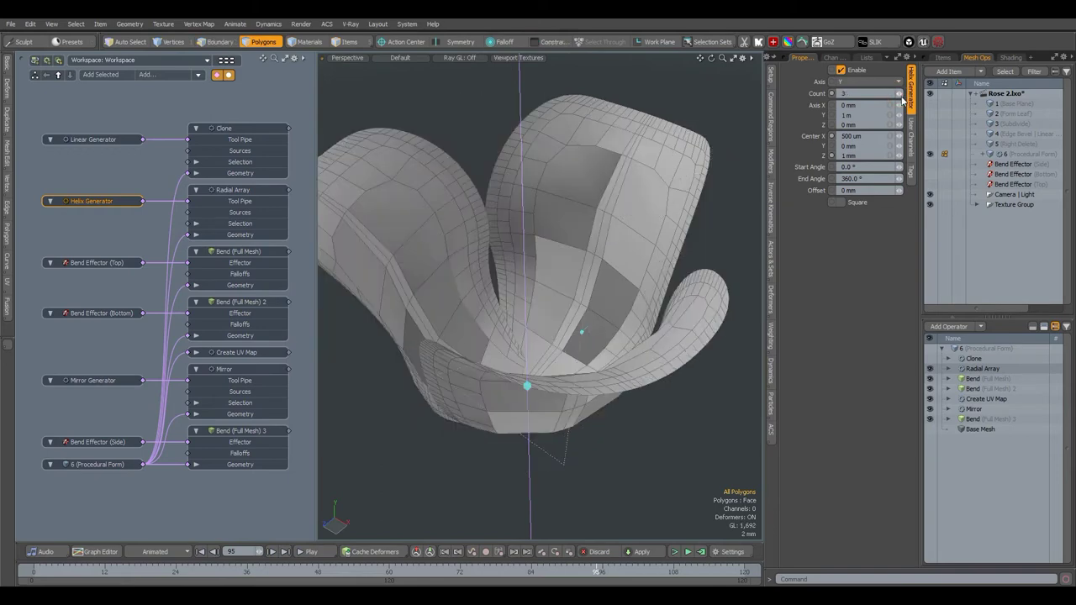
- Select the Clone node, look up "clon" among the nodes that can be added, and enable the Clone operator
{"action": "left_click", "coordinate": [252, 133]}
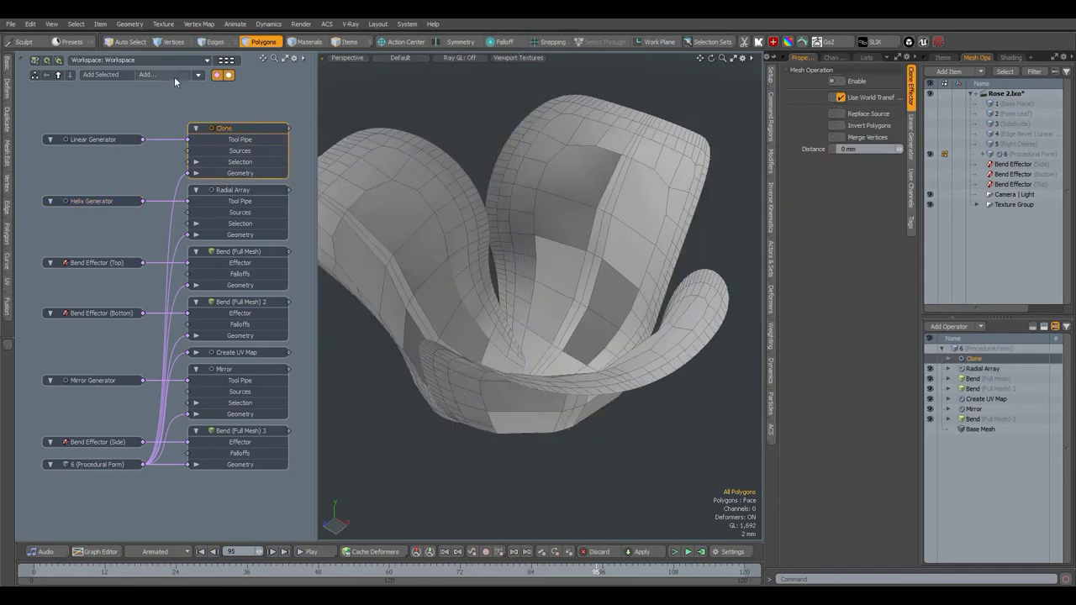
{"action": "left_click", "coordinate": [168, 75]}
{"action": "type", "text": "clon"}
{"action": "left_click", "coordinate": [189, 180]}
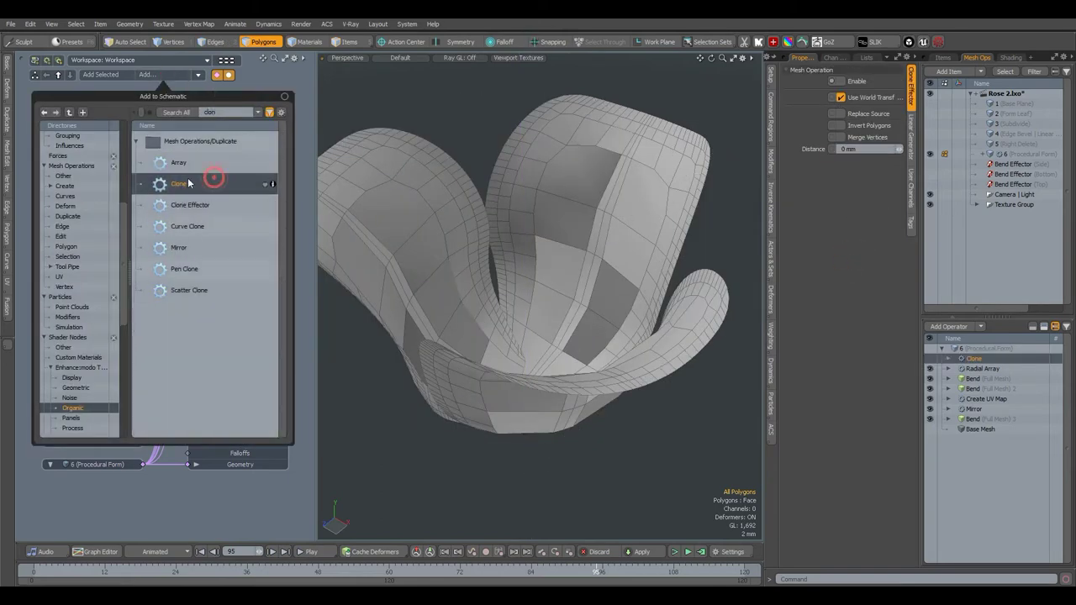
{"action": "left_click", "coordinate": [929, 359]}
- Set the Linear Generator's Y rotation to 0° for the cloned petals
{"action": "left_click", "coordinate": [94, 140]}
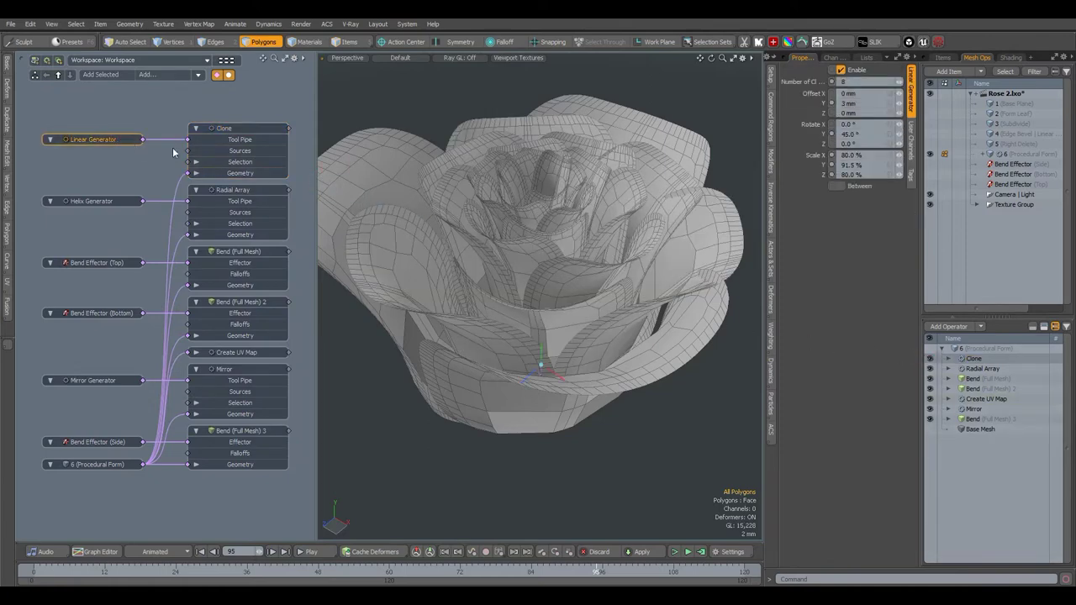
{"action": "type", "text": "0"}
{"action": "key", "text": "Return"}
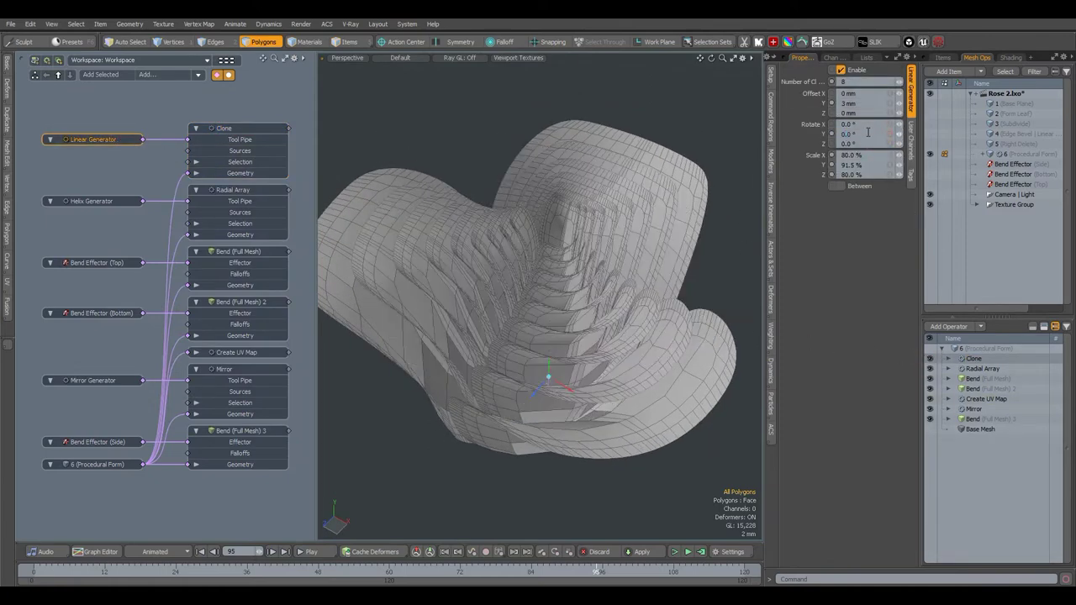
- Set the Linear Generator's Y rotation to 45° and try 10 clones before returning the number of clones to 8
{"action": "type", "text": "45"}
{"action": "key", "text": "Return"}
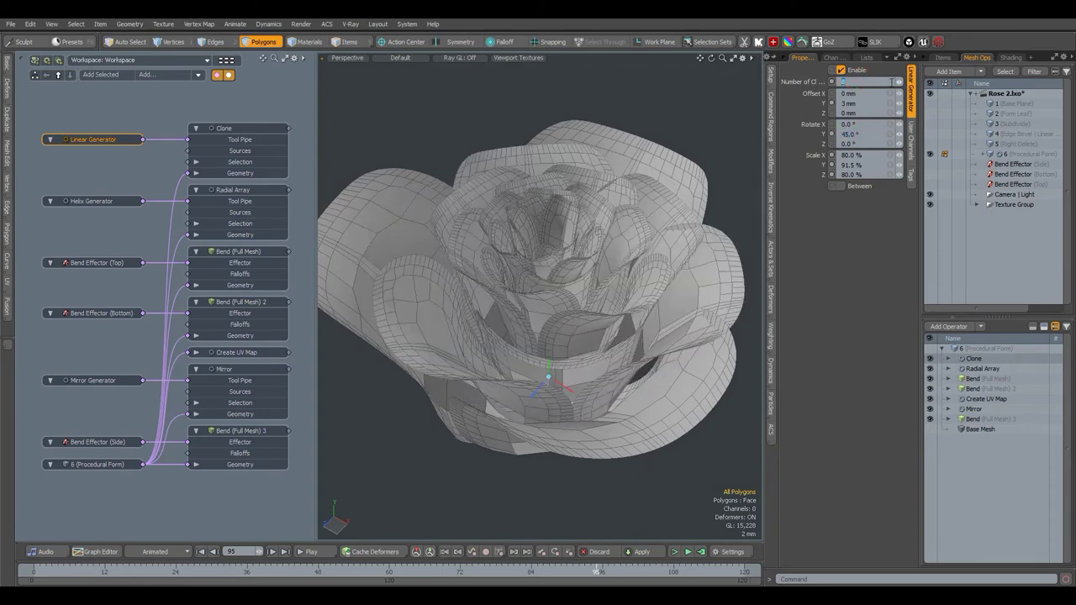
{"action": "type", "text": "10"}
{"action": "key", "text": "Return"}
{"action": "type", "text": "8"}
{"action": "key", "text": "Return"}
- Try 100% scaling on the Linear Generator's X and Z axes for the cloned petals and undo the scale changes
{"action": "key", "text": "Tab"}
{"action": "type", "text": "100"}
{"action": "key", "text": "Return"}
{"action": "left_click", "coordinate": [864, 155]}
{"action": "type", "text": "100"}
{"action": "key", "text": "Return"}
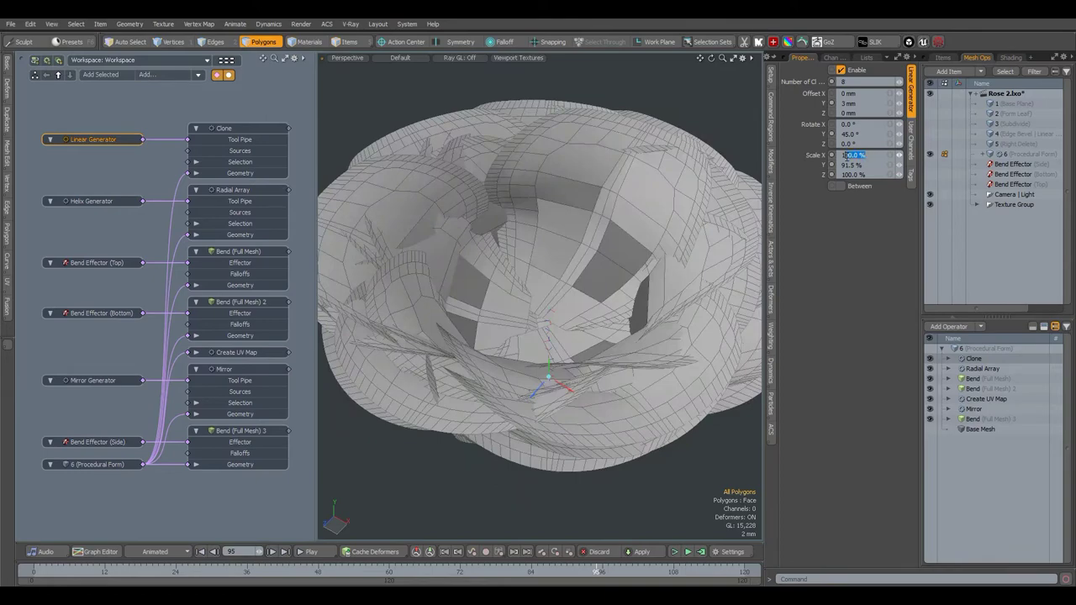
{"action": "type", "text": "00"}
{"action": "key", "text": "Return"}
{"action": "left_click_drag", "start_coordinate": [557, 253], "coordinate": [560, 181], "text": "alt"}
{"action": "left_click_drag", "start_coordinate": [891, 164], "coordinate": [879, 155], "text": "ctrl"}
{"action": "key", "text": "ctrl+z"}
{"action": "key", "text": "ctrl+z"}
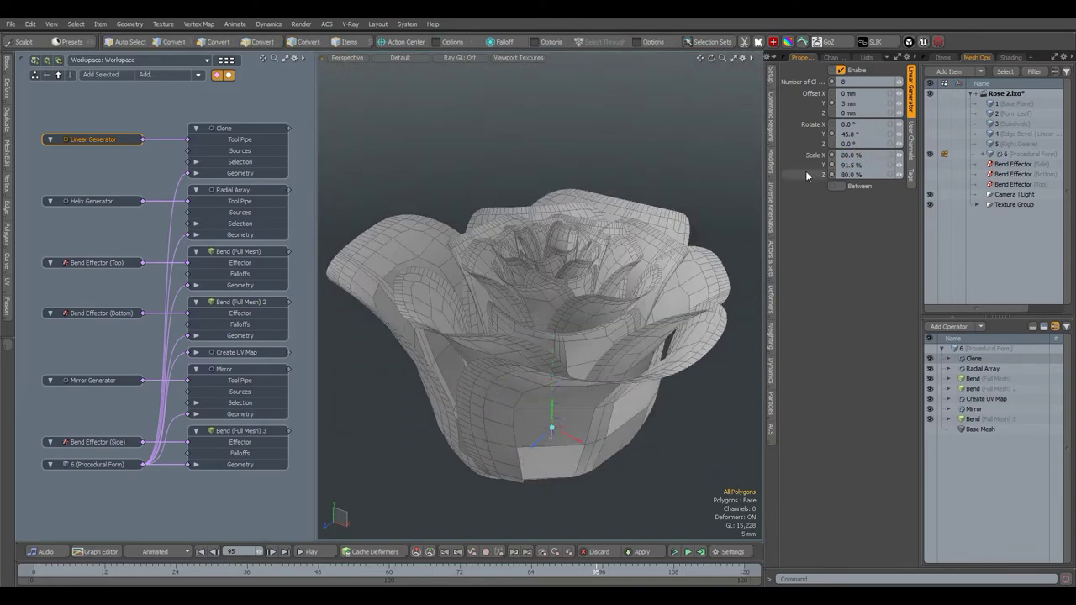
- Select the procedural form's Base Mesh and pick the inner polygons along the flat petal's straight edge
{"action": "left_click_drag", "start_coordinate": [700, 165], "coordinate": [706, 226], "text": "alt"}
{"action": "left_click_drag", "start_coordinate": [544, 340], "coordinate": [536, 280], "text": "alt"}
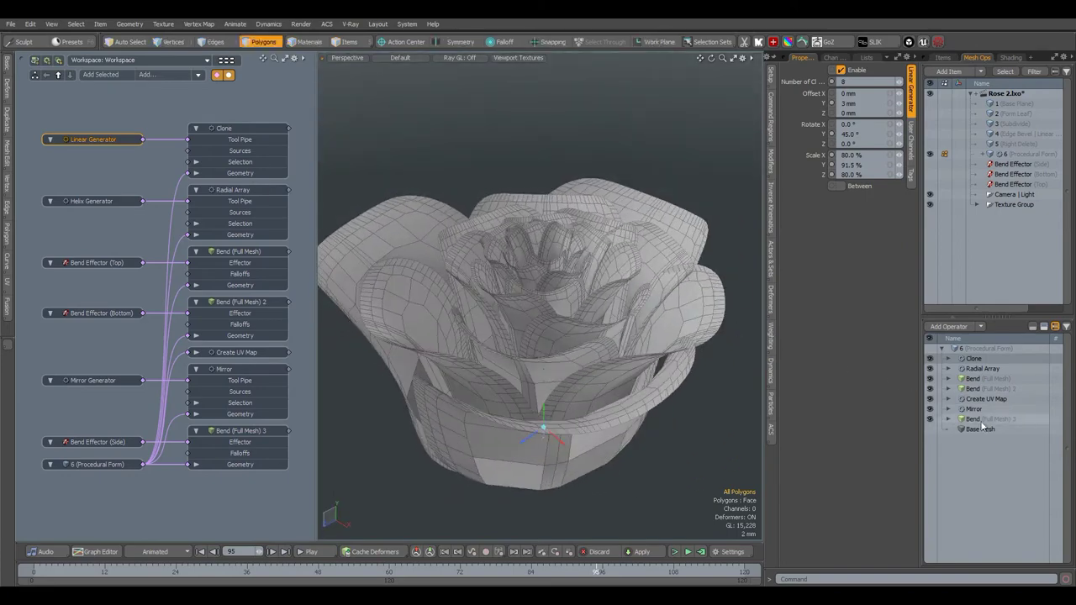
{"action": "left_click", "coordinate": [984, 429]}
{"action": "left_click_drag", "start_coordinate": [677, 387], "coordinate": [451, 409], "text": "alt"}
{"action": "scroll", "coordinate": [454, 409], "scroll_direction": "up", "scroll_amount": 4}
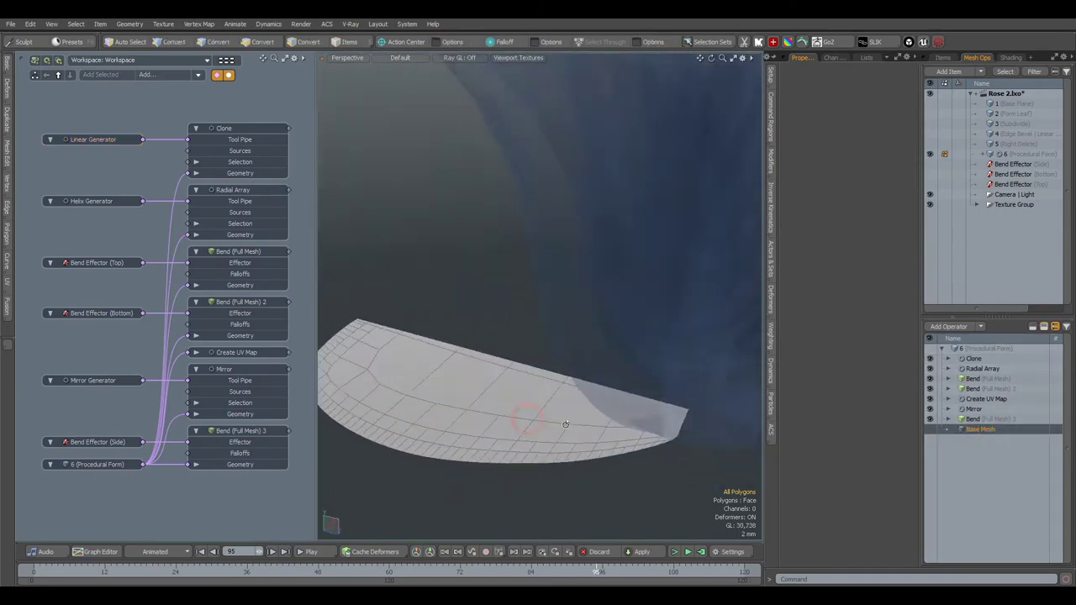
{"action": "left_click_drag", "start_coordinate": [417, 361], "coordinate": [464, 380]}
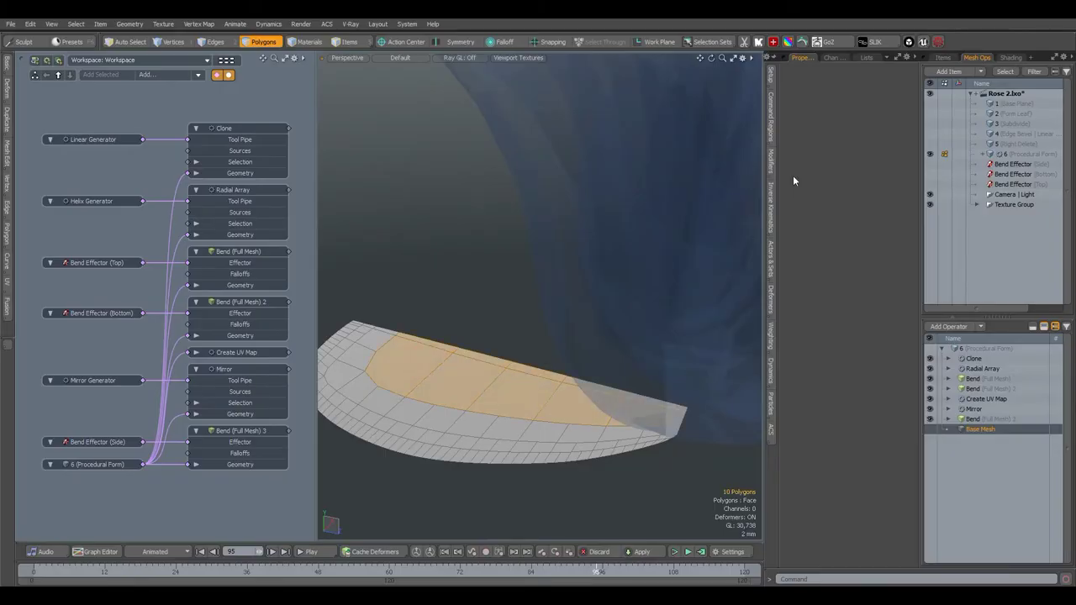
- Inspect the new weight map options for the 6 (Procedural Form) mesh and display its existing Weight Rose map
{"action": "left_click", "coordinate": [866, 58]}
{"action": "left_click", "coordinate": [1001, 154]}
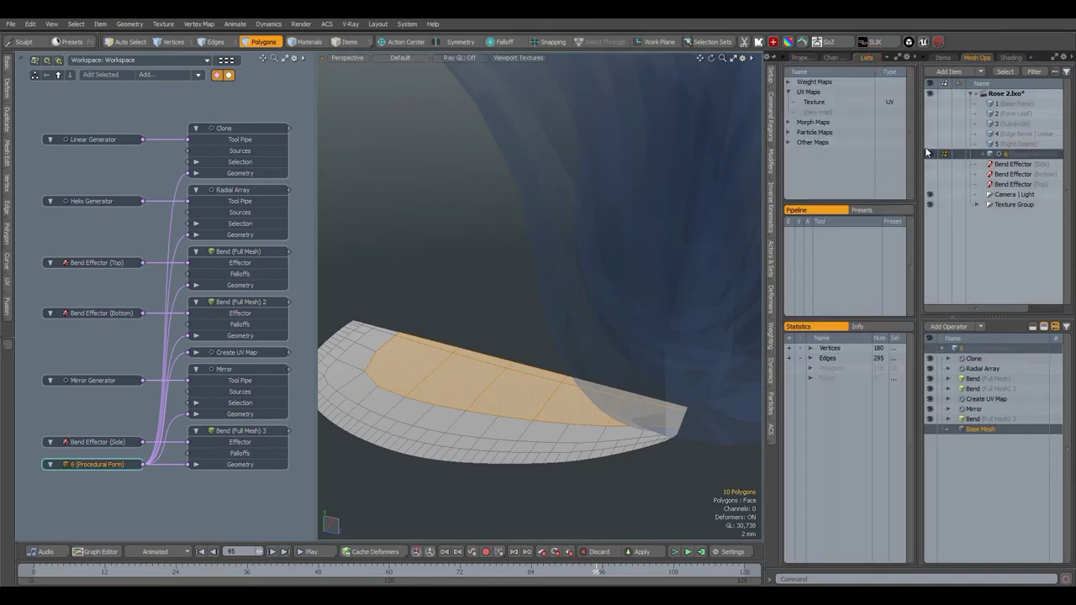
{"action": "left_click", "coordinate": [817, 124]}
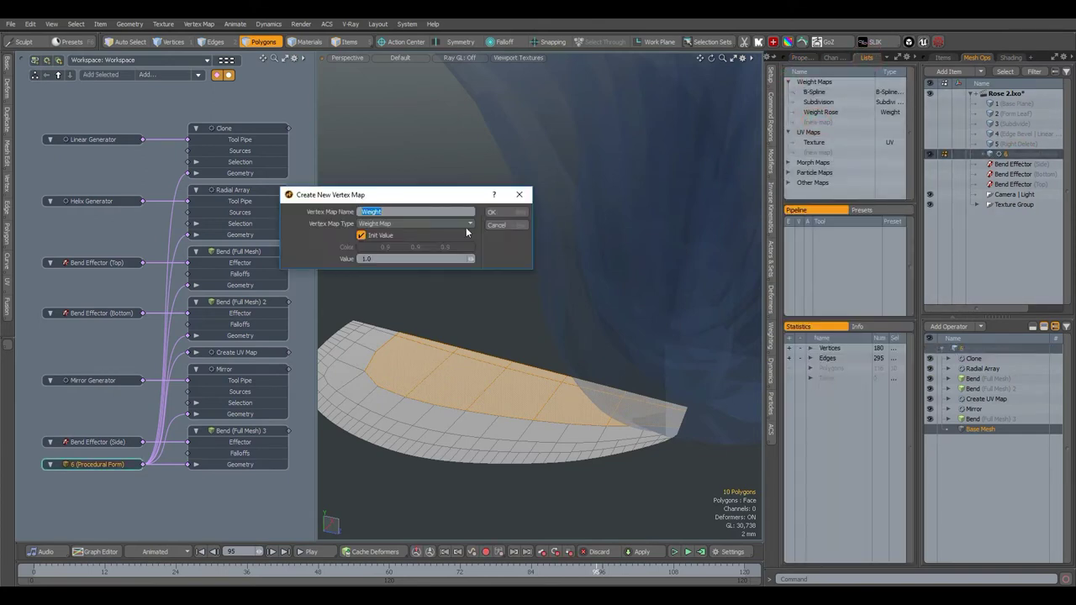
{"action": "left_click", "coordinate": [438, 208]}
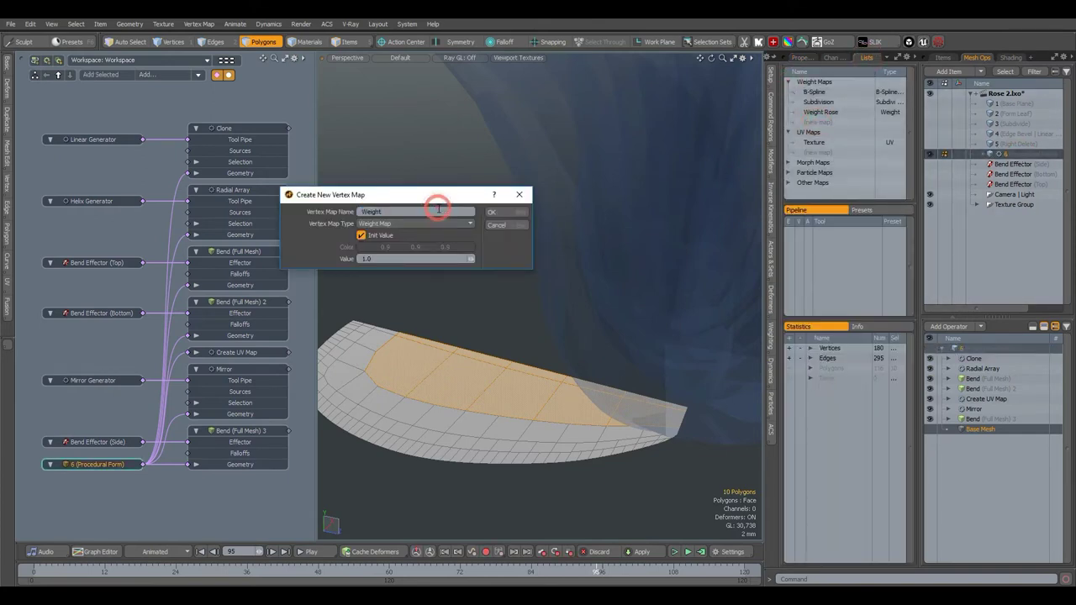
{"action": "left_click", "coordinate": [490, 213]}
{"action": "left_click", "coordinate": [822, 112]}
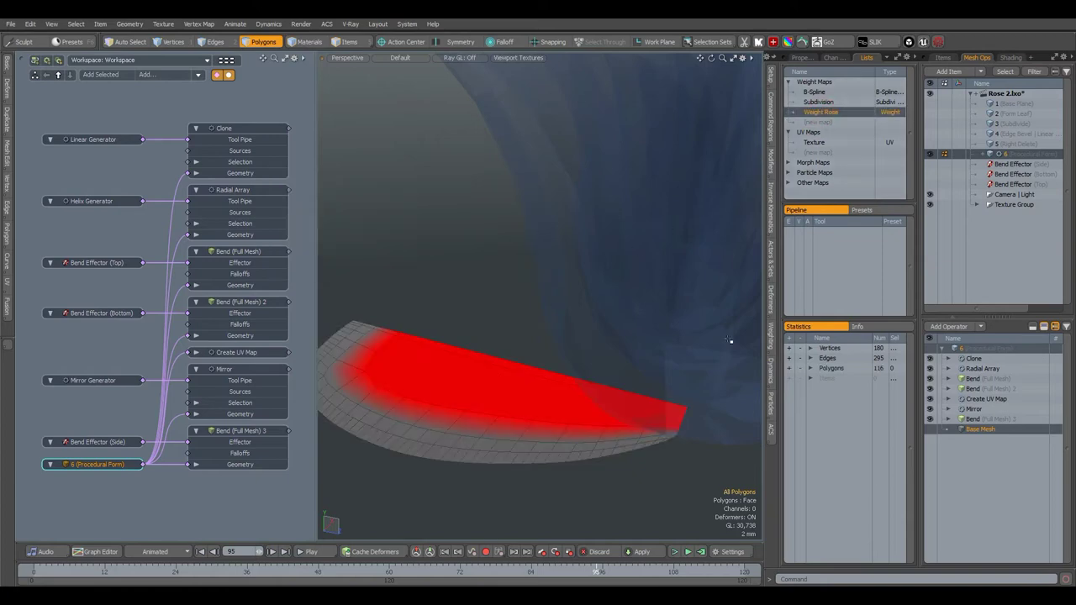
- Add a new empty mesh item to the scene and rename it Simulation
{"action": "left_click", "coordinate": [1041, 327]}
{"action": "scroll", "coordinate": [597, 403], "scroll_direction": "down", "scroll_amount": 5}
{"action": "left_click_drag", "start_coordinate": [593, 401], "coordinate": [508, 383], "text": "alt"}
{"action": "key", "text": "n"}
{"action": "double_click", "coordinate": [1001, 157]}
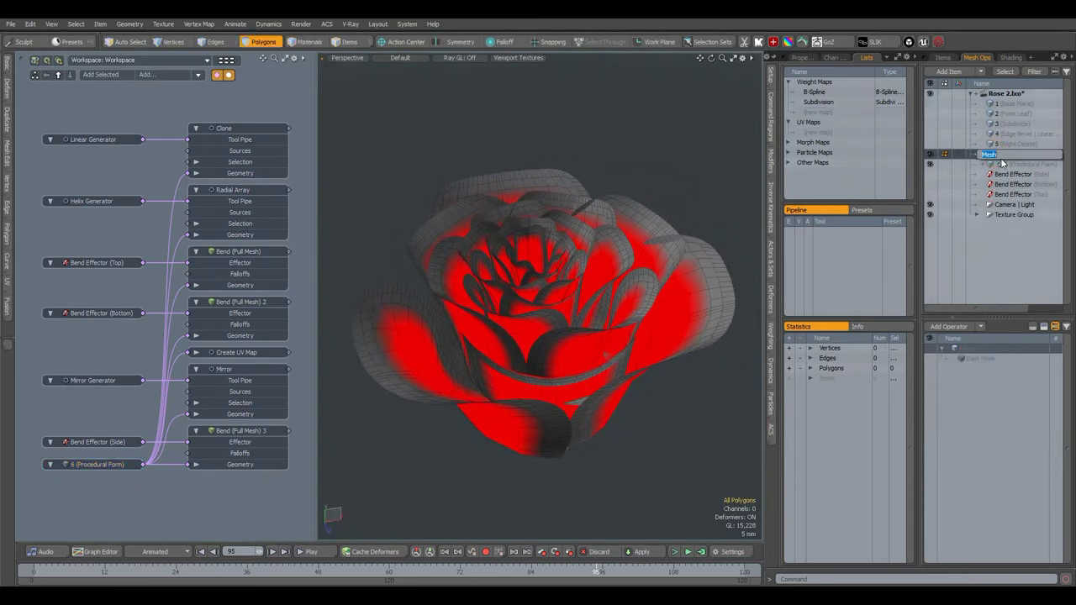
{"action": "key", "text": "Return"}
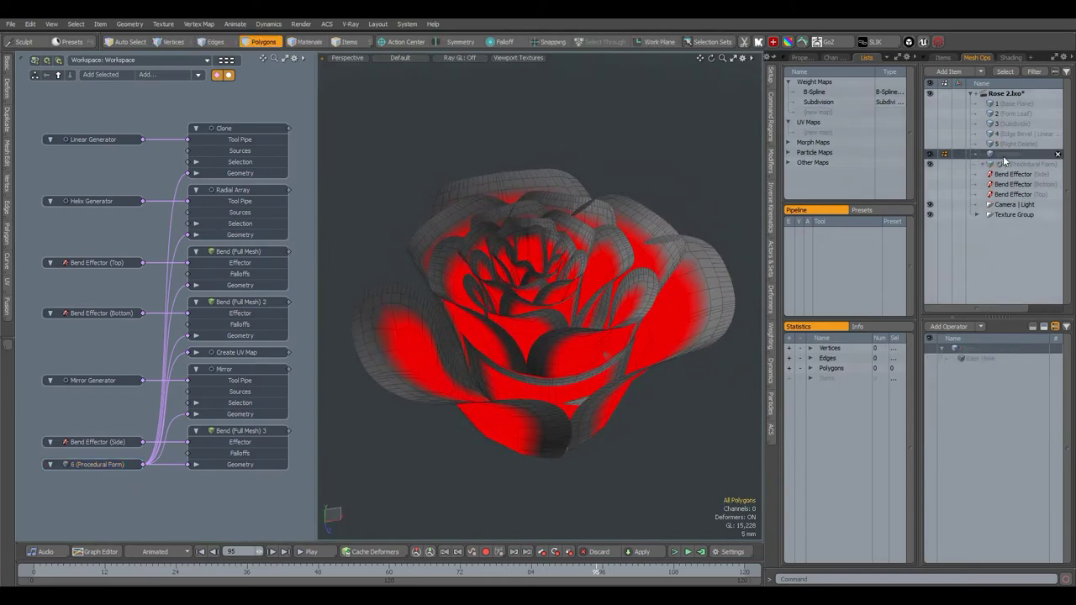
- Copy all polygons of the 6 (Procedural Form) rose into the Simulation mesh and hide the procedural original
{"action": "left_click", "coordinate": [1011, 165]}
{"action": "middle_click_drag", "start_coordinate": [748, 87], "coordinate": [270, 529]}
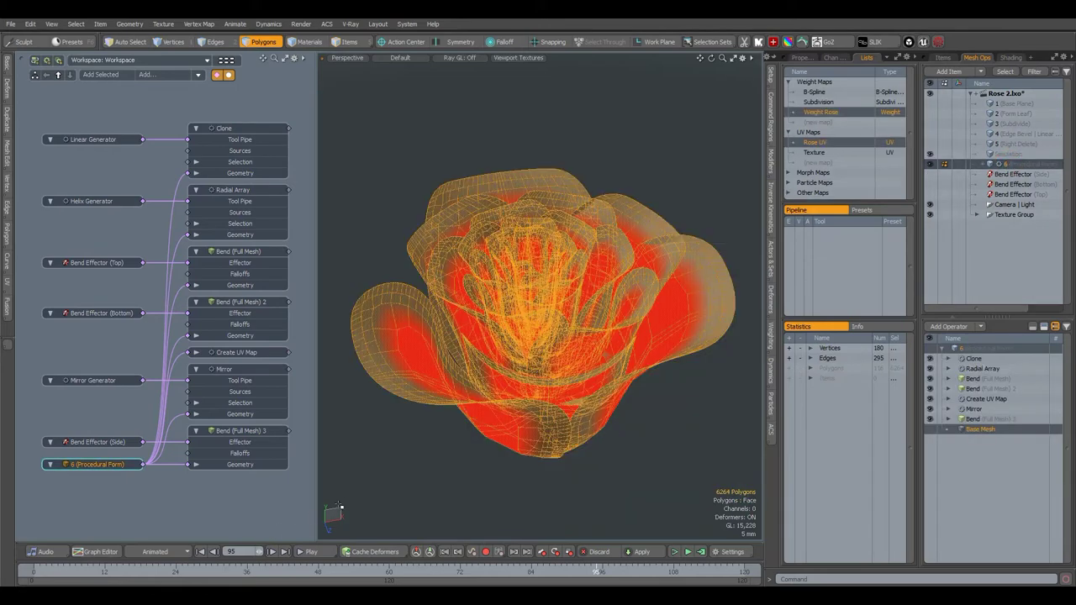
{"action": "left_click", "coordinate": [30, 25]}
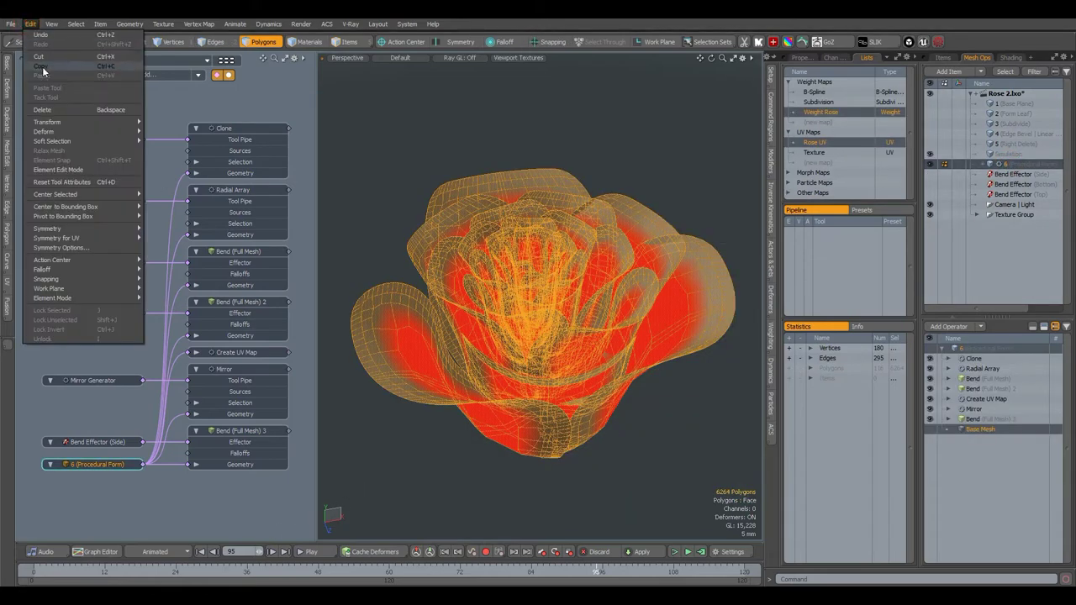
{"action": "left_click", "coordinate": [51, 67]}
{"action": "left_click", "coordinate": [1005, 154]}
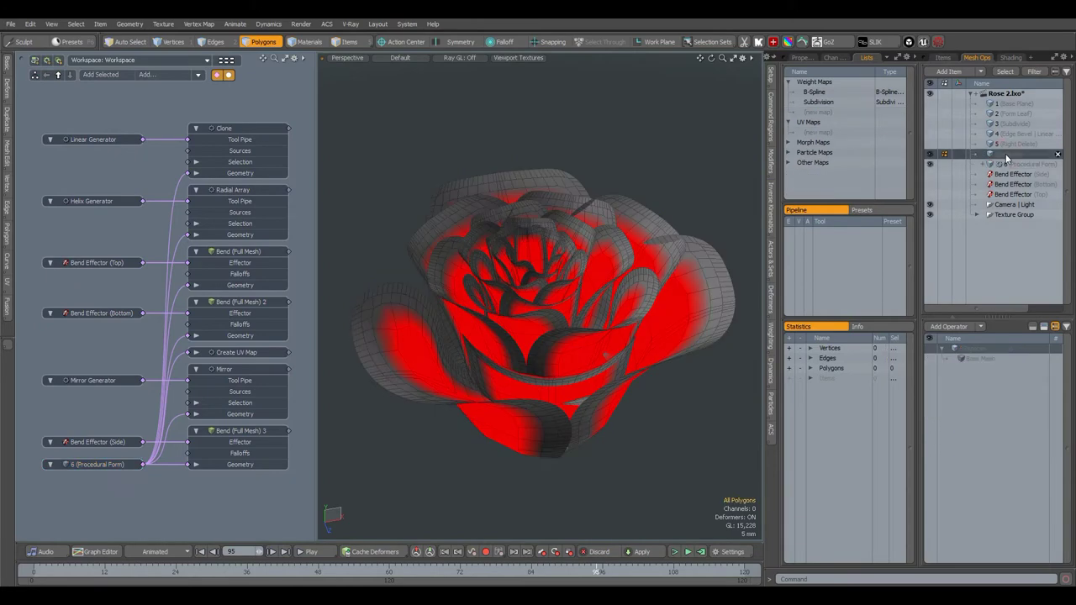
{"action": "left_click", "coordinate": [930, 164]}
{"action": "left_click", "coordinate": [29, 23]}
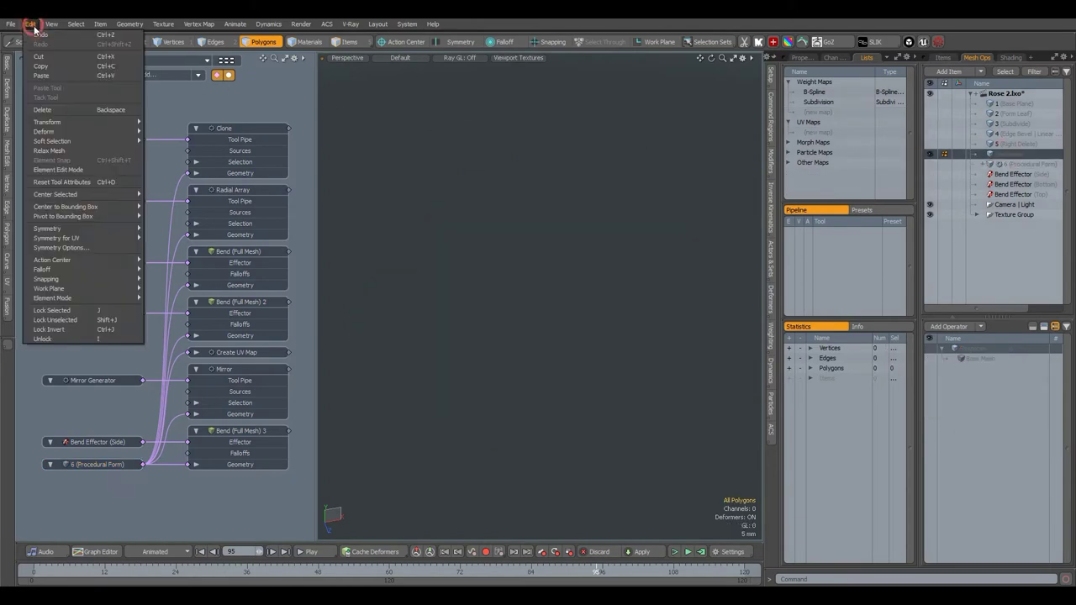
{"action": "left_click", "coordinate": [98, 75]}
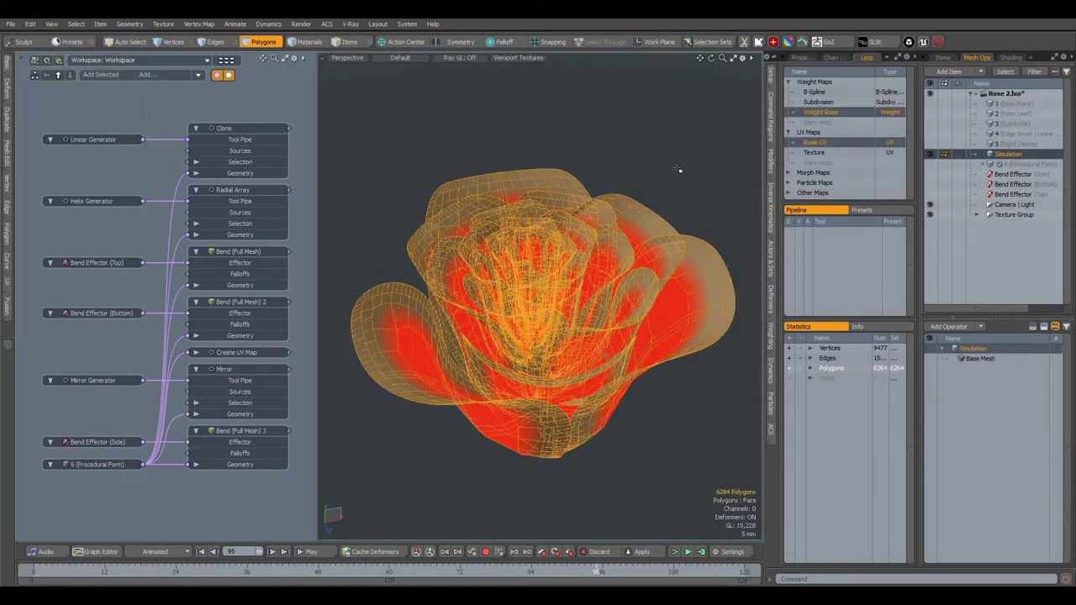
- Deselect the pasted polygons and turn the Simulation mesh into a soft body
{"action": "left_click", "coordinate": [803, 57]}
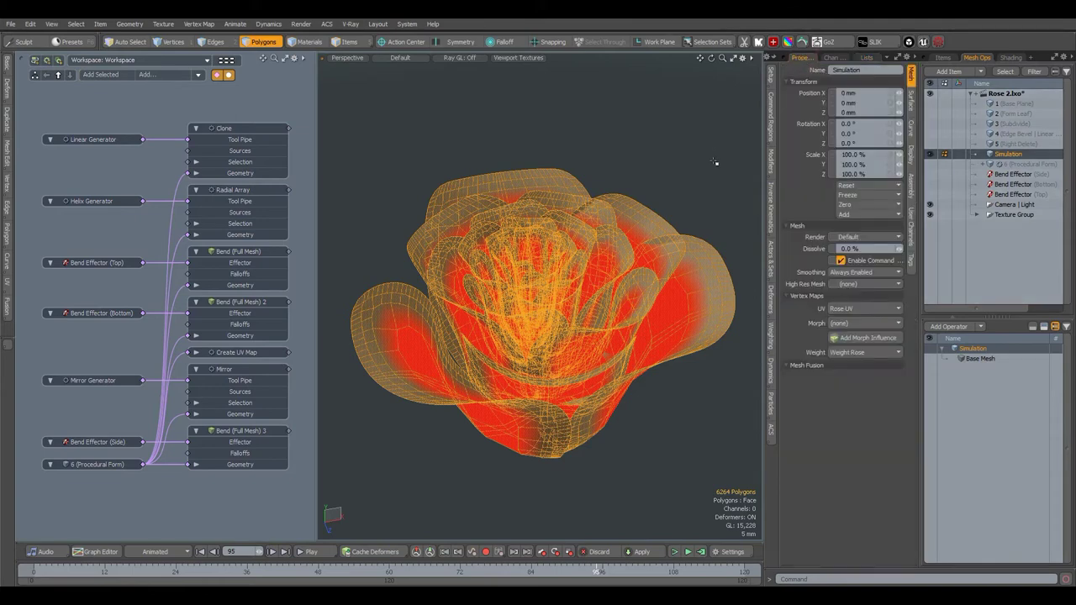
{"action": "left_click", "coordinate": [714, 161]}
{"action": "left_click", "coordinate": [770, 370]}
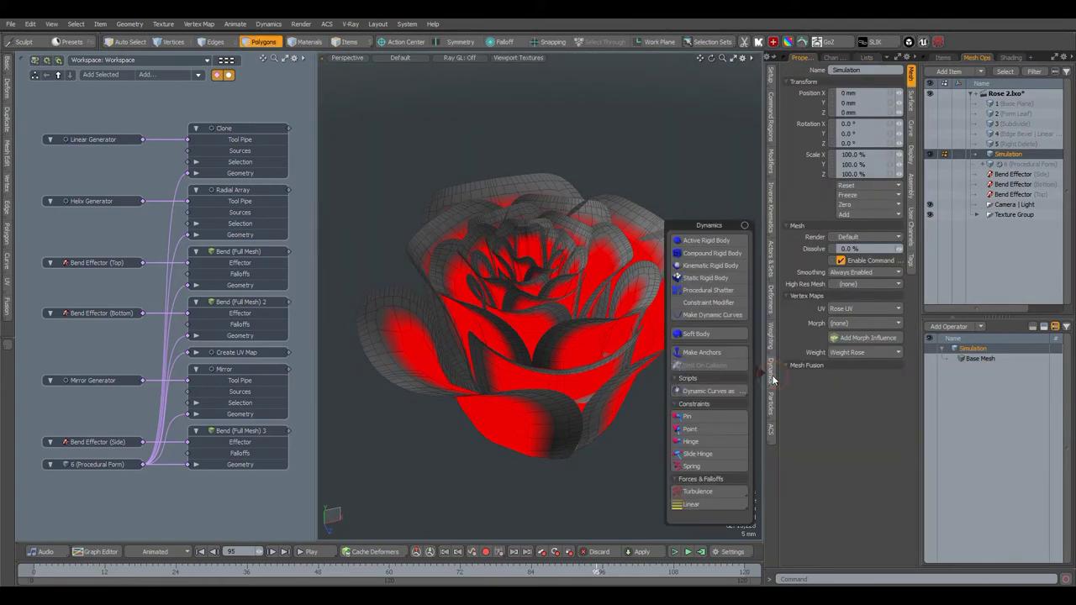
{"action": "left_click", "coordinate": [697, 334]}
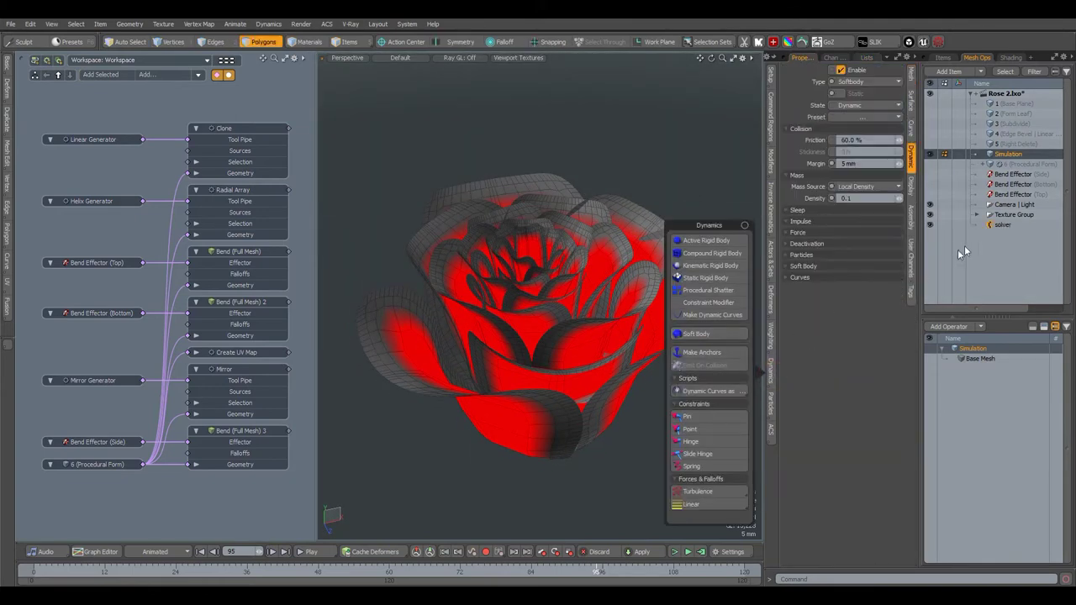
- Set the dynamics solver's Y gravity to -0.1, physics rate to 240 and scene scale to 15 mm
{"action": "left_click", "coordinate": [1002, 224]}
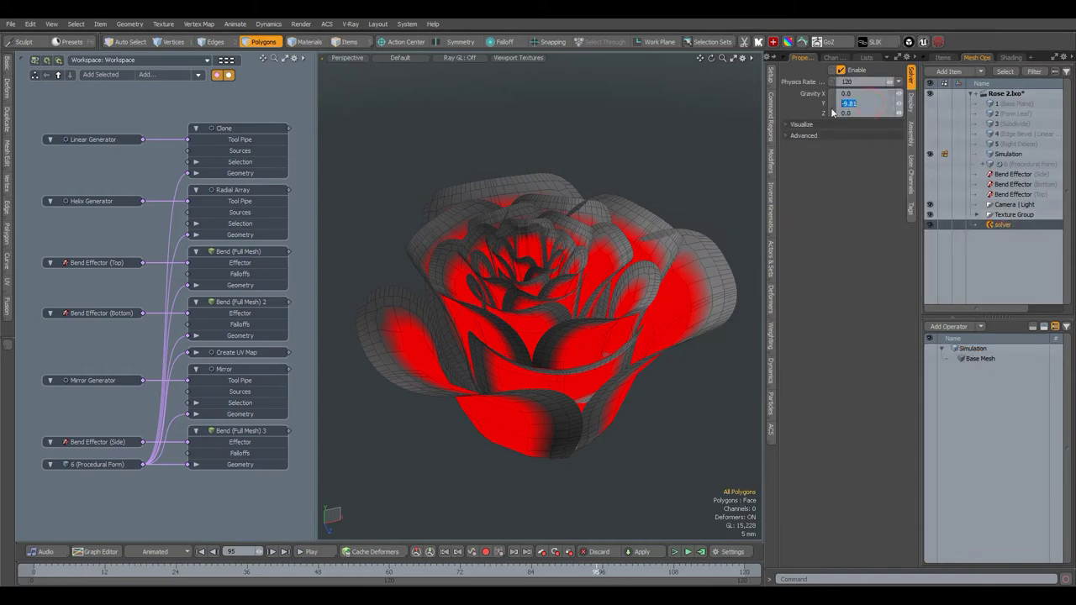
{"action": "left_click", "coordinate": [898, 81]}
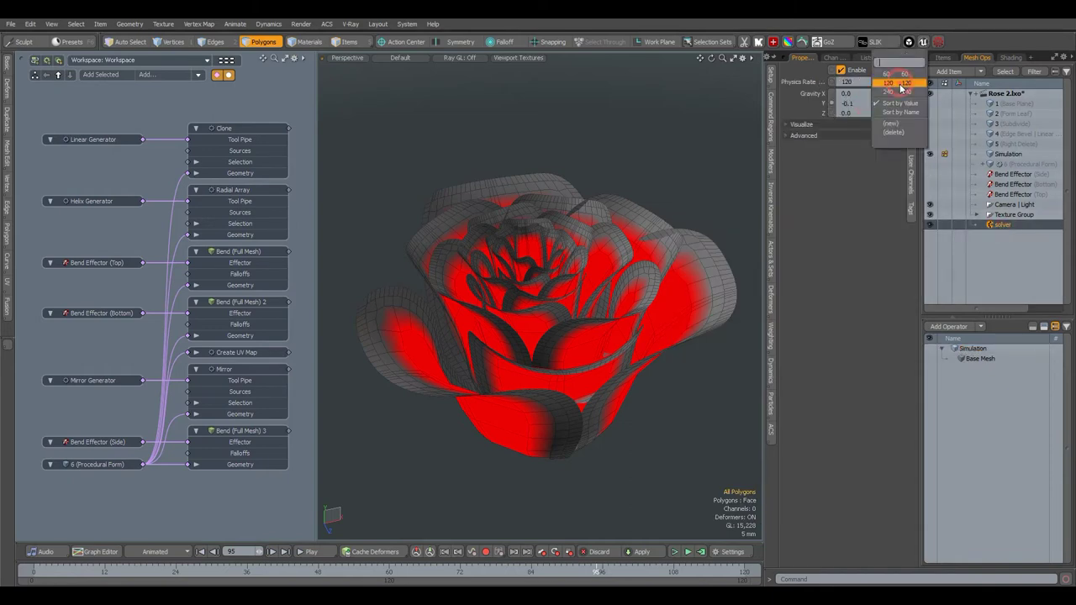
{"action": "left_click", "coordinate": [893, 95]}
{"action": "left_click", "coordinate": [798, 136]}
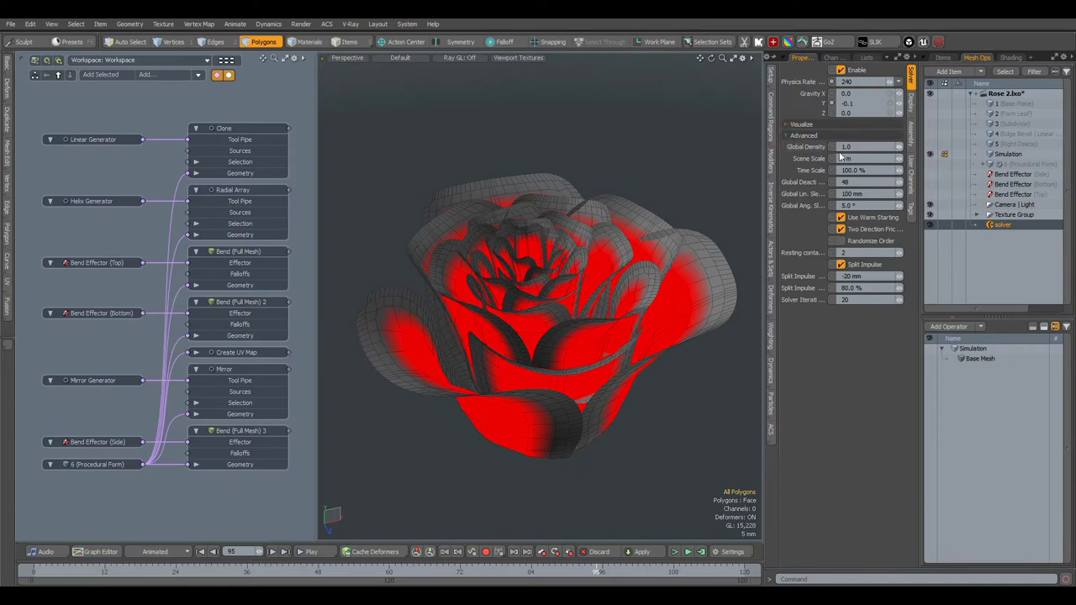
- Assign Weight Rose as the Simulation mesh's soft body goal map with goal matching at 100%
{"action": "left_click", "coordinate": [1009, 154]}
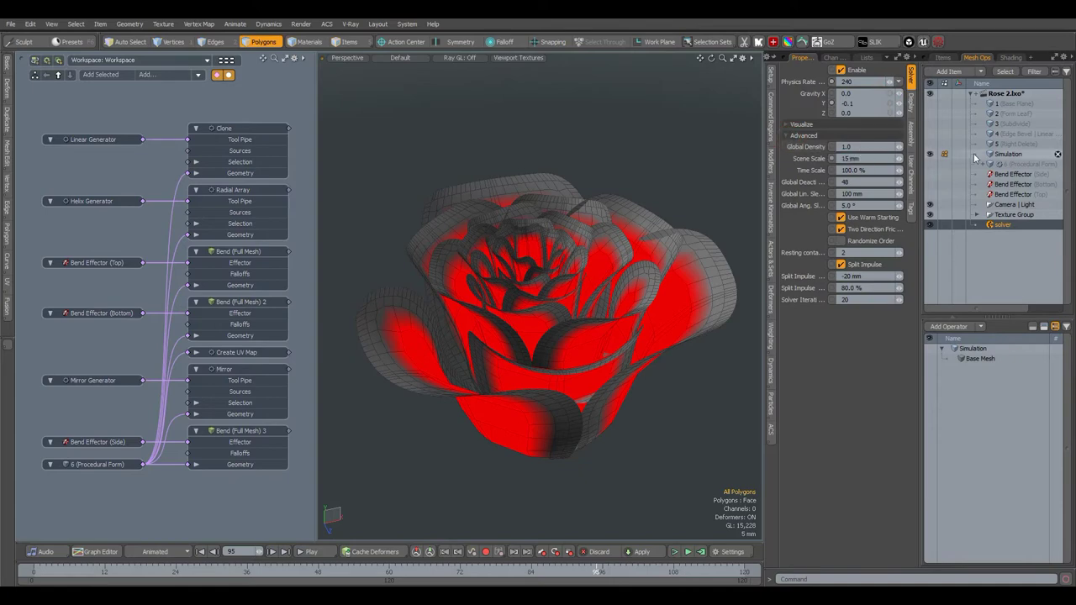
{"action": "left_click", "coordinate": [910, 156]}
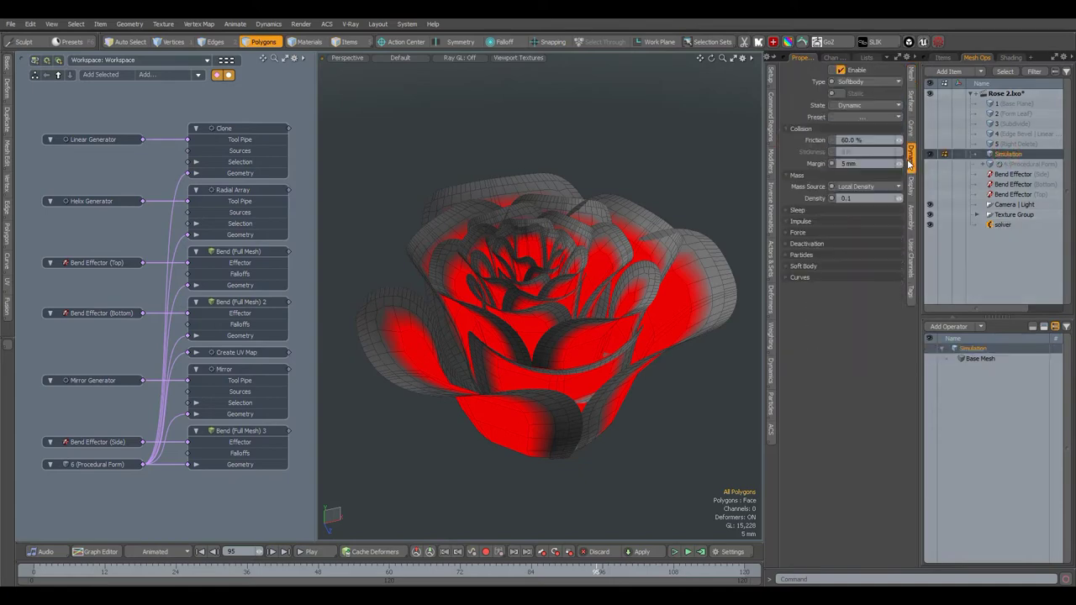
{"action": "left_click", "coordinate": [804, 266]}
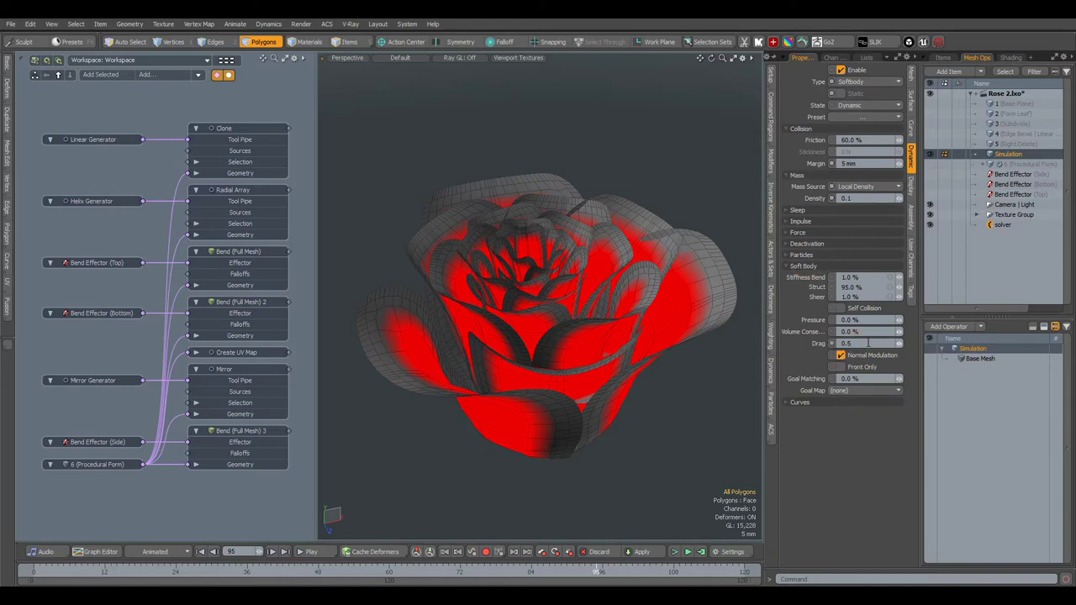
{"action": "left_click", "coordinate": [872, 389]}
{"action": "left_click", "coordinate": [870, 398]}
- Turn off the Weight Rose map shading on the Simulation mesh and return to its soft body properties
{"action": "left_click", "coordinate": [866, 57]}
{"action": "left_click", "coordinate": [802, 57]}
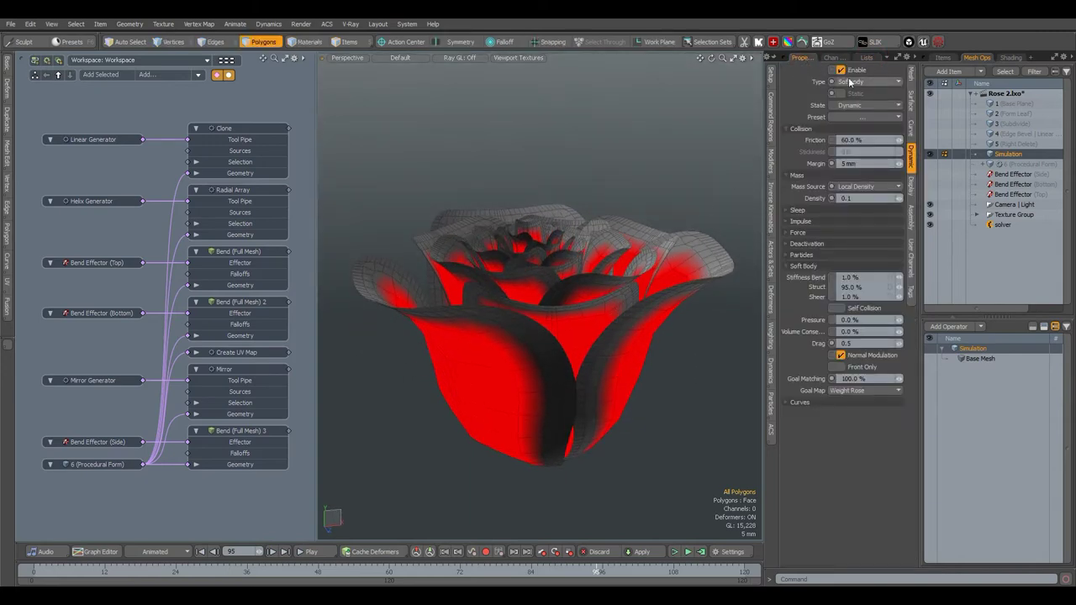
{"action": "left_click", "coordinate": [867, 57]}
{"action": "left_click", "coordinate": [830, 91]}
{"action": "left_click", "coordinate": [802, 57]}
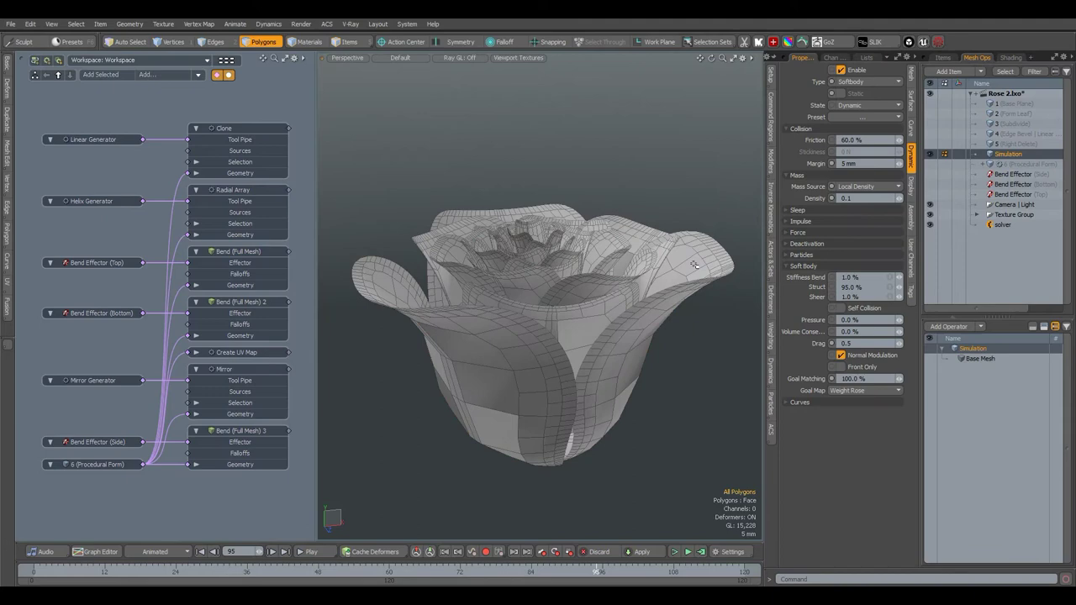
- Preview the rose's soft body simulation live, stop it, and compute the simulation from frame 0 to 120
{"action": "left_click", "coordinate": [687, 552]}
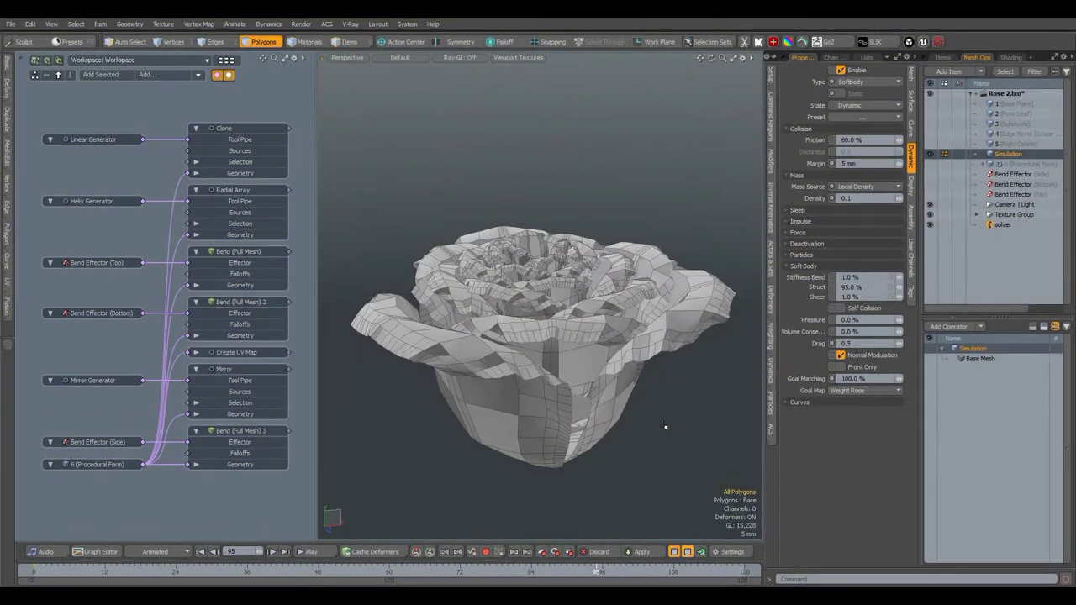
{"action": "left_click", "coordinate": [687, 552]}
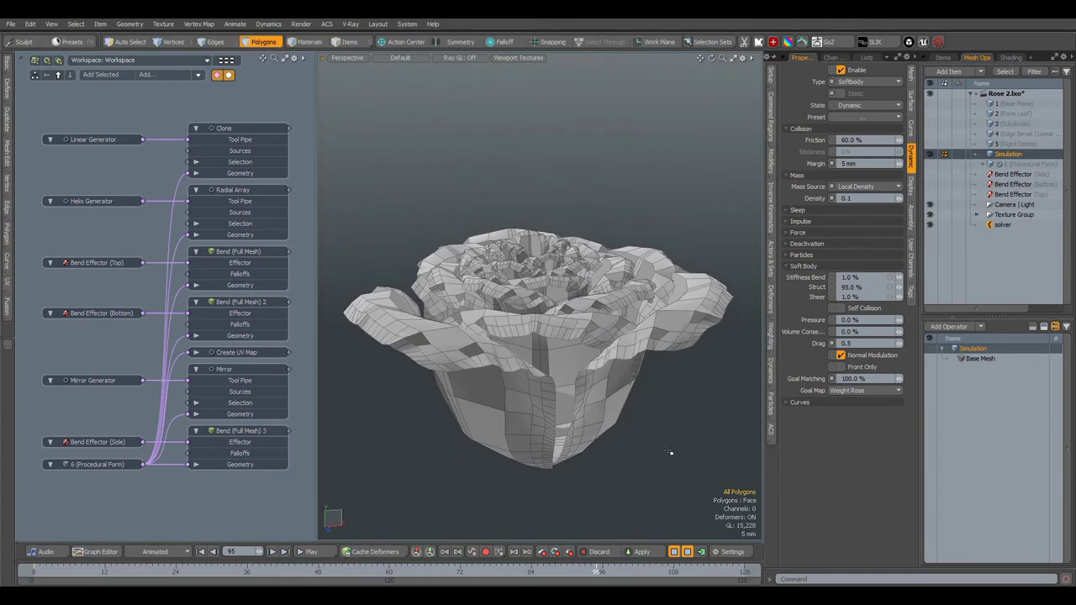
{"action": "left_click", "coordinate": [687, 553]}
{"action": "left_click", "coordinate": [702, 554]}
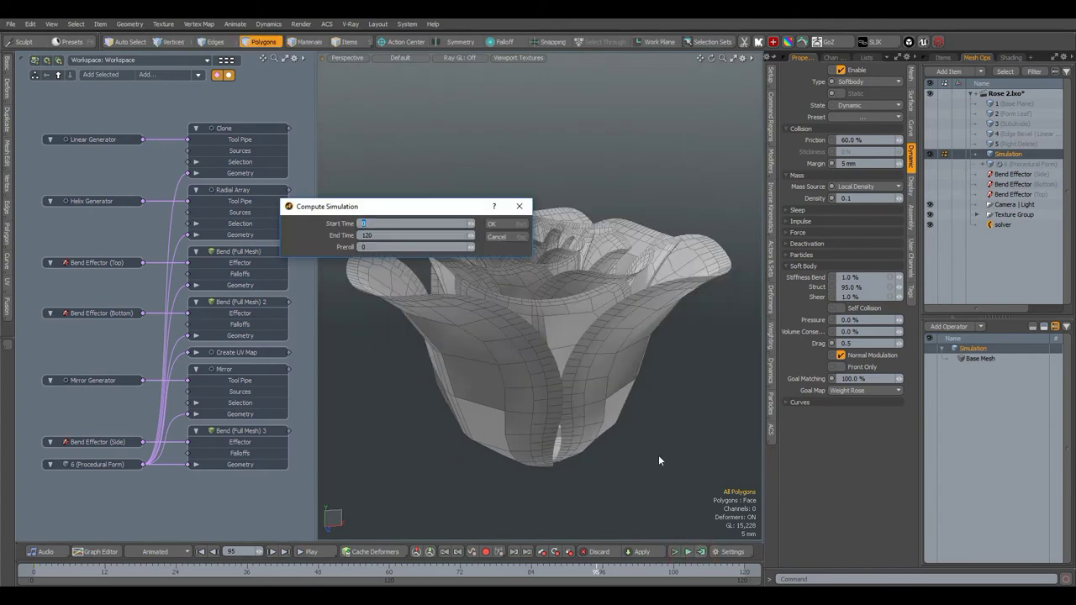
{"action": "left_click", "coordinate": [507, 232]}
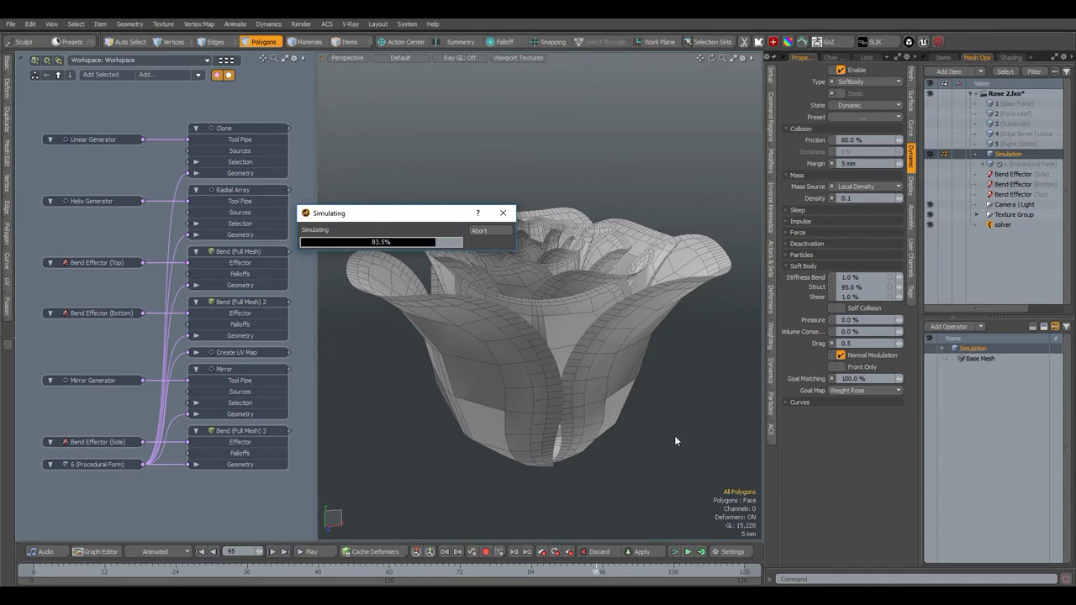
- Select all polygons of the simulated rose, copy them and clear the selection
{"action": "middle_click_drag", "start_coordinate": [761, 173], "coordinate": [319, 523]}
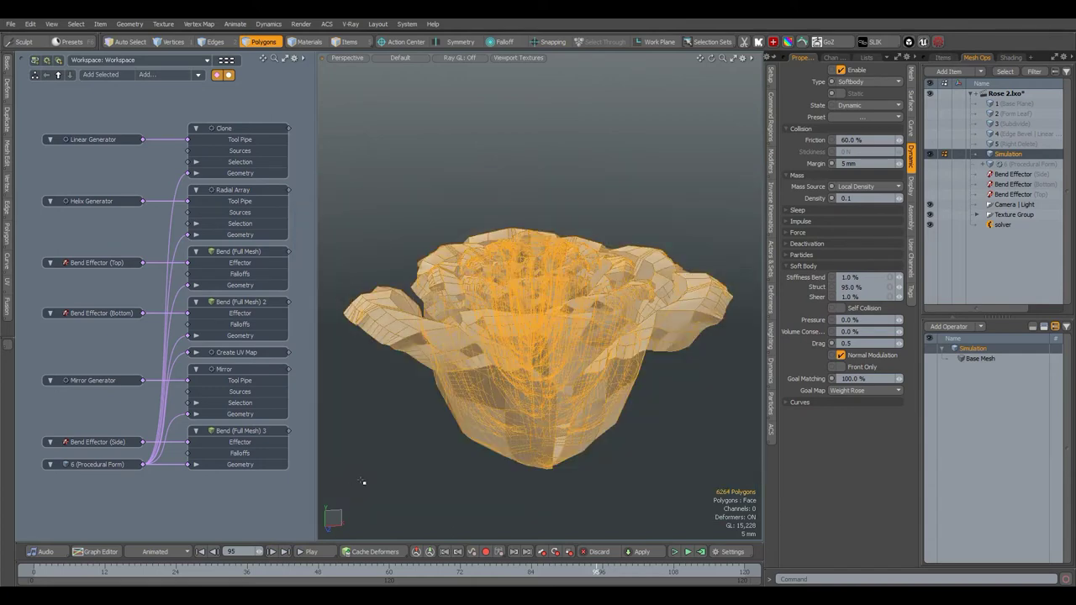
{"action": "left_click", "coordinate": [31, 24]}
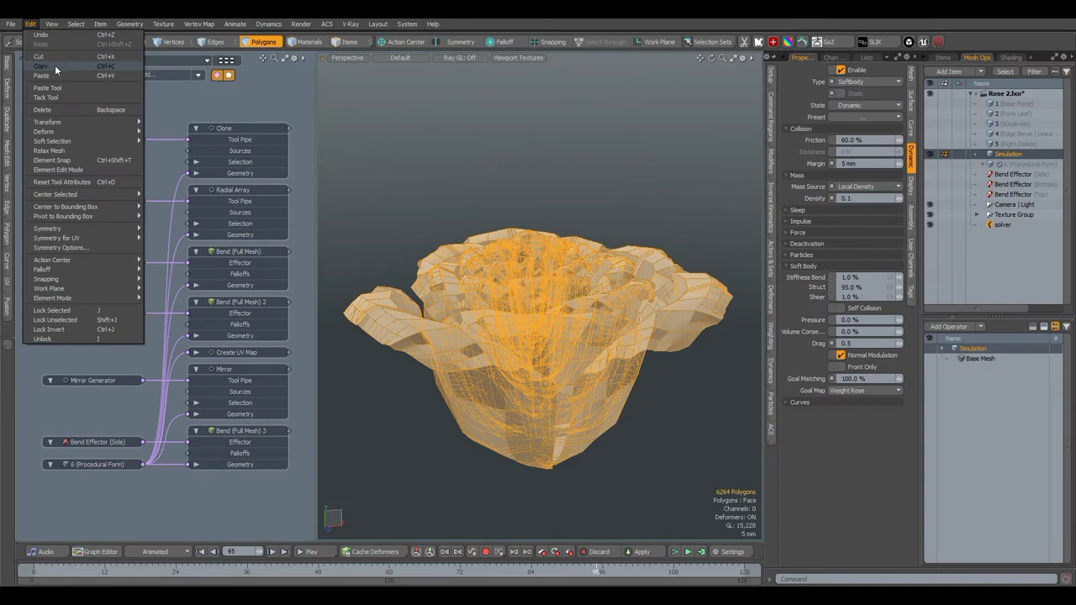
{"action": "left_click", "coordinate": [57, 65]}
{"action": "left_click", "coordinate": [362, 222]}
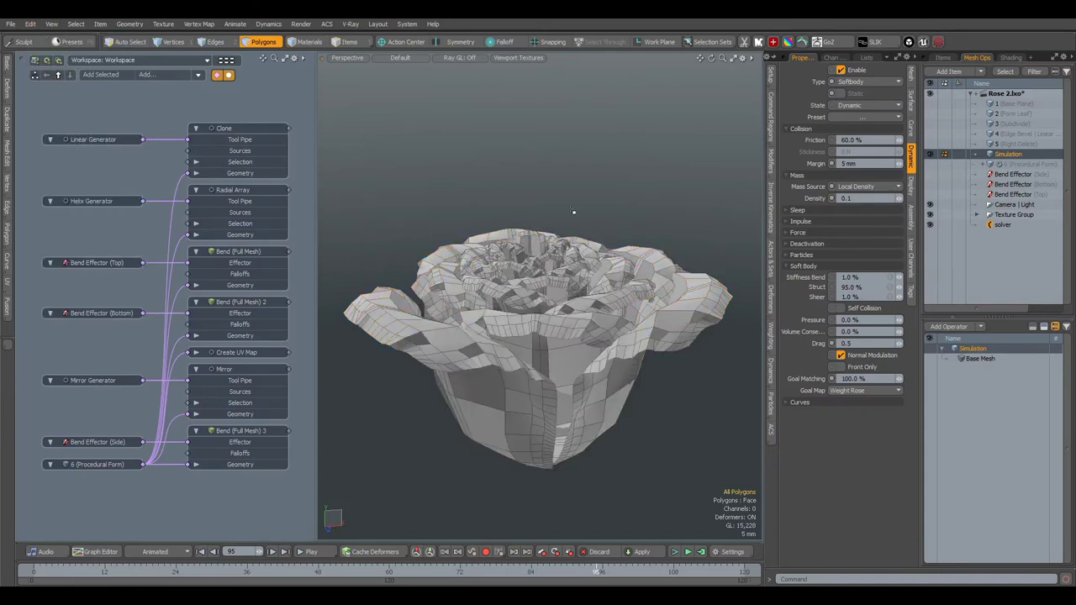
- Create a new mesh item, paste the copied rose polygons into it, and hide the Simulation mesh
{"action": "key", "text": "n"}
{"action": "key", "text": "ctrl+v"}
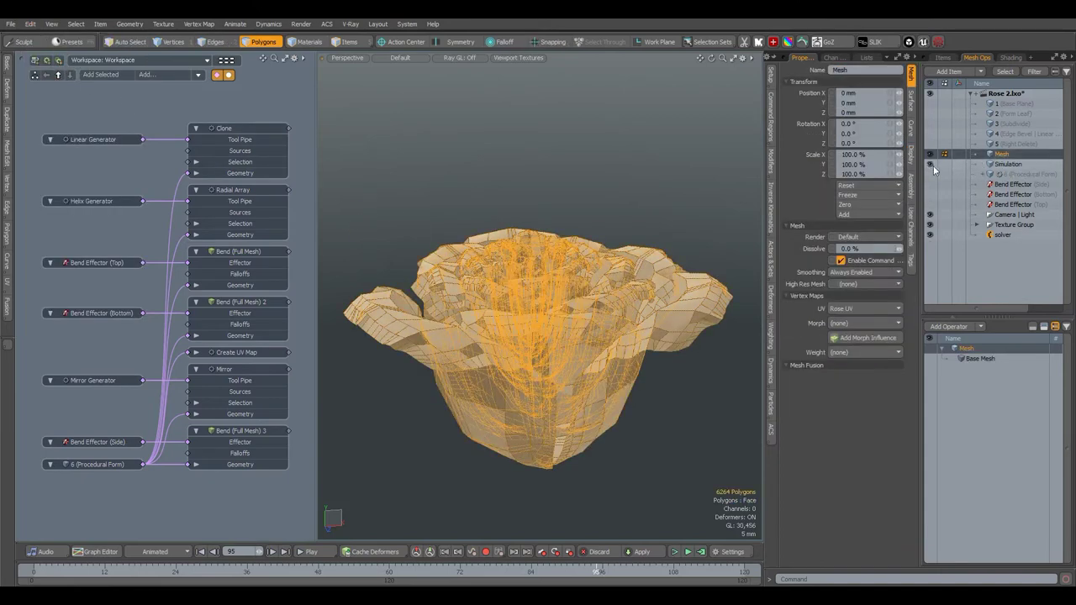
{"action": "left_click", "coordinate": [930, 166]}
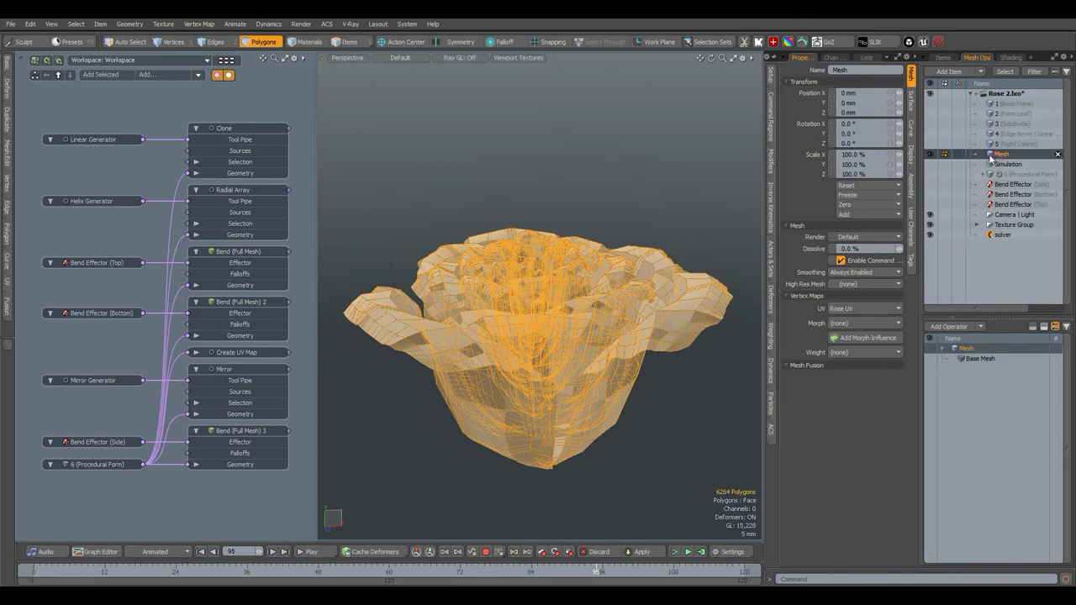
- Bring the new mesh into the schematic and connect a Thicken operator to it
{"action": "left_click_drag", "start_coordinate": [58, 517], "coordinate": [58, 517]}
{"action": "left_click_drag", "start_coordinate": [180, 483], "coordinate": [187, 377], "text": "alt"}
{"action": "left_click_drag", "start_coordinate": [139, 417], "coordinate": [127, 450]}
{"action": "left_click", "coordinate": [359, 435]}
{"action": "left_click", "coordinate": [172, 74]}
{"action": "type", "text": "thi"}
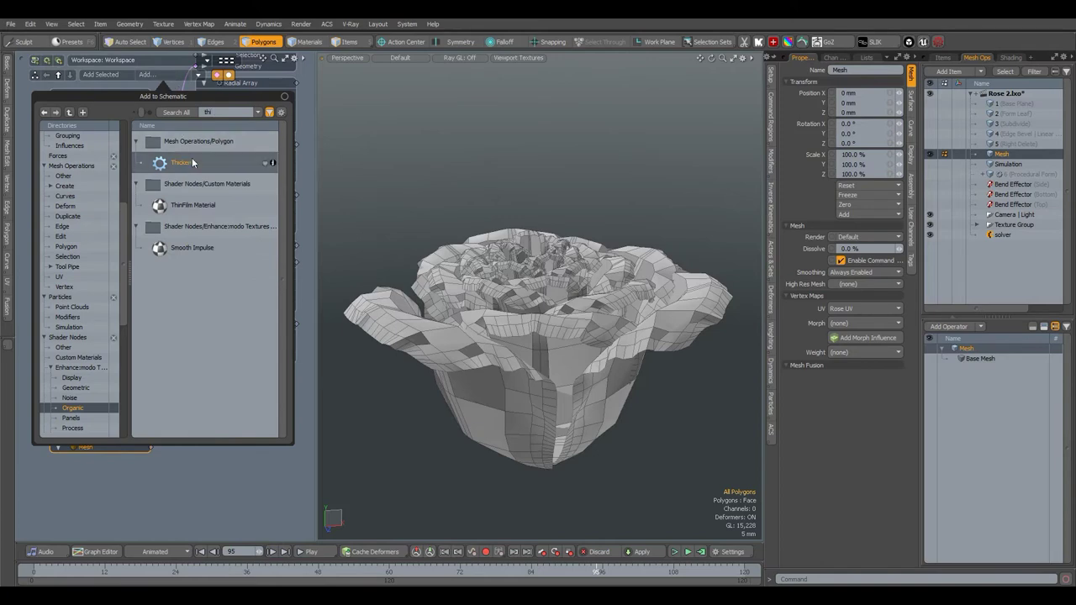
{"action": "left_click_drag", "start_coordinate": [193, 163], "coordinate": [220, 447]}
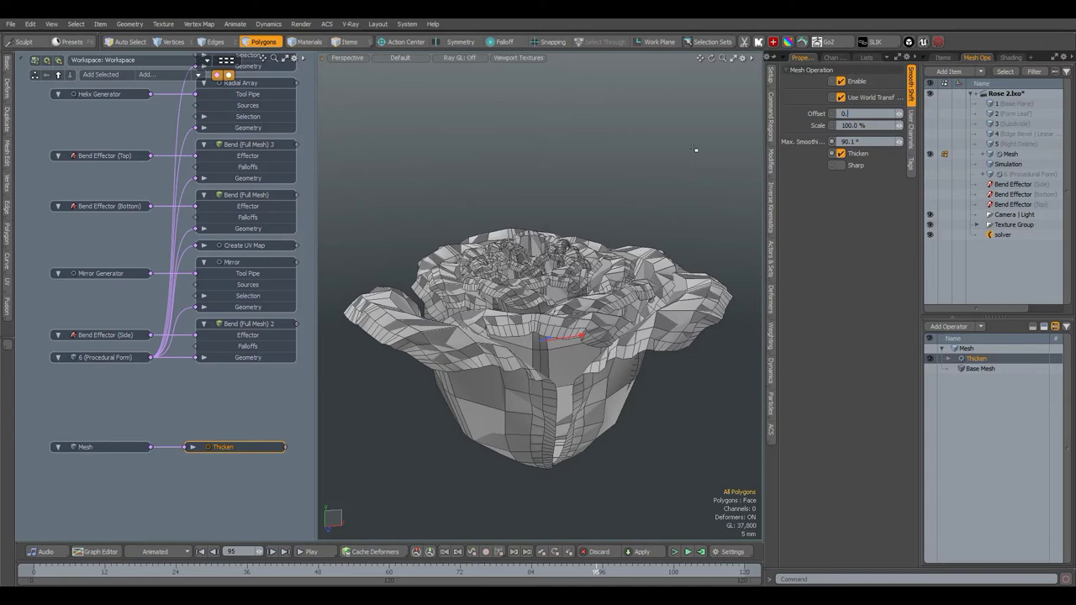
- Set the Thicken operator's offset to 0.2 mm after trying 1 mm, and its maximum smoothing angle to 179°
{"action": "type", "text": "0.2"}
{"action": "key", "text": "Return"}
{"action": "scroll", "coordinate": [553, 346], "scroll_direction": "up", "scroll_amount": 5}
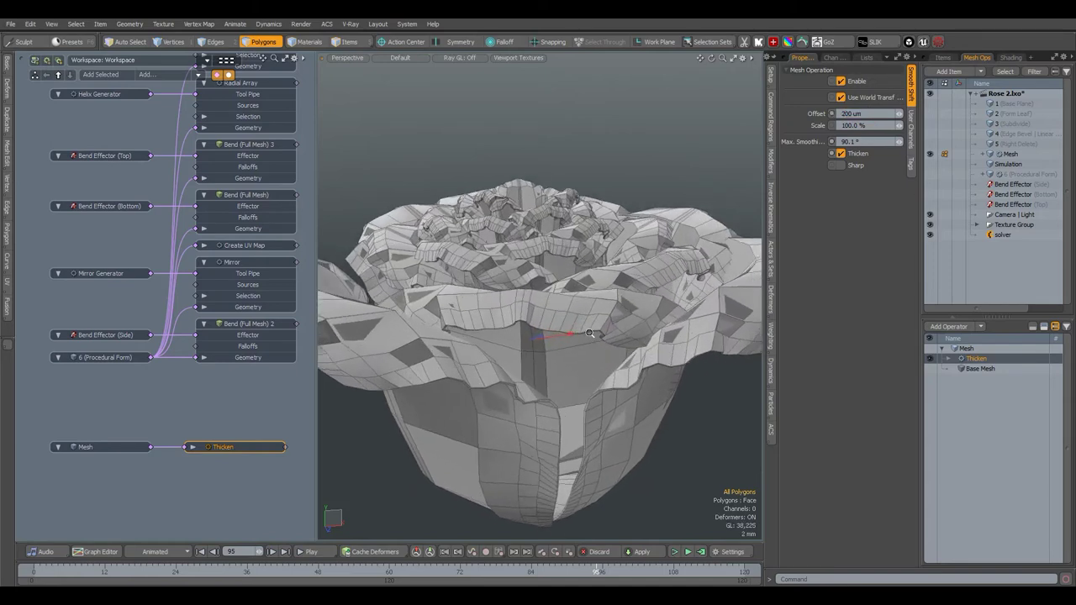
{"action": "type", "text": "1"}
{"action": "key", "text": "Return"}
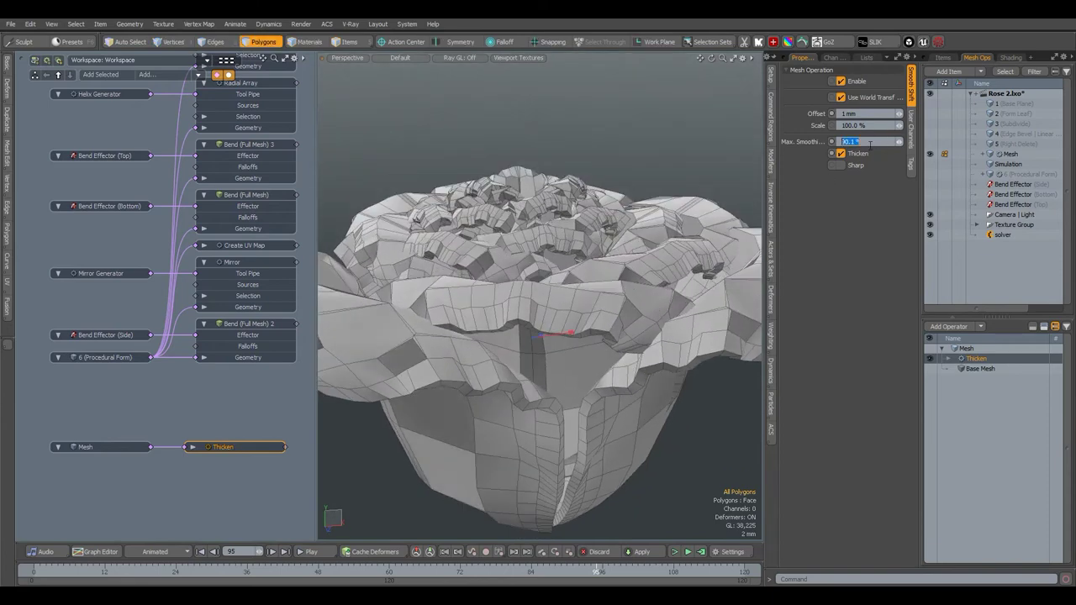
{"action": "left_click_drag", "start_coordinate": [867, 114], "coordinate": [819, 120]}
{"action": "type", "text": "0.2"}
{"action": "key", "text": "Return"}
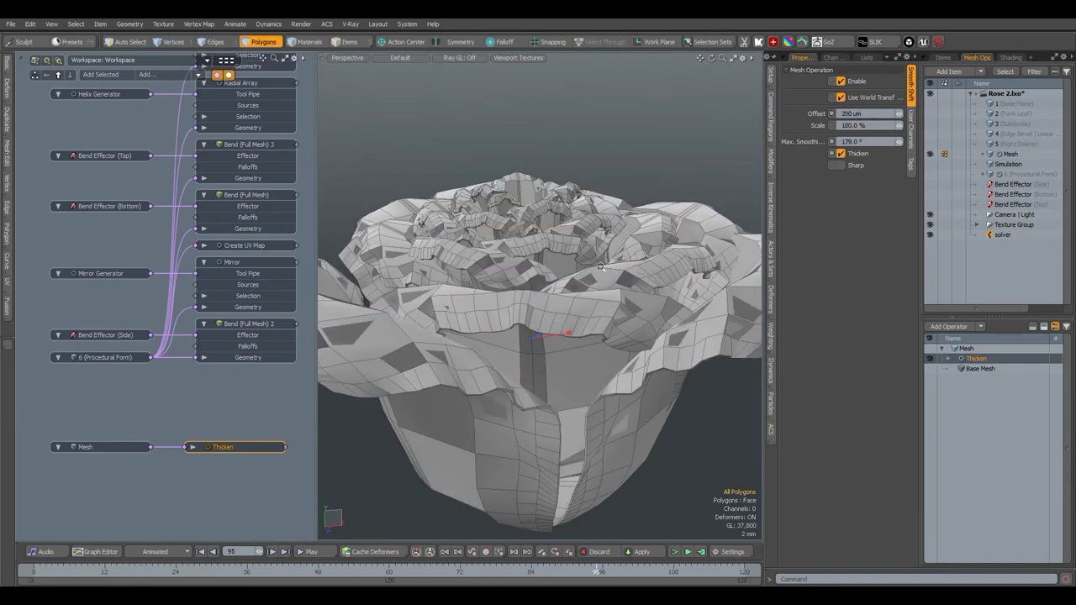
{"action": "scroll", "coordinate": [601, 267], "scroll_direction": "down", "scroll_amount": 3}
- Add a Set Polygon Type operator to the new mesh and set its polygon type to Catmull-Clark
{"action": "left_click", "coordinate": [104, 448]}
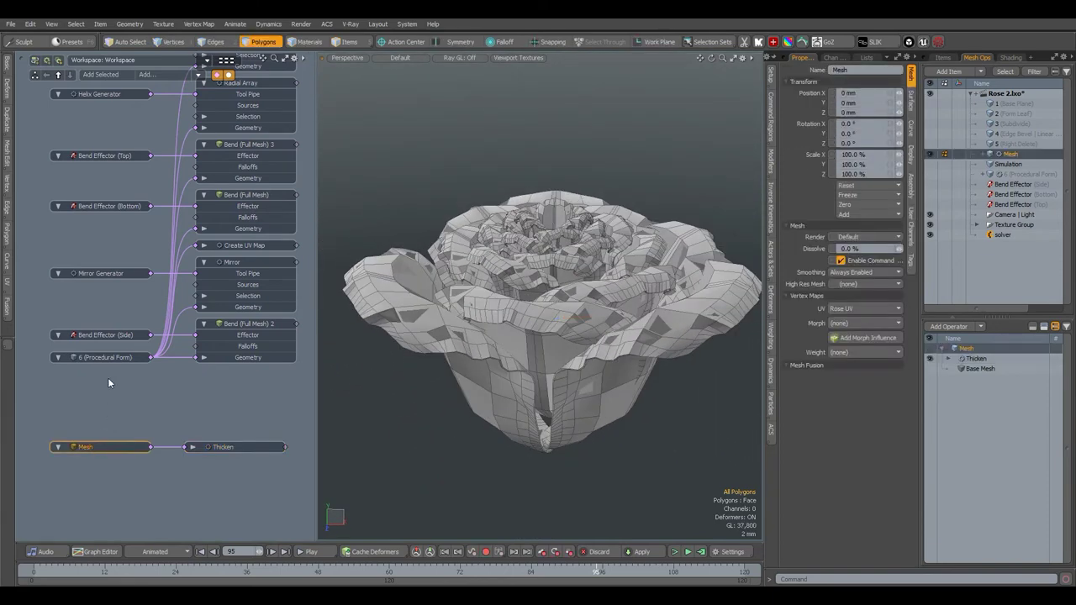
{"action": "left_click", "coordinate": [156, 78]}
{"action": "type", "text": "set pol"}
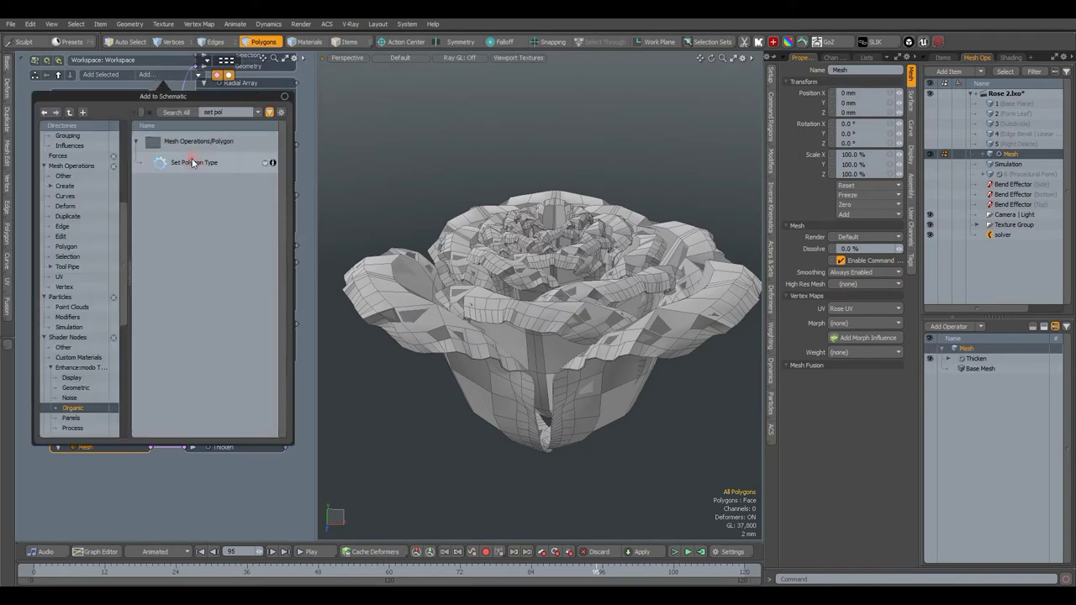
{"action": "double_click", "coordinate": [192, 163]}
{"action": "left_click_drag", "start_coordinate": [220, 404], "coordinate": [219, 436]}
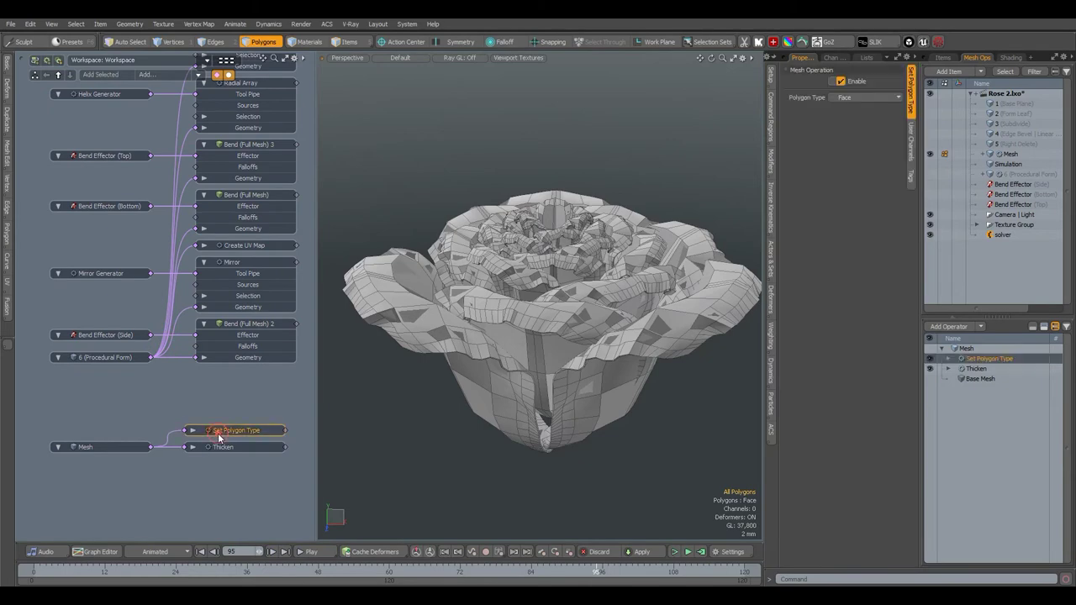
{"action": "left_click", "coordinate": [866, 98]}
{"action": "left_click", "coordinate": [865, 111]}
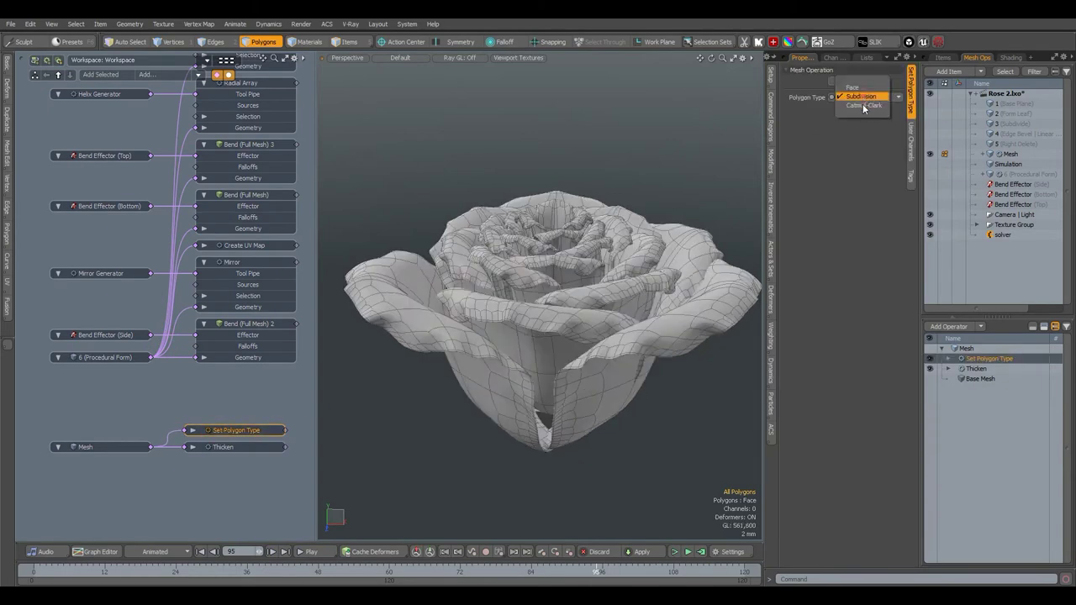
{"action": "left_click_drag", "start_coordinate": [701, 233], "coordinate": [605, 295], "text": "alt"}
{"action": "scroll", "coordinate": [604, 296], "scroll_direction": "up", "scroll_amount": 1}
- Rename the new mesh item as Rose
{"action": "double_click", "coordinate": [1010, 154]}
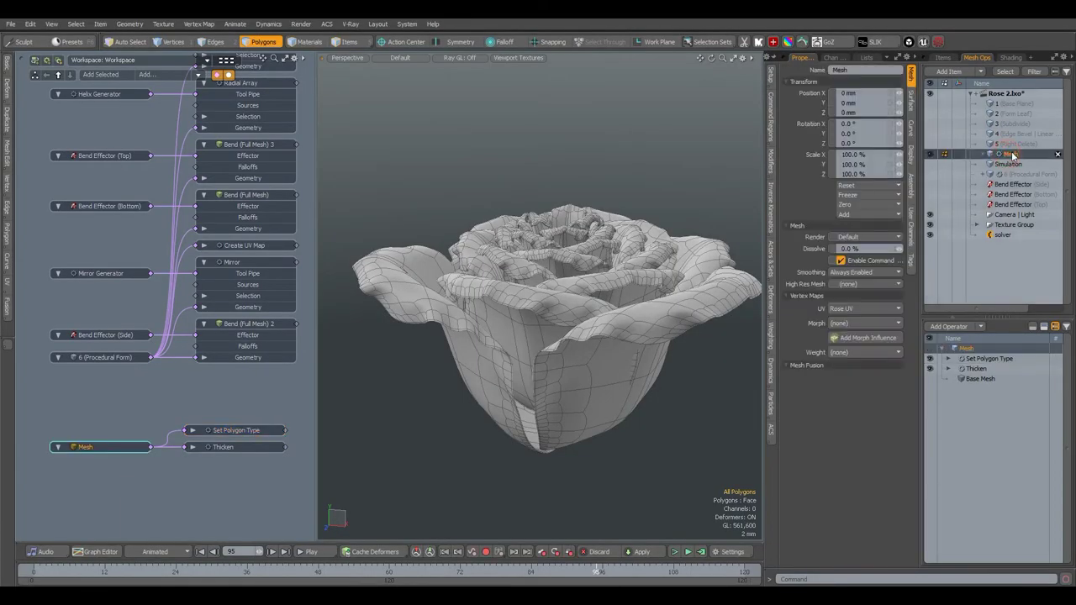
{"action": "key", "text": "Return"}
{"action": "double_click", "coordinate": [1011, 155]}
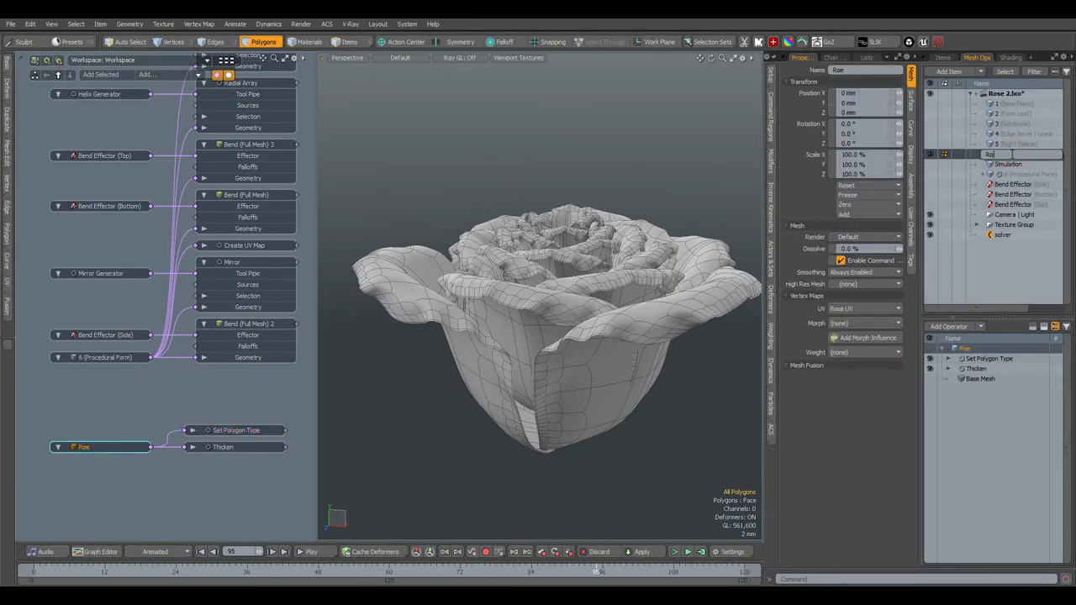
{"action": "type", "text": "Rose"}
{"action": "key", "text": "Return"}
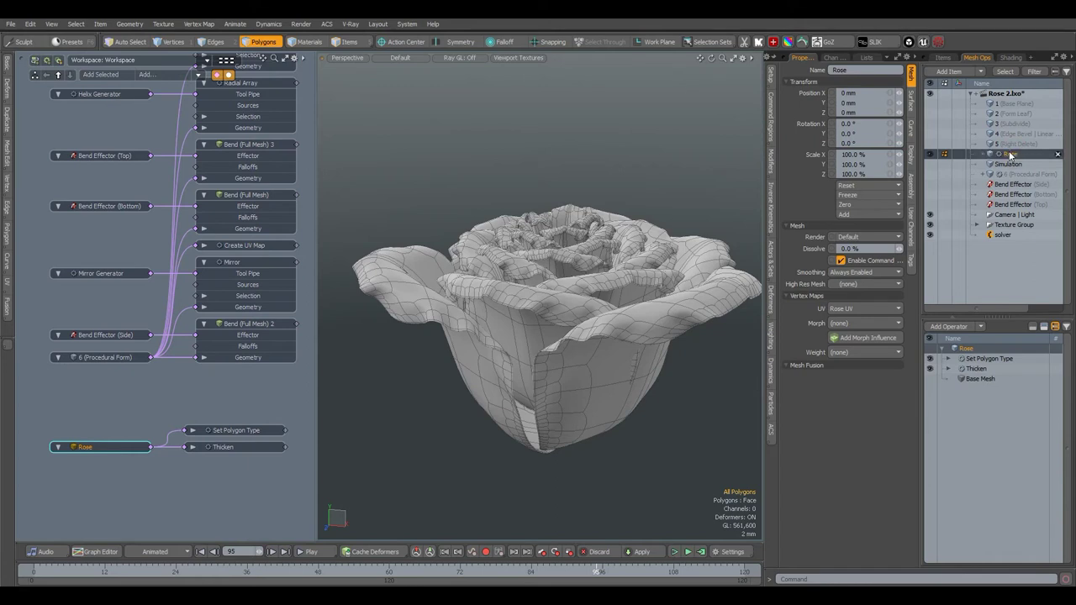
- Assign the Rose material group to the Rose mesh item with its polygon tag set to (all)
{"action": "left_click", "coordinate": [1012, 58]}
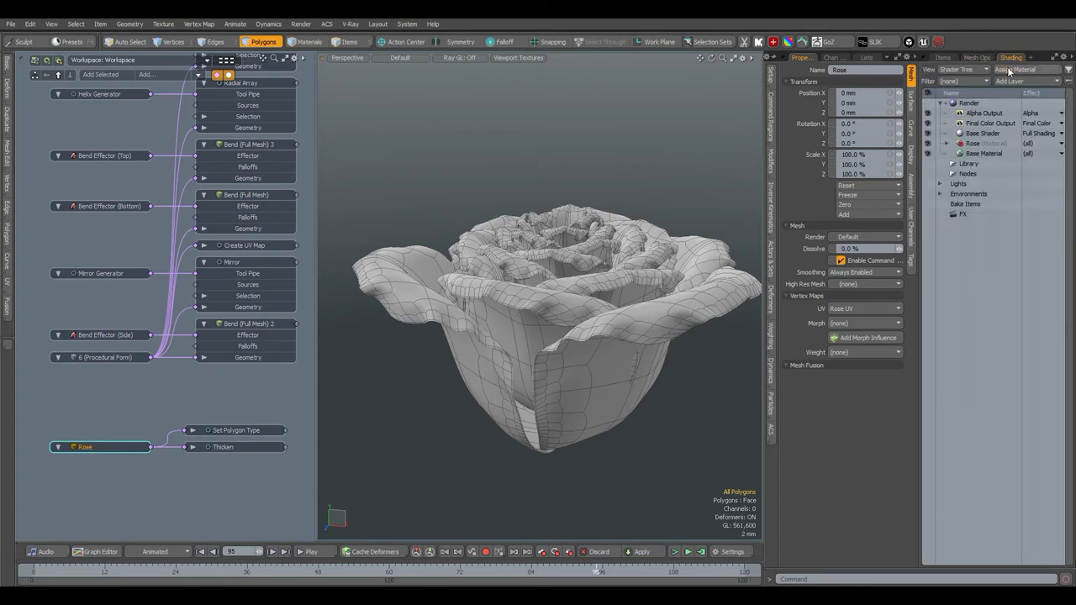
{"action": "left_click", "coordinate": [945, 144]}
{"action": "left_click", "coordinate": [971, 146]}
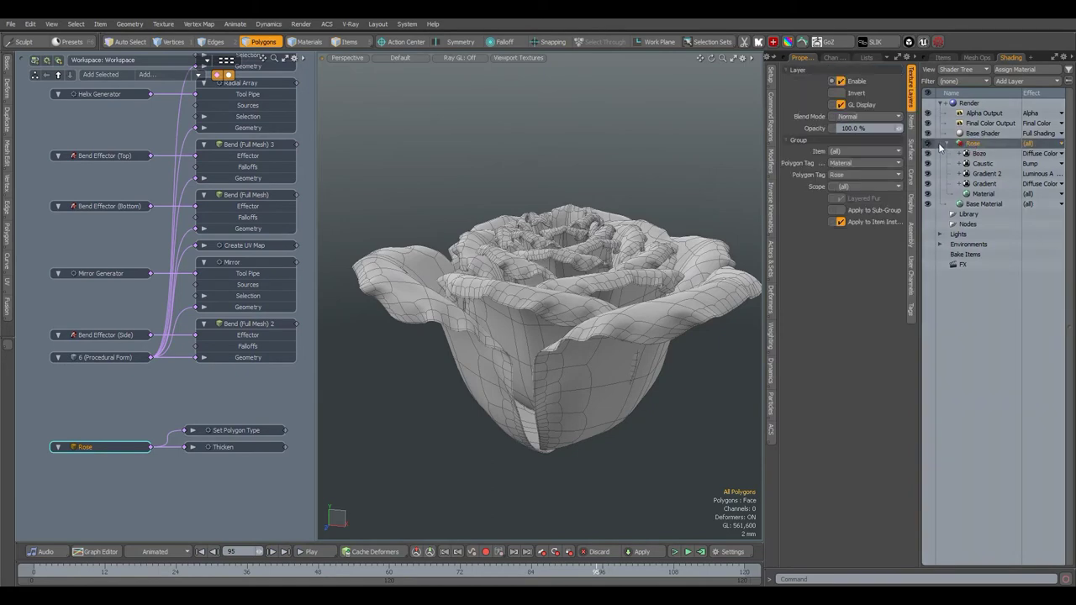
{"action": "left_click", "coordinate": [878, 153]}
{"action": "left_click", "coordinate": [851, 244]}
{"action": "left_click", "coordinate": [851, 175]}
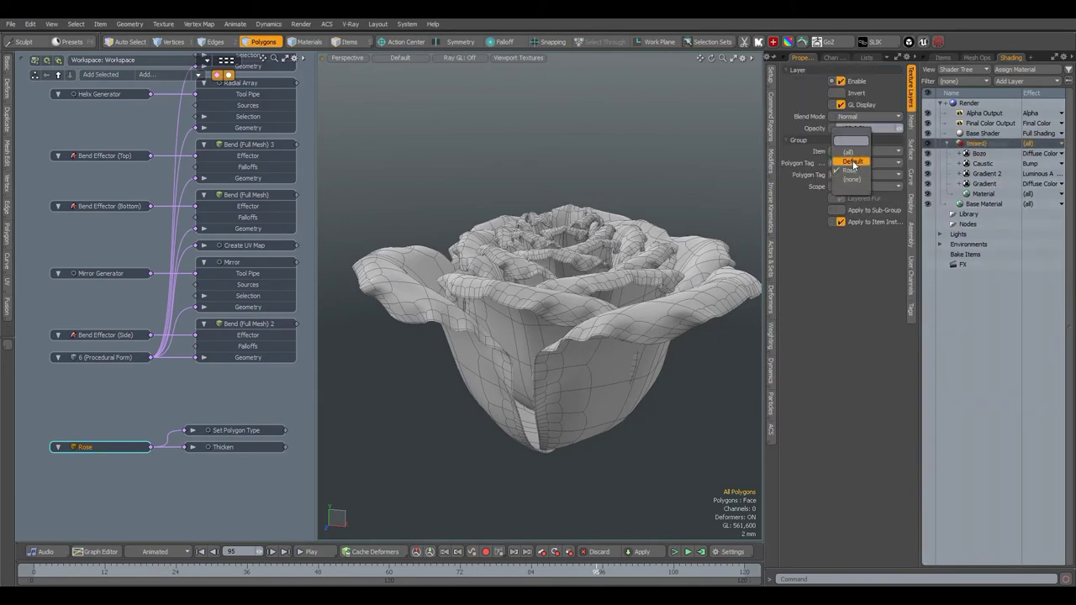
{"action": "left_click", "coordinate": [853, 153]}
- Check the shaded rose in an enlarged render preview and close the preview
{"action": "key", "text": "F8"}
{"action": "left_click_drag", "start_coordinate": [689, 147], "coordinate": [627, 76]}
{"action": "left_click", "coordinate": [525, 298]}
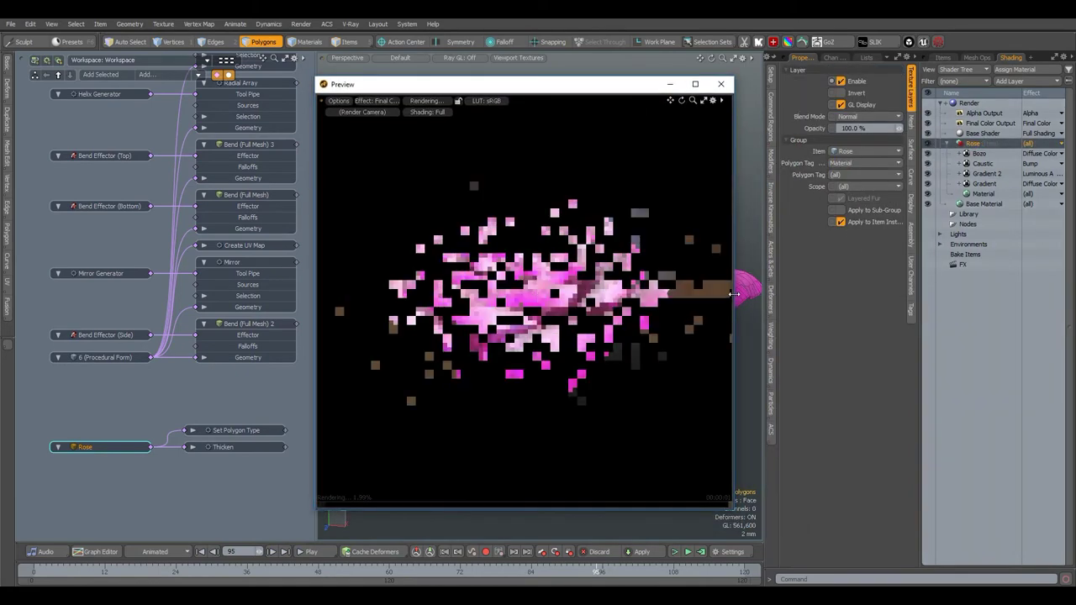
{"action": "left_click_drag", "start_coordinate": [734, 290], "coordinate": [833, 290]}
{"action": "left_click_drag", "start_coordinate": [717, 87], "coordinate": [644, 85]}
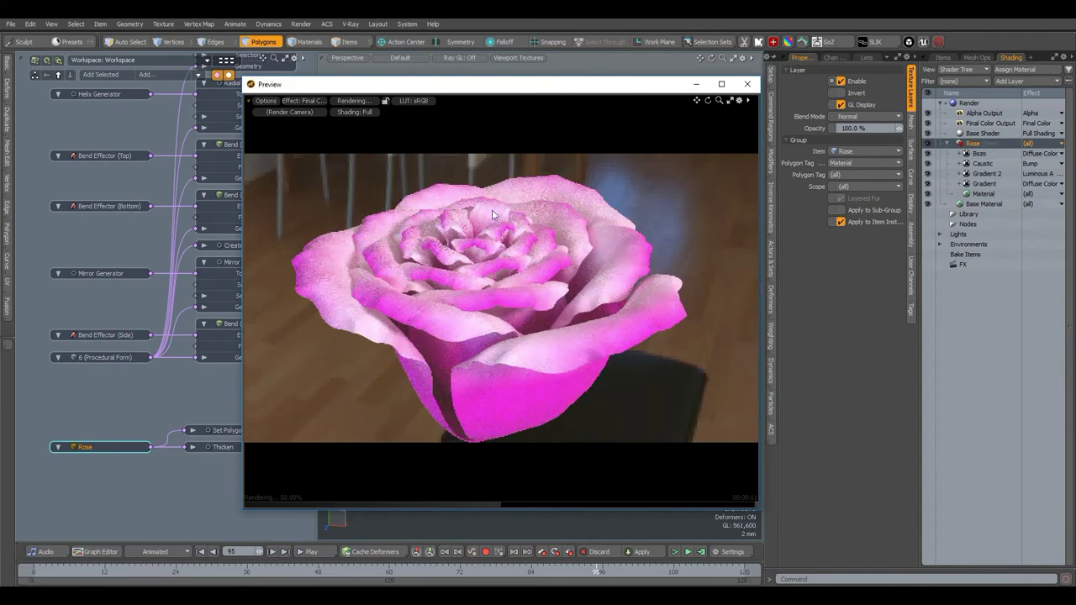
{"action": "left_click", "coordinate": [748, 84]}
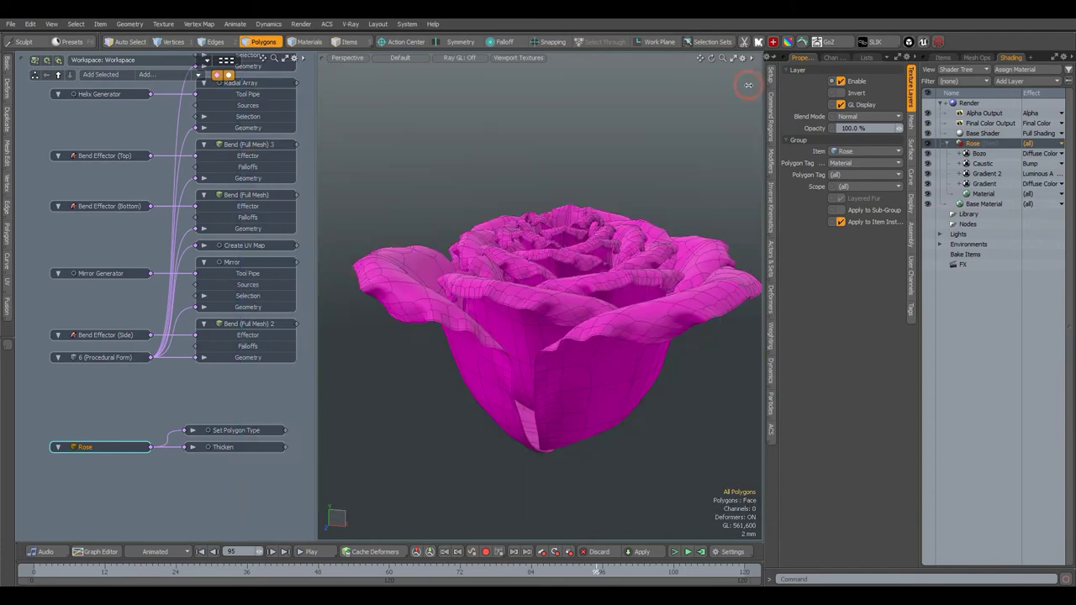
- Disconnect the Set Polygon Type and Thicken operators from the Rose mesh and select its geometry boundary edges
{"action": "left_click", "coordinate": [169, 439]}
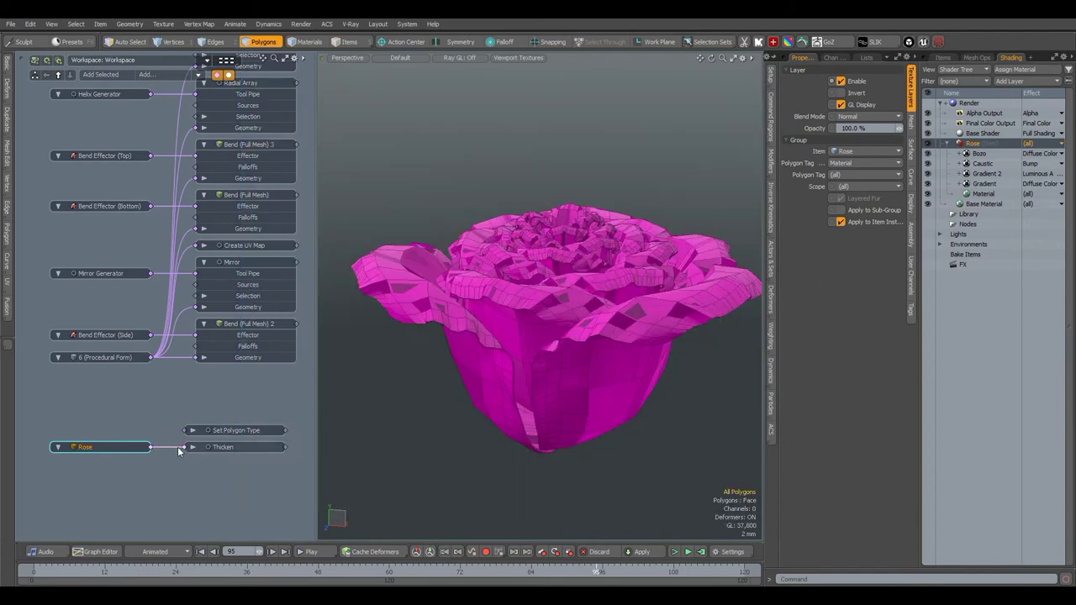
{"action": "left_click", "coordinate": [178, 447]}
{"action": "left_click", "coordinate": [866, 57]}
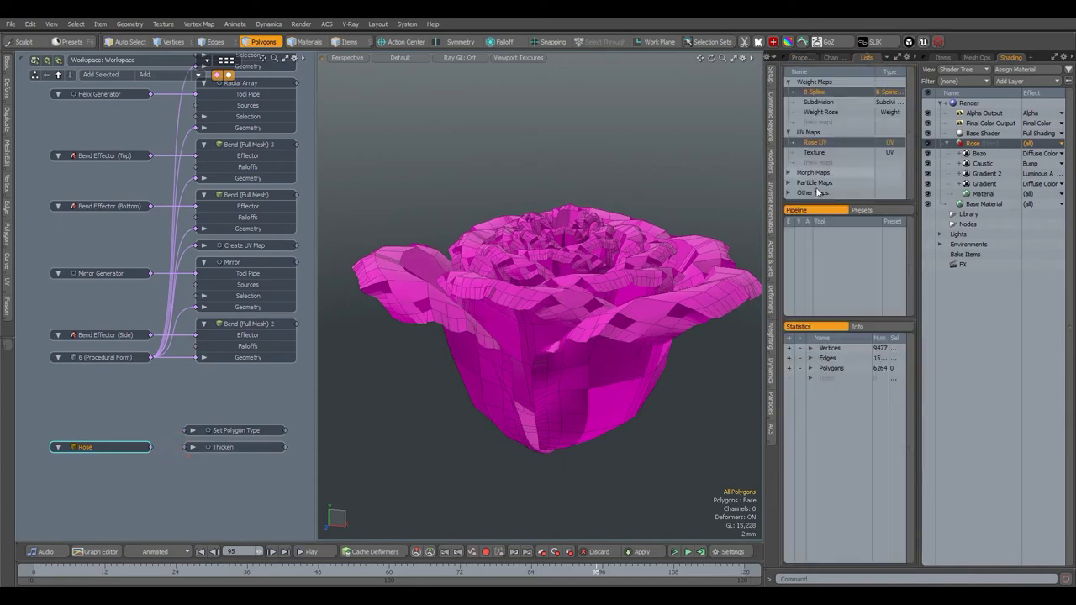
{"action": "left_click", "coordinate": [811, 358]}
{"action": "left_click", "coordinate": [817, 379]}
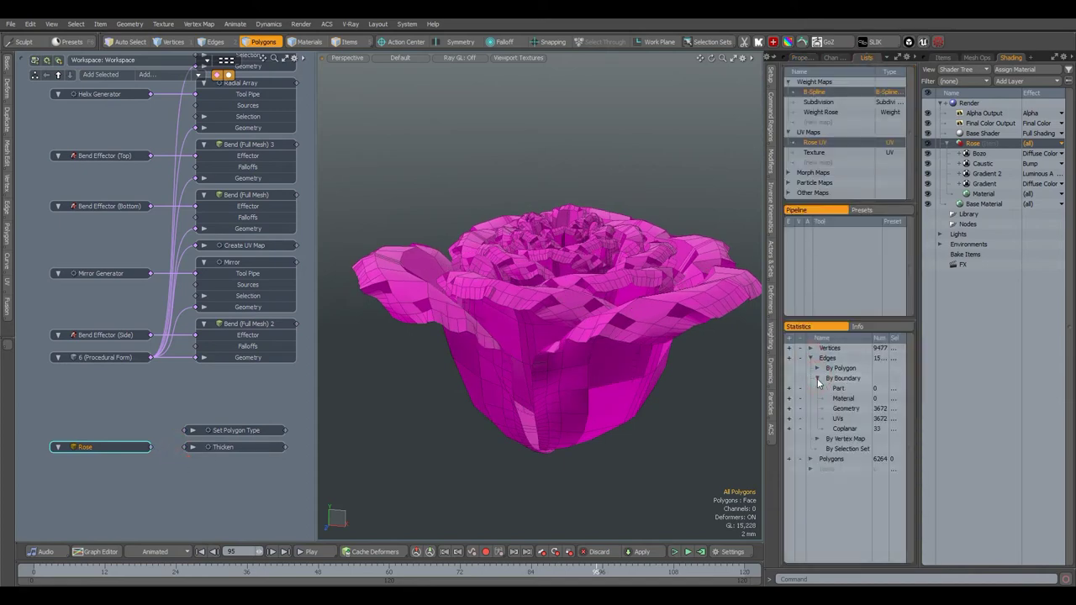
{"action": "left_click", "coordinate": [789, 409]}
- Expand the edge selection and deselect the geometry boundary edges, keeping only the edges that run inward from the petal rims
{"action": "left_click_drag", "start_coordinate": [638, 366], "coordinate": [646, 387], "text": "alt"}
{"action": "key", "text": "shift+Up"}
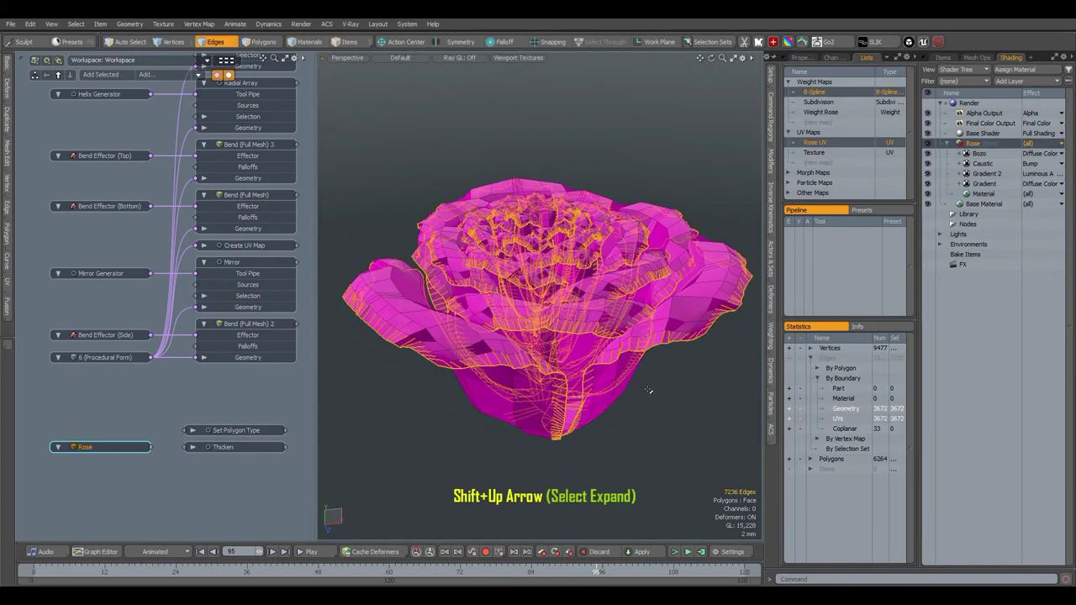
{"action": "left_click", "coordinate": [799, 409]}
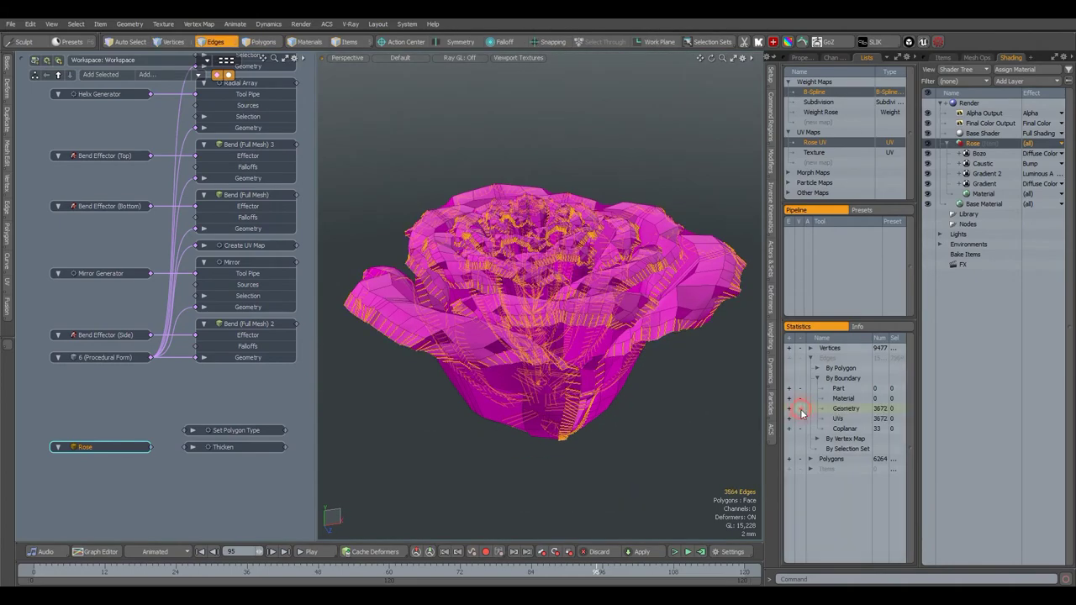
{"action": "scroll", "coordinate": [606, 391], "scroll_direction": "up", "scroll_amount": 3}
{"action": "left_click_drag", "start_coordinate": [606, 391], "coordinate": [548, 348], "text": "alt"}
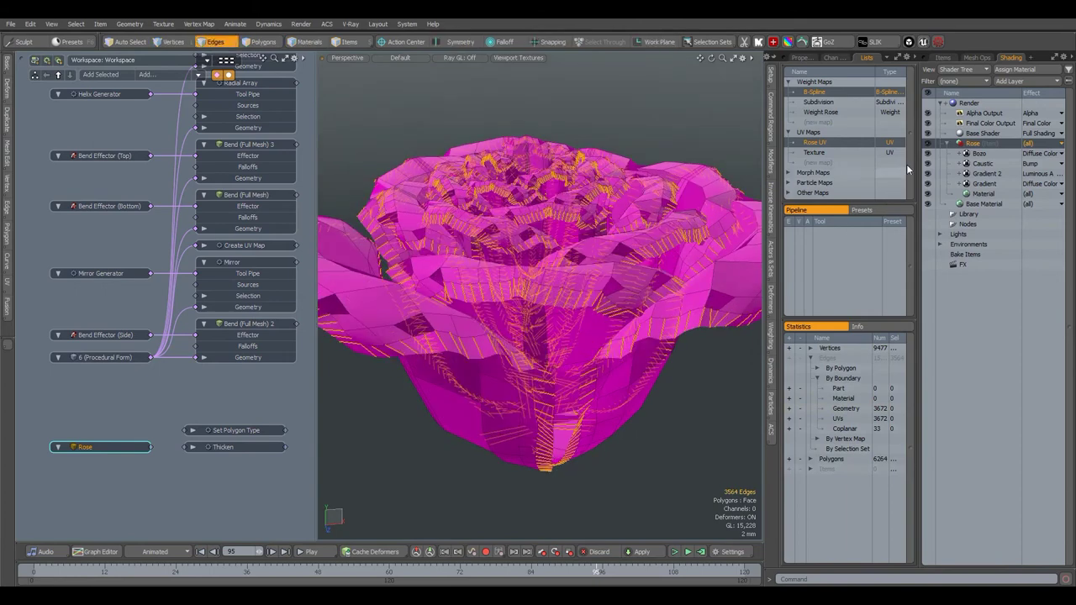
- Hide the Rose material group and activate a Noise falloff with a scale of 0.05%
{"action": "left_click", "coordinate": [927, 144]}
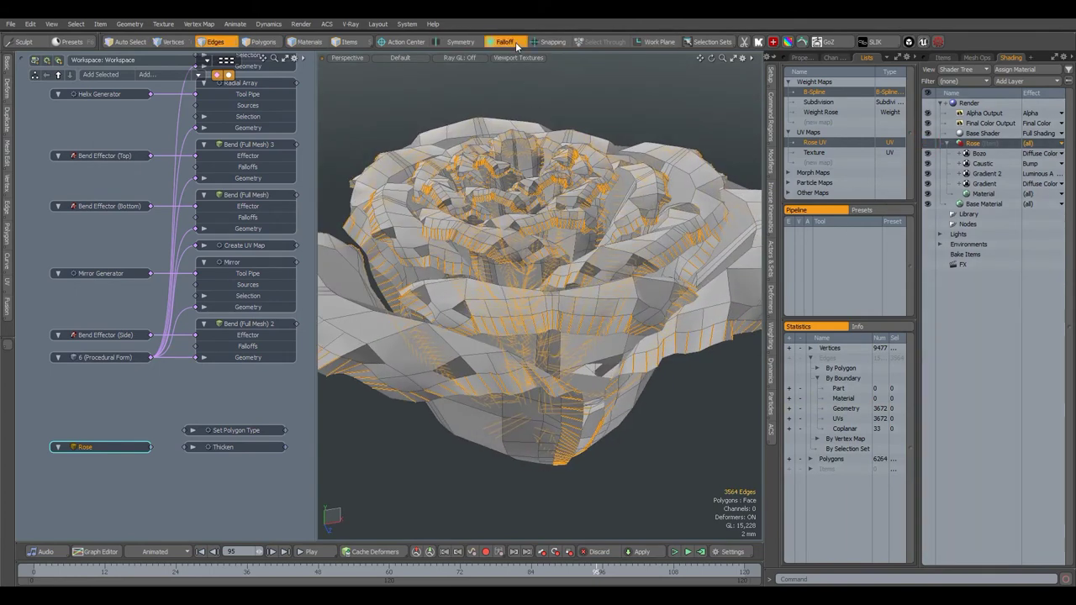
{"action": "left_click", "coordinate": [505, 42]}
{"action": "left_click", "coordinate": [508, 117]}
{"action": "left_click_drag", "start_coordinate": [172, 130], "coordinate": [177, 191]}
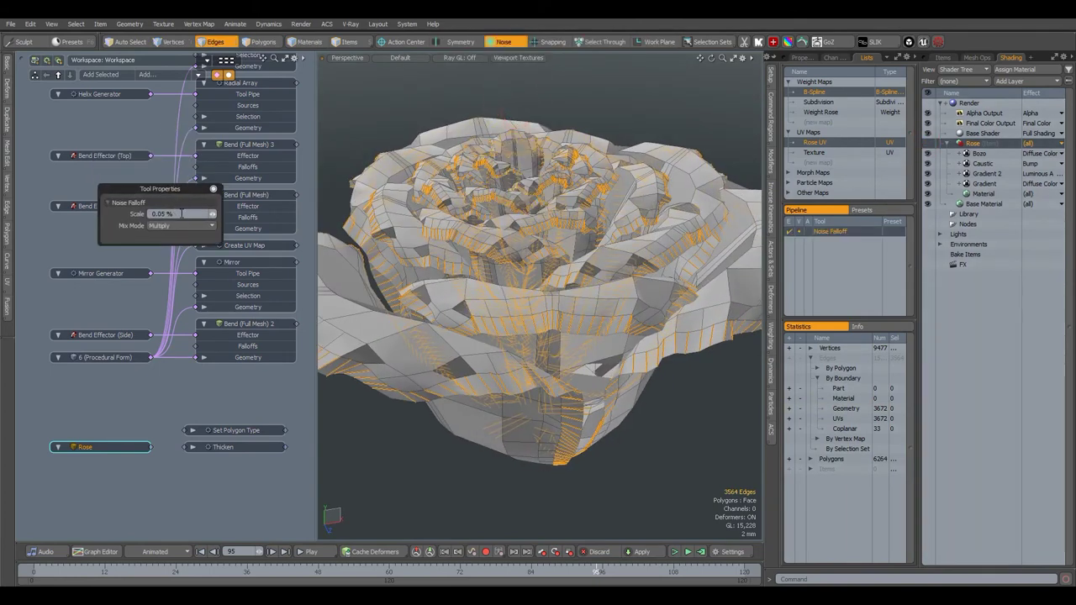
- Bevel the selected petal edges in Inset mode with a value of 400 um and round level 0
{"action": "key", "text": "b"}
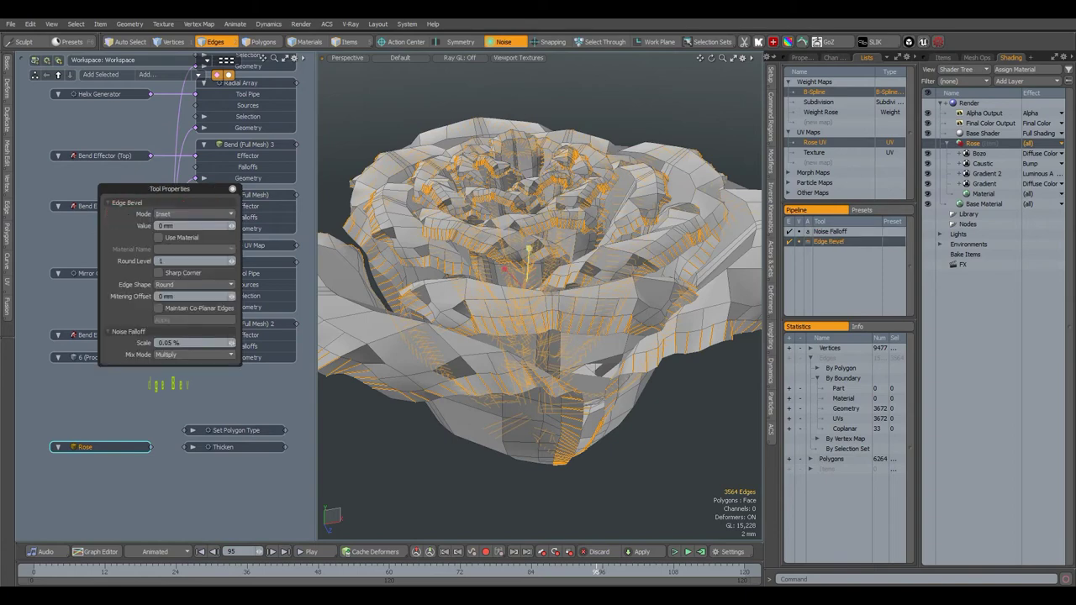
{"action": "left_click_drag", "start_coordinate": [529, 249], "coordinate": [536, 248]}
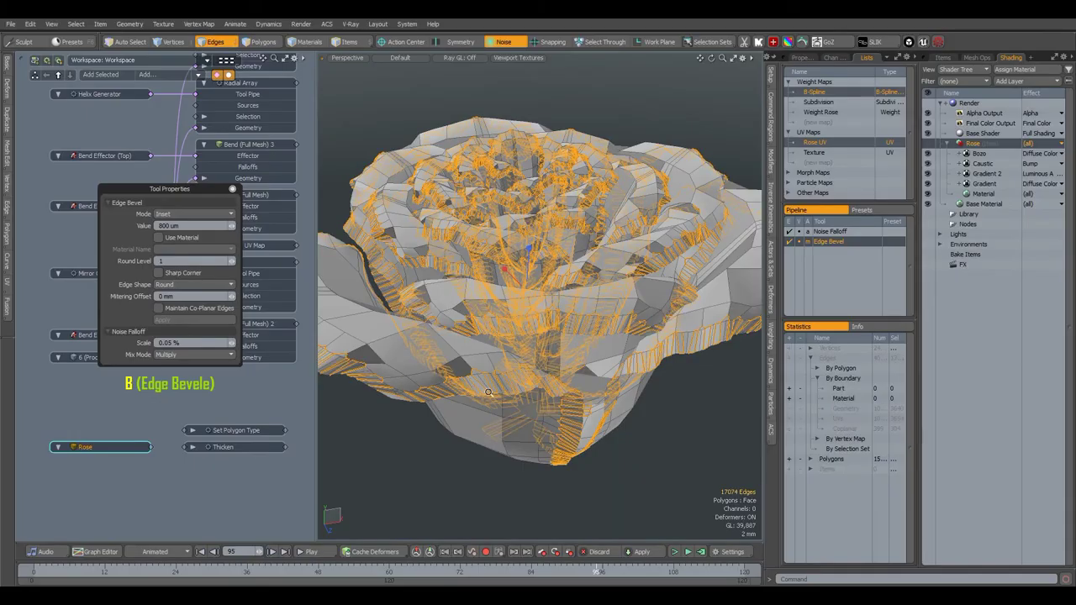
{"action": "left_click_drag", "start_coordinate": [513, 378], "coordinate": [559, 377], "text": "ctrl+alt"}
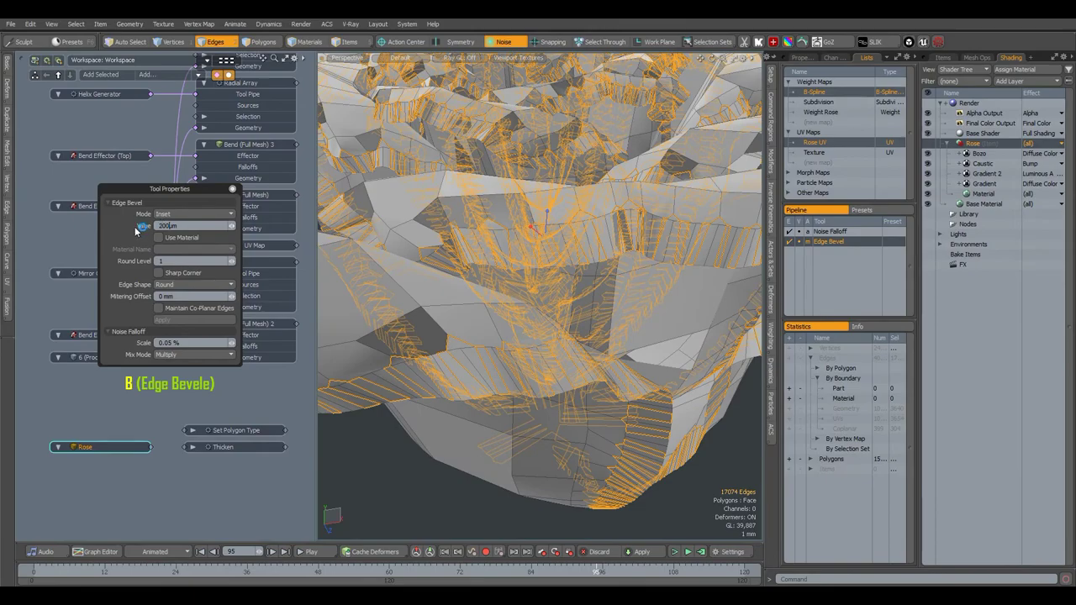
{"action": "type", "text": "200um"}
{"action": "key", "text": "Return"}
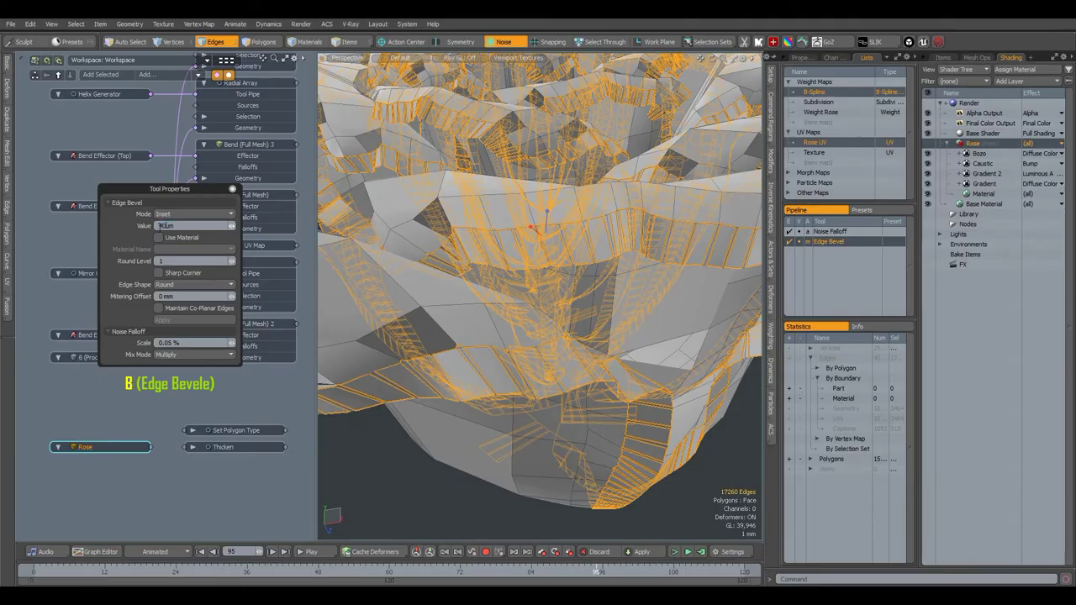
{"action": "key", "text": "Tab"}
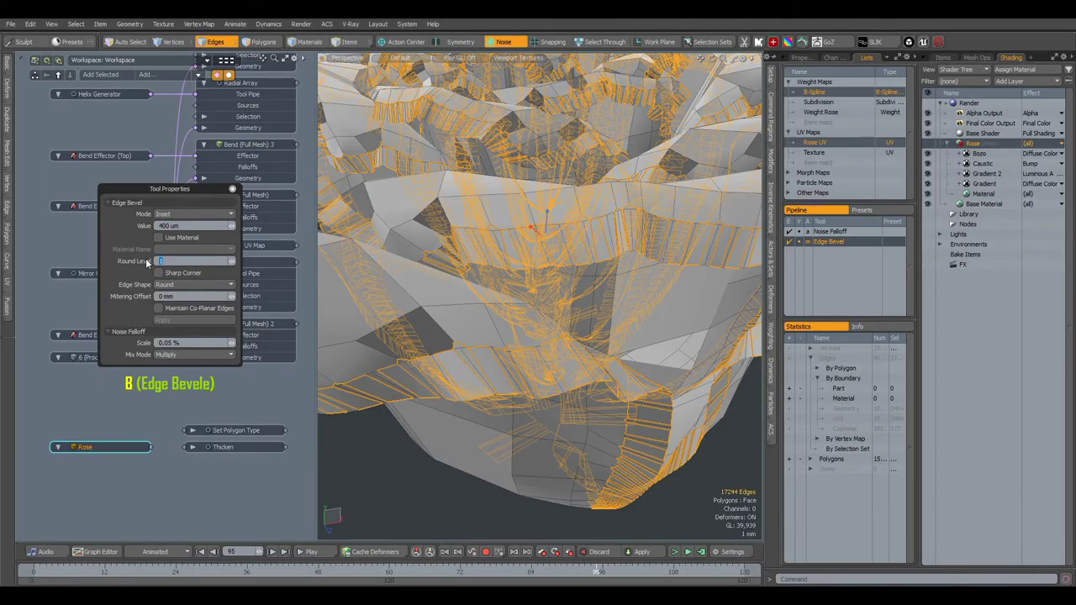
{"action": "type", "text": "0"}
{"action": "key", "text": "Return"}
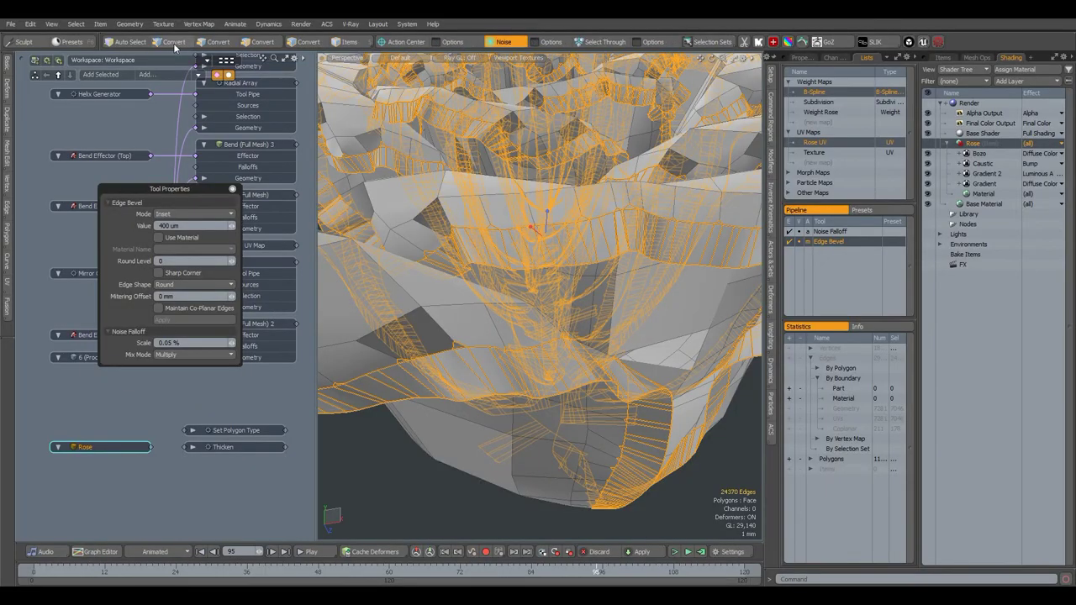
- Convert the beveled edge selection to vertices and scale them slightly through the Noise falloff
{"action": "key", "text": "alt+1"}
{"action": "left_click_drag", "start_coordinate": [588, 336], "coordinate": [512, 308], "text": "ctrl+alt"}
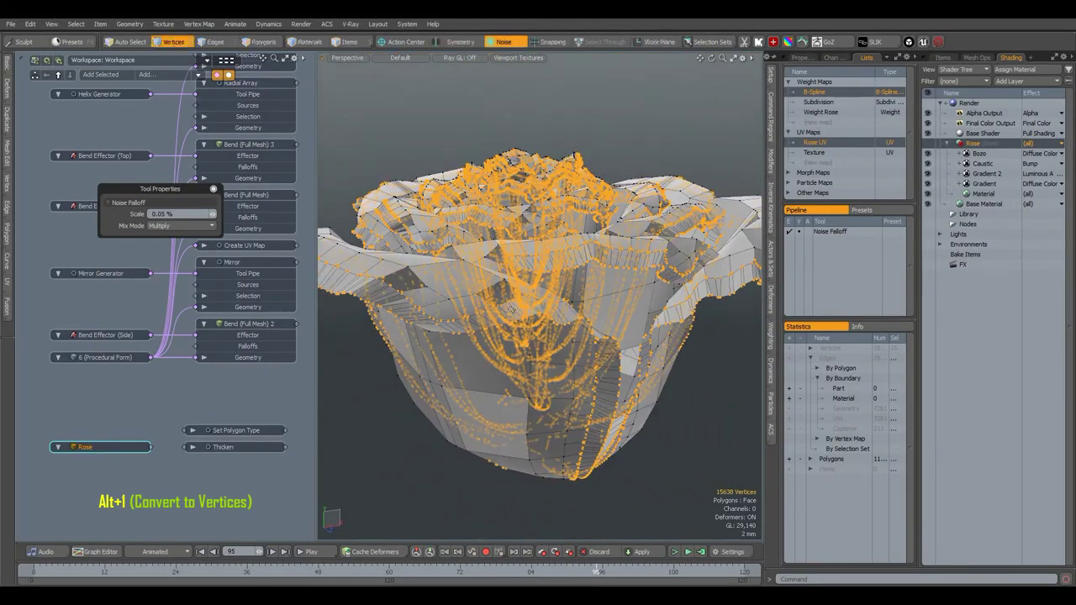
{"action": "key", "text": "r"}
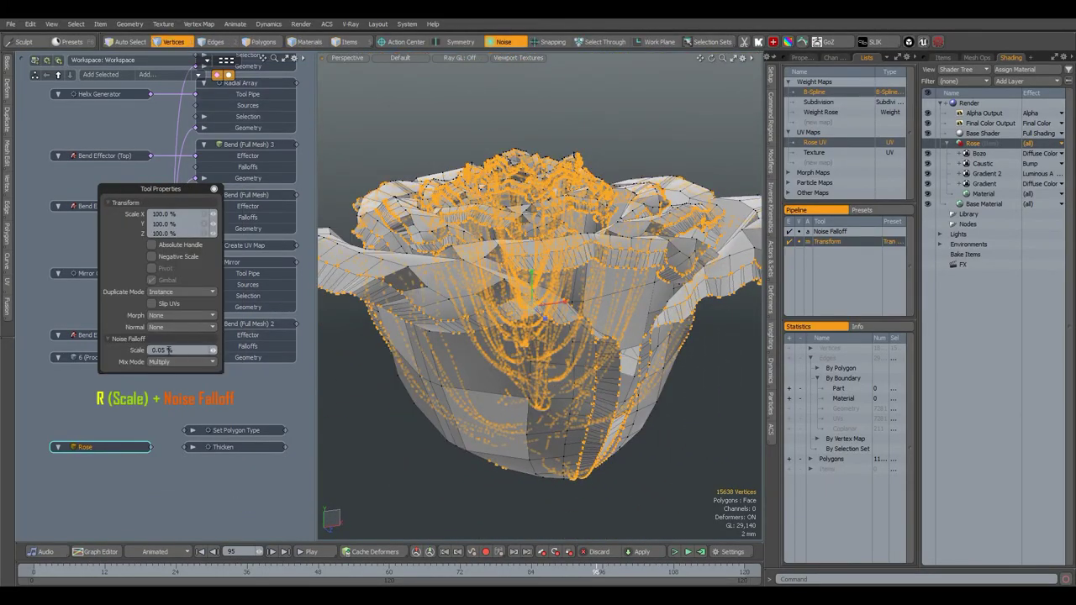
{"action": "left_click_drag", "start_coordinate": [534, 312], "coordinate": [561, 309]}
{"action": "key", "text": "q"}
- Remove the Noise falloff, switch to polygon selection, and inspect the irregular petal rims on the Rose mesh
{"action": "left_click", "coordinate": [510, 43]}
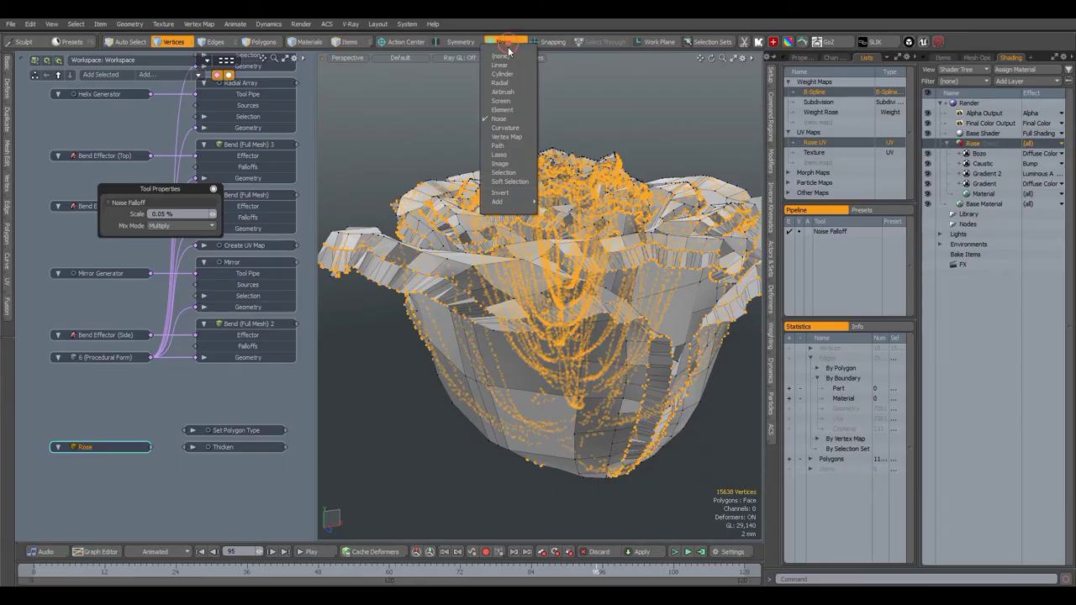
{"action": "left_click", "coordinate": [506, 56]}
{"action": "left_click", "coordinate": [488, 100]}
{"action": "left_click", "coordinate": [262, 42]}
{"action": "mouse_move", "coordinate": [433, 287]}
{"action": "left_mouse_down"}
{"action": "mouse_move", "coordinate": [459, 306]}
{"action": "mouse_move", "coordinate": [407, 226]}
{"action": "mouse_move", "coordinate": [454, 282]}
{"action": "mouse_move", "coordinate": [443, 290]}
{"action": "left_mouse_up"}
{"action": "left_click", "coordinate": [443, 290]}
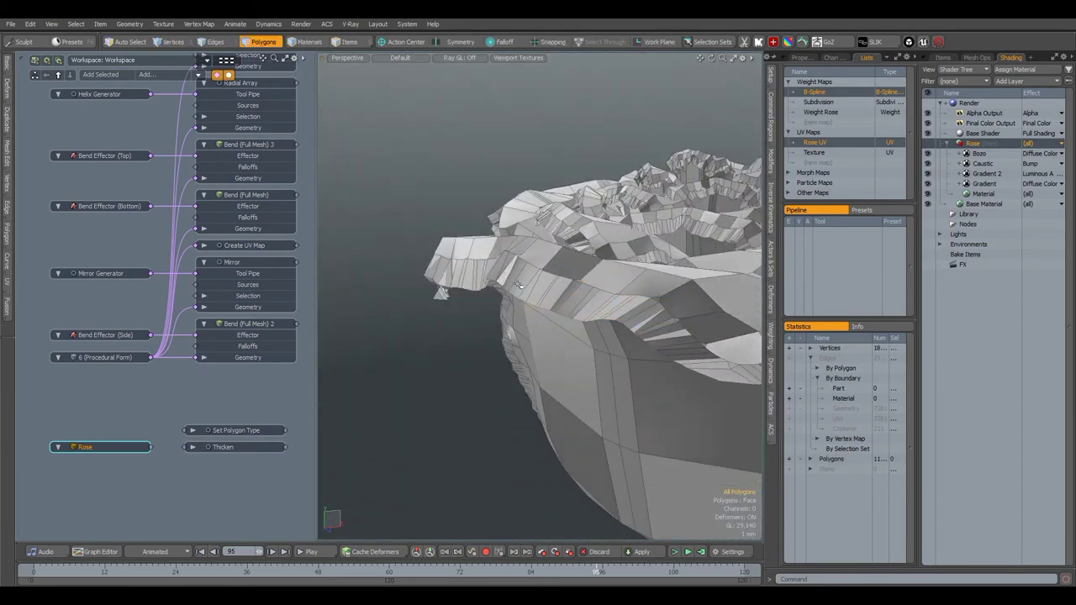
{"action": "left_click_drag", "start_coordinate": [518, 284], "coordinate": [432, 279]}
{"action": "left_click", "coordinate": [420, 291]}
{"action": "scroll", "coordinate": [580, 299], "scroll_direction": "down", "scroll_amount": 4}
{"action": "left_click_drag", "start_coordinate": [580, 299], "coordinate": [582, 347], "text": "alt"}
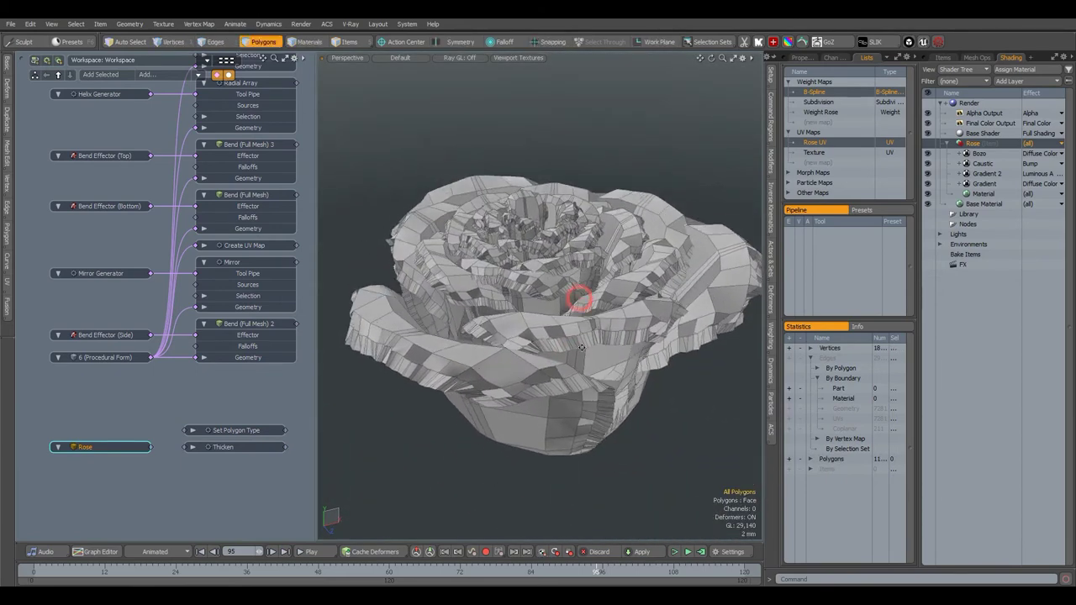
- Reconnect the Rose mesh to the Thicken and Set Polygon Type operators
{"action": "left_click", "coordinate": [192, 448]}
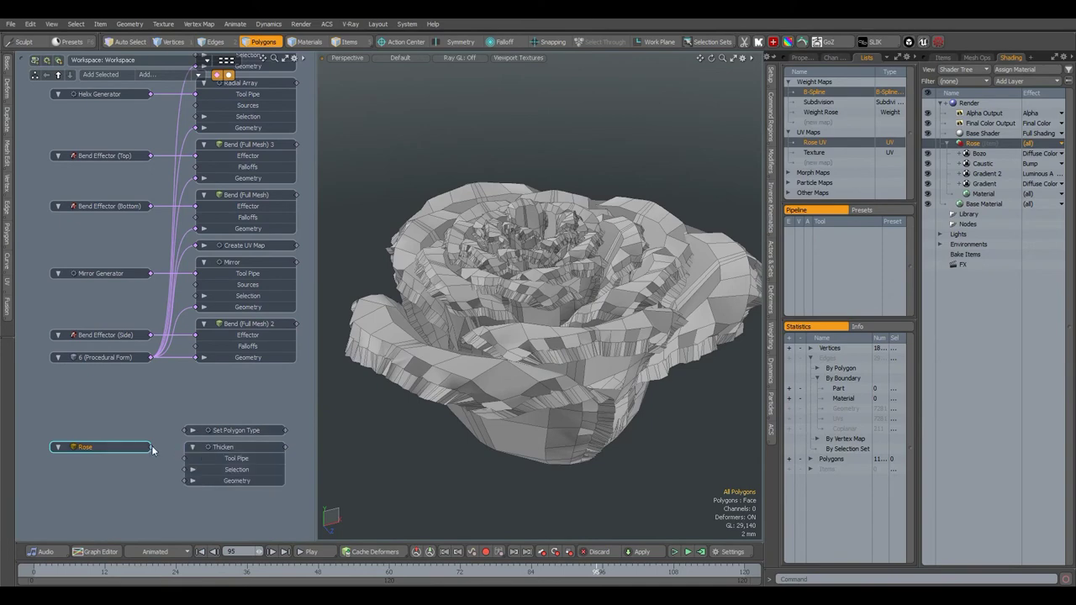
{"action": "mouse_move", "coordinate": [152, 447]}
{"action": "left_mouse_down"}
{"action": "mouse_move", "coordinate": [186, 481]}
{"action": "mouse_move", "coordinate": [152, 448]}
{"action": "left_mouse_up"}
{"action": "left_click", "coordinate": [192, 448]}
{"action": "left_click", "coordinate": [193, 431]}
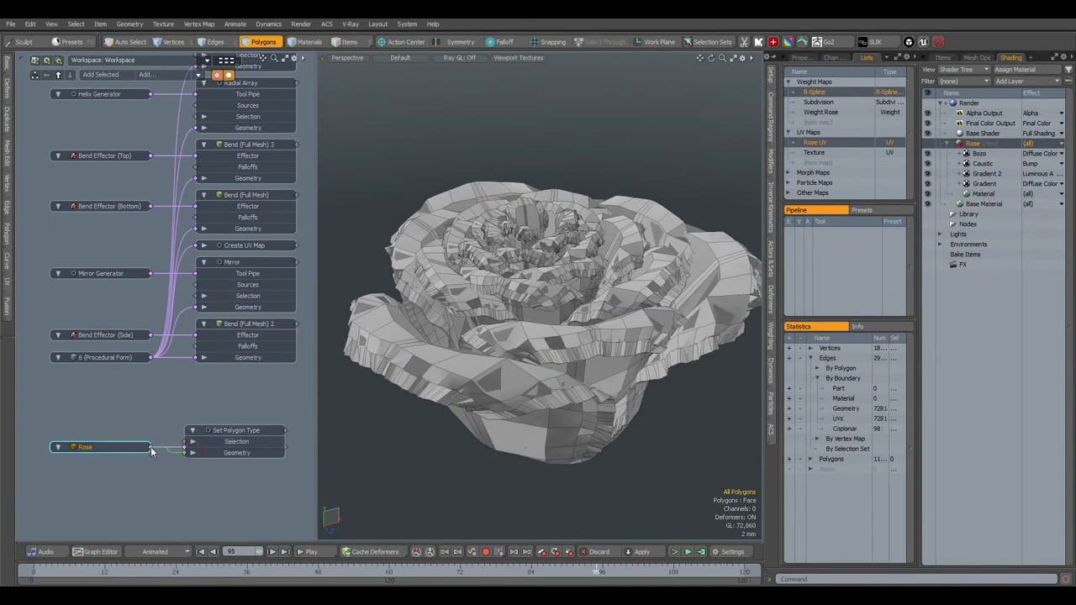
{"action": "left_click", "coordinate": [193, 432]}
{"action": "left_click_drag", "start_coordinate": [456, 408], "coordinate": [531, 374], "text": "alt"}
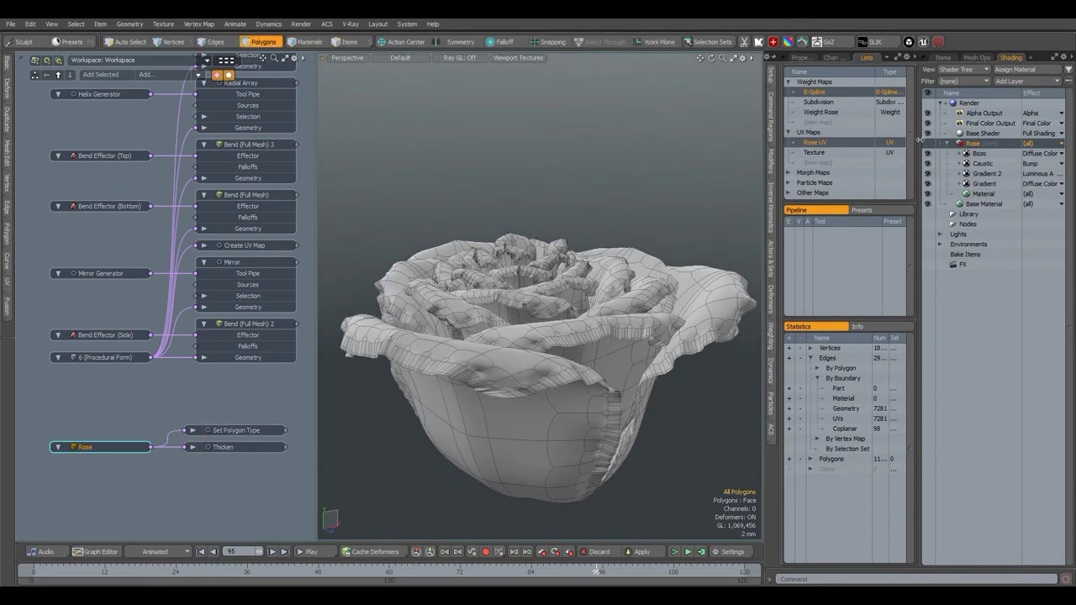
- Show the Rose material group again and open the render Preview of the rose
{"action": "left_click", "coordinate": [927, 144]}
{"action": "left_click_drag", "start_coordinate": [476, 290], "coordinate": [636, 311], "text": "alt"}
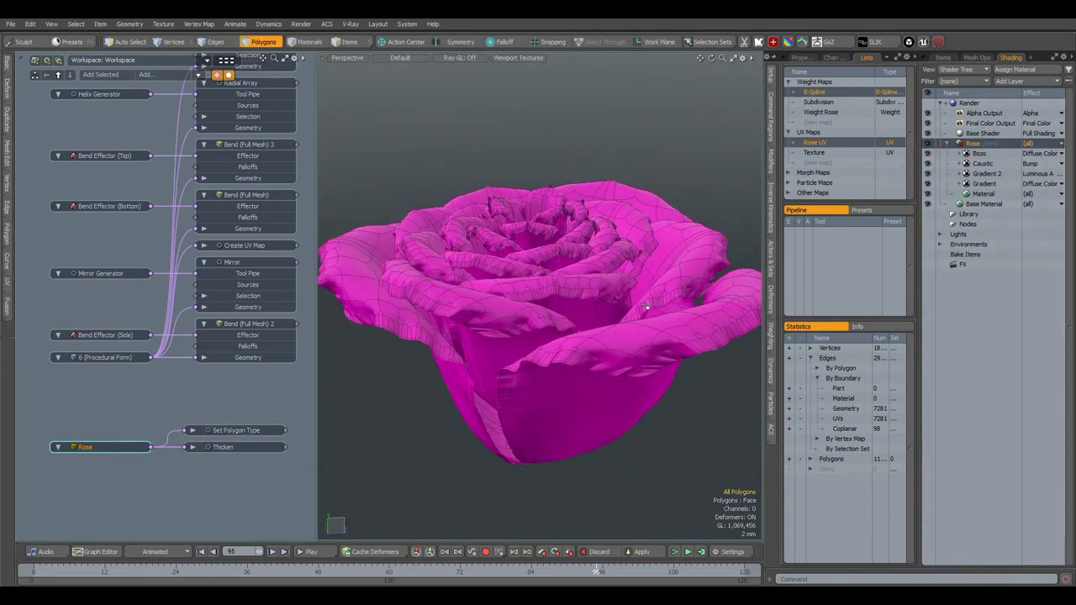
{"action": "key", "text": "F8"}
{"action": "left_click", "coordinate": [509, 299]}
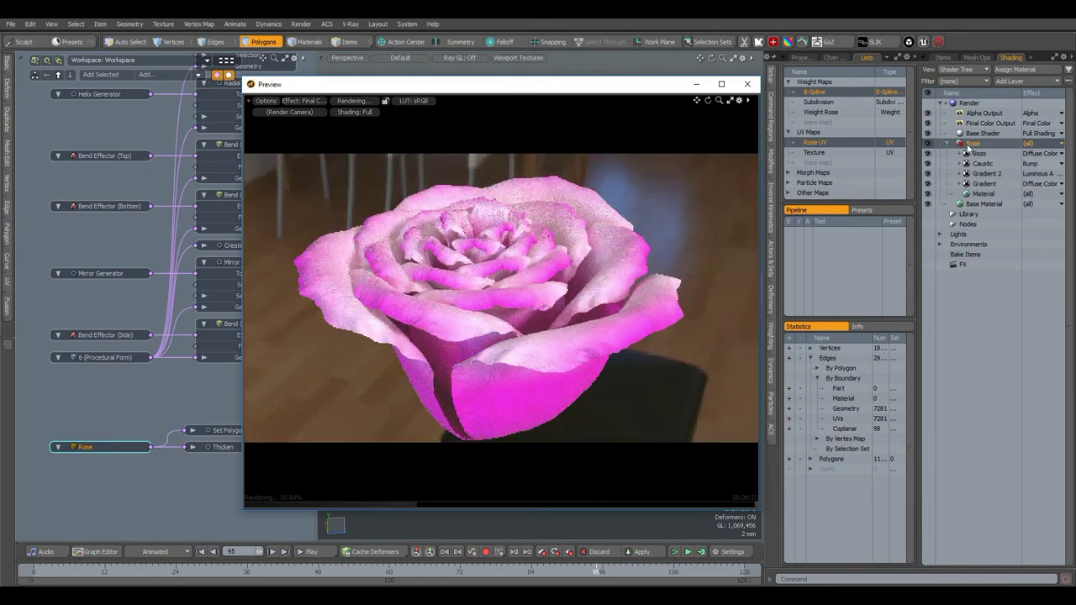
- Set the Minimum Spot of the kitchen environment image to 25
{"action": "left_click", "coordinate": [940, 243]}
{"action": "left_click", "coordinate": [953, 254]}
{"action": "left_click", "coordinate": [982, 264]}
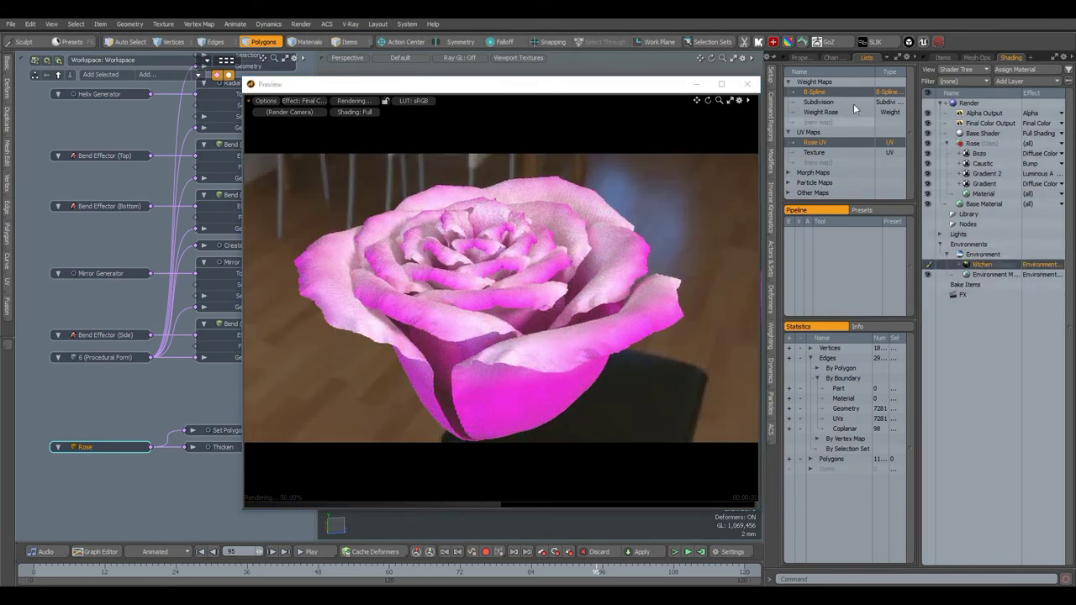
{"action": "left_click", "coordinate": [803, 58]}
{"action": "left_click", "coordinate": [866, 236]}
{"action": "type", "text": "25"}
{"action": "key", "text": "Return"}
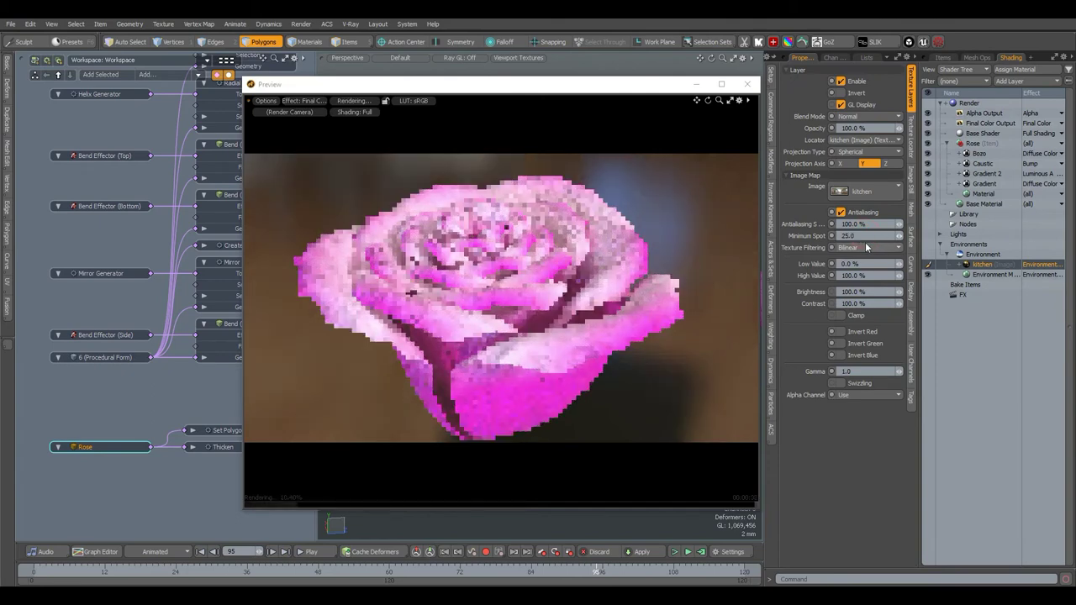
{"action": "left_click", "coordinate": [948, 254]}
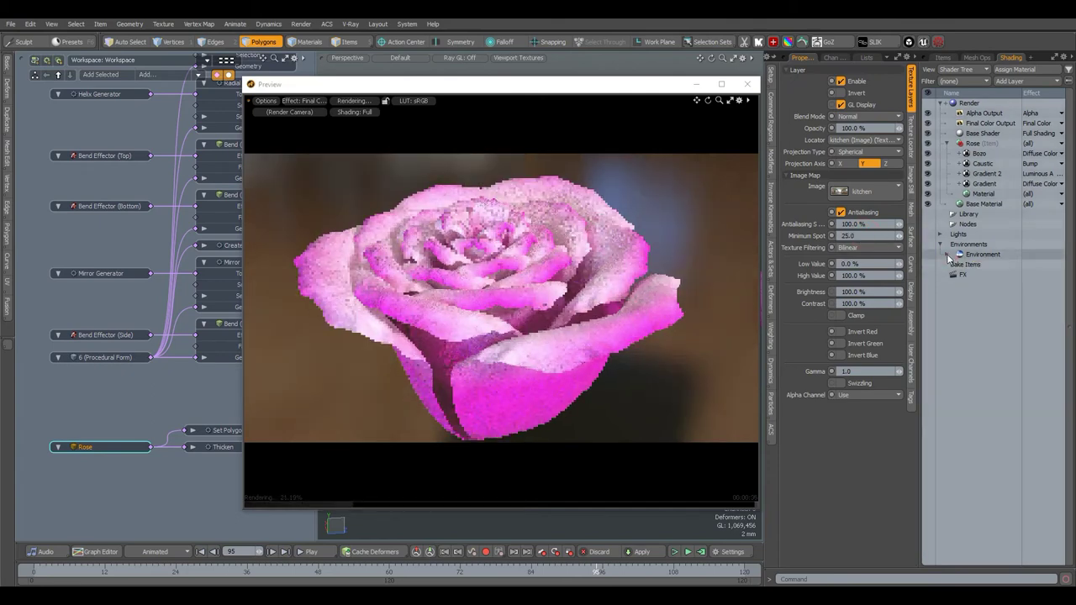
- Hide the Rose group's four texture layers and examine the Material's diffuse color, specular, roughness and transparency settings
{"action": "left_click", "coordinate": [976, 144]}
{"action": "left_click_drag", "start_coordinate": [927, 153], "coordinate": [930, 185]}
{"action": "left_click", "coordinate": [977, 193]}
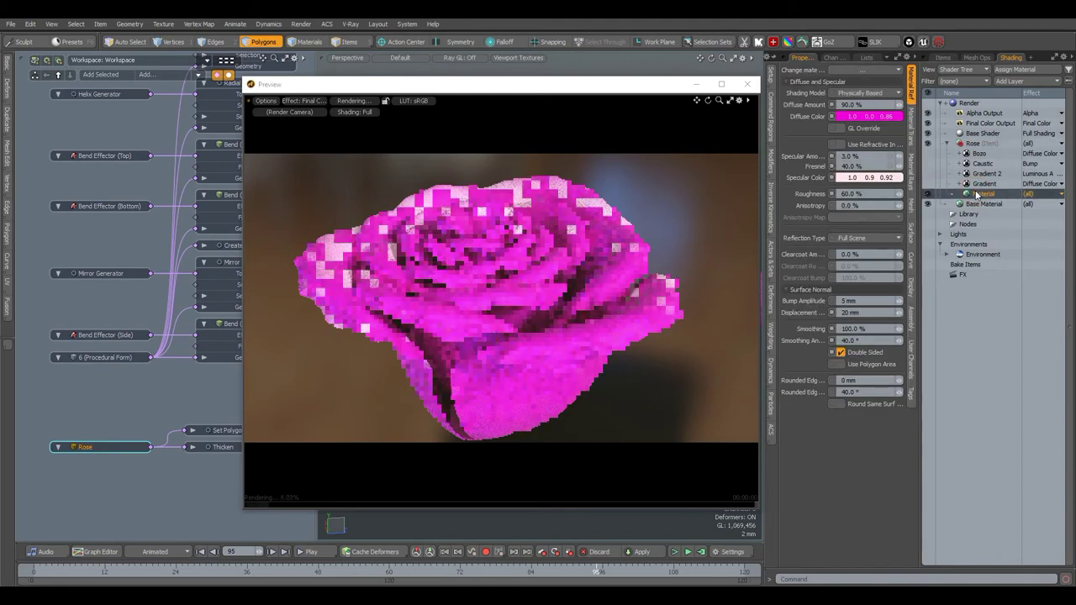
{"action": "left_click", "coordinate": [866, 116]}
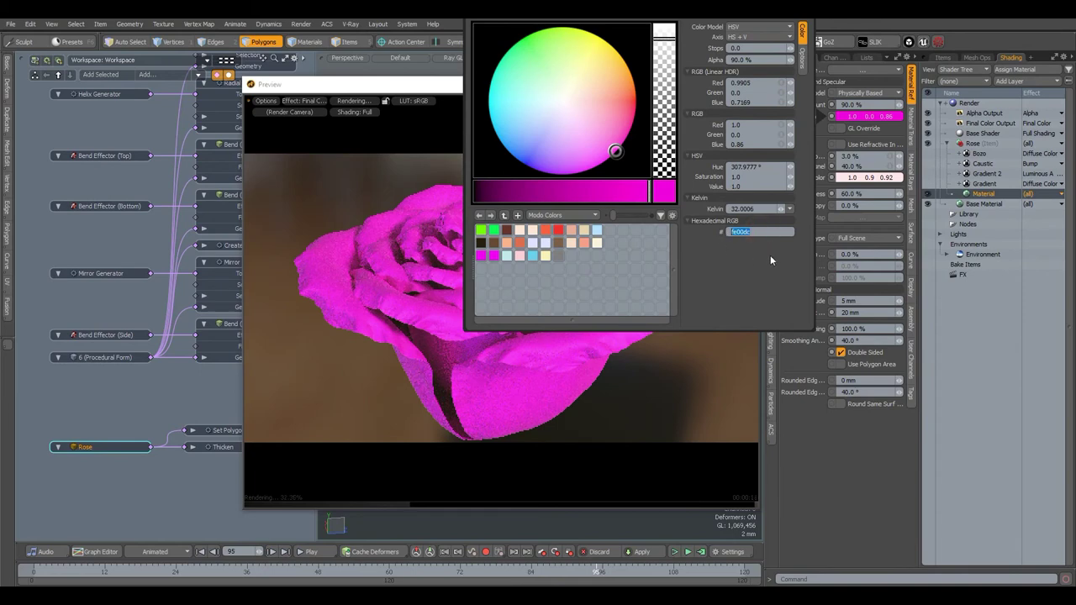
{"action": "left_click_drag", "start_coordinate": [838, 166], "coordinate": [863, 204]}
{"action": "left_click", "coordinate": [862, 180]}
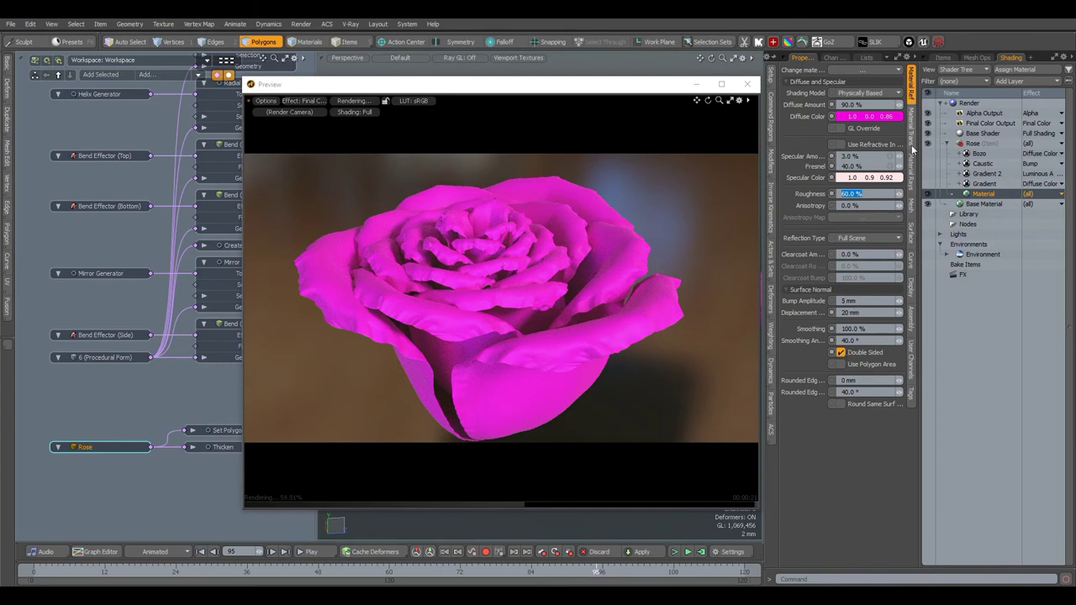
{"action": "left_click", "coordinate": [912, 141]}
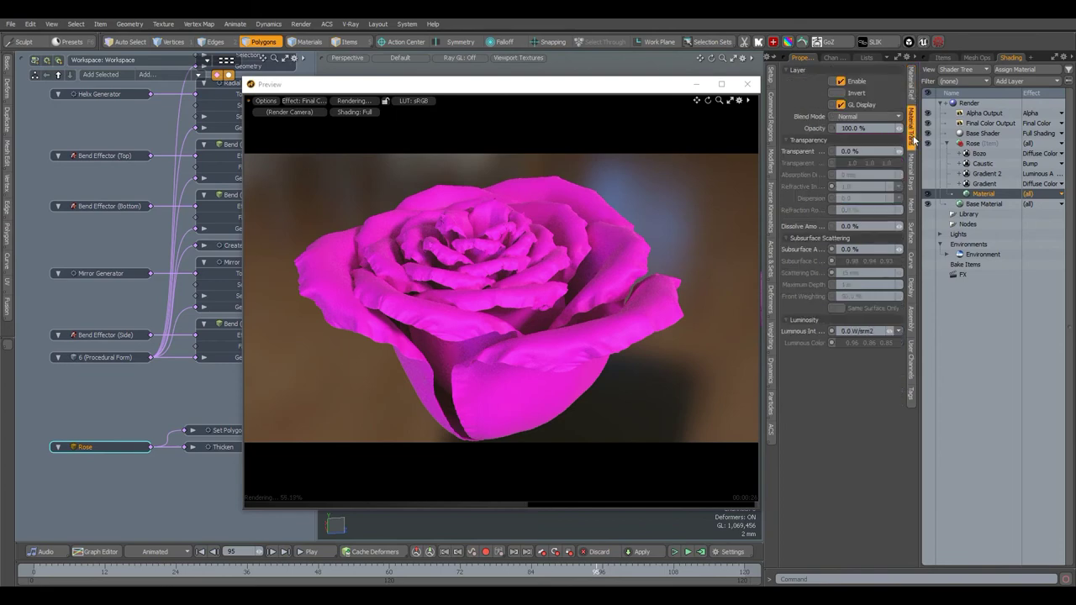
- Enable the diffuse color Gradient layer and review its blend mode and opacity
{"action": "left_click", "coordinate": [981, 184]}
{"action": "left_click_drag", "start_coordinate": [870, 251], "coordinate": [822, 288]}
{"action": "left_click", "coordinate": [841, 81]}
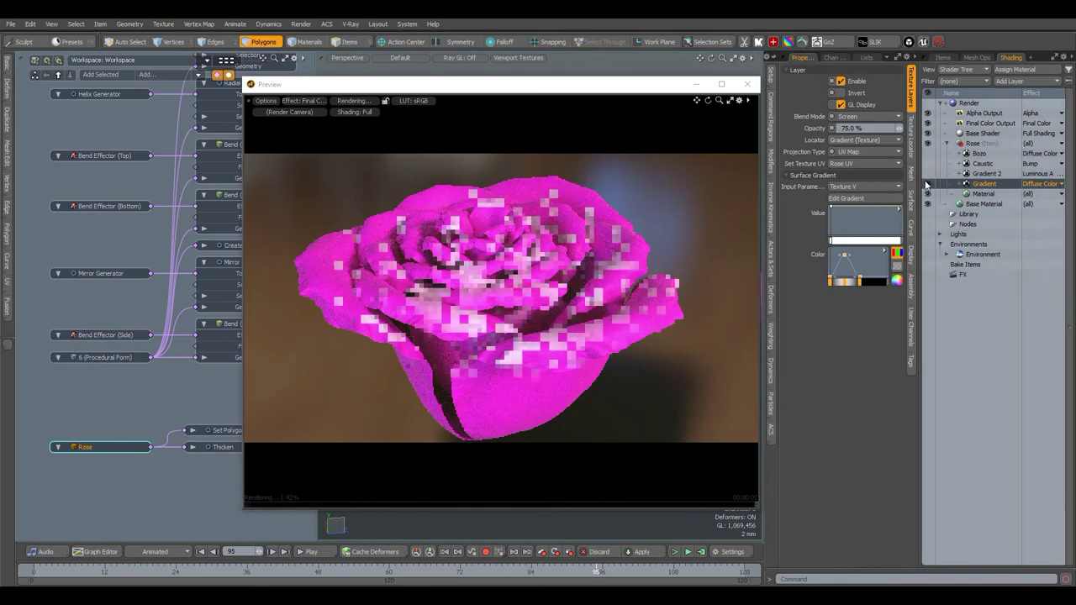
{"action": "left_click", "coordinate": [869, 119]}
{"action": "left_click", "coordinate": [862, 117]}
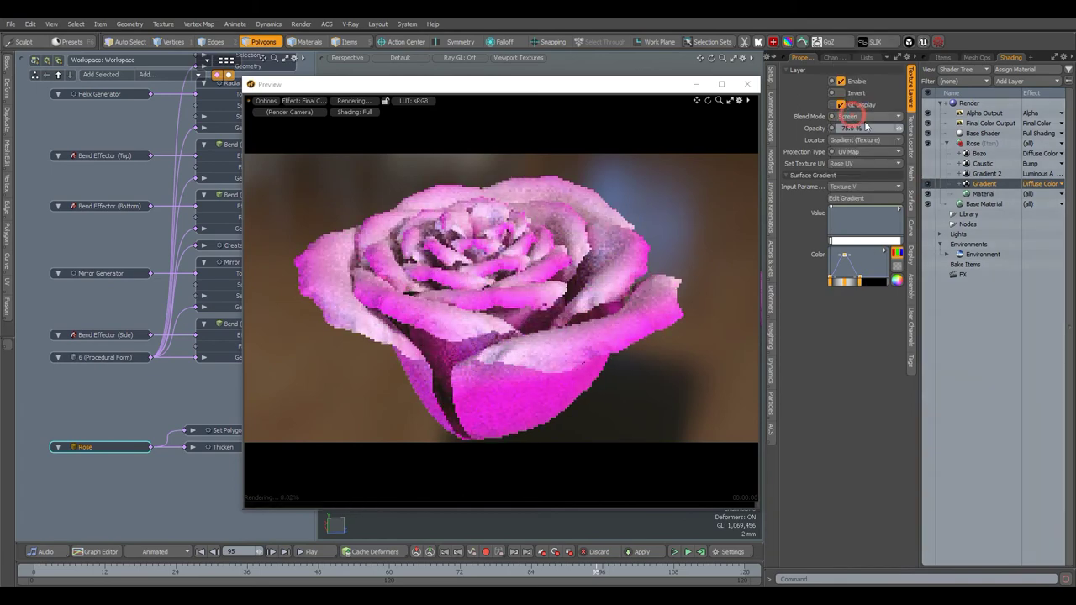
{"action": "left_click", "coordinate": [870, 128]}
{"action": "left_click", "coordinate": [872, 127]}
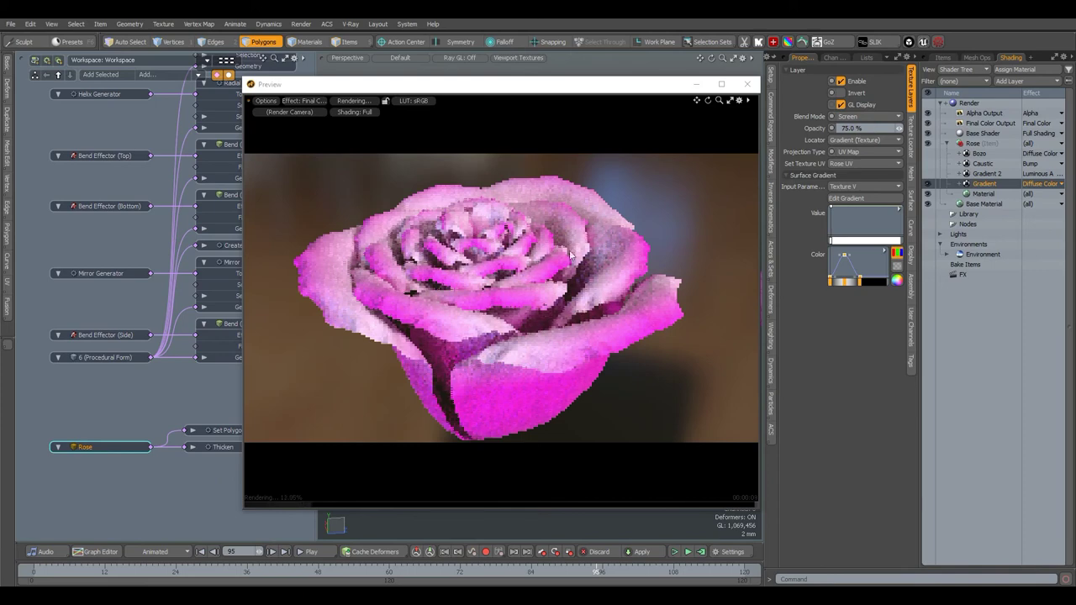
- Enable the Gradient 2 layer with the Luminous Amount effect and Texture V as its input parameter
{"action": "left_click", "coordinate": [985, 173]}
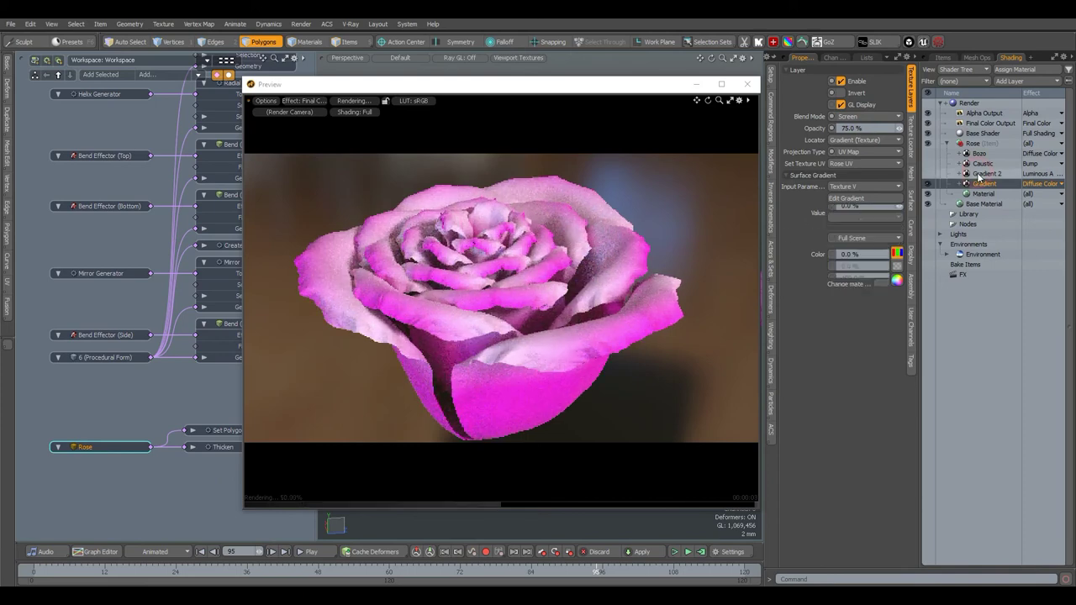
{"action": "left_click", "coordinate": [1041, 173]}
{"action": "mouse_move", "coordinate": [1009, 198]}
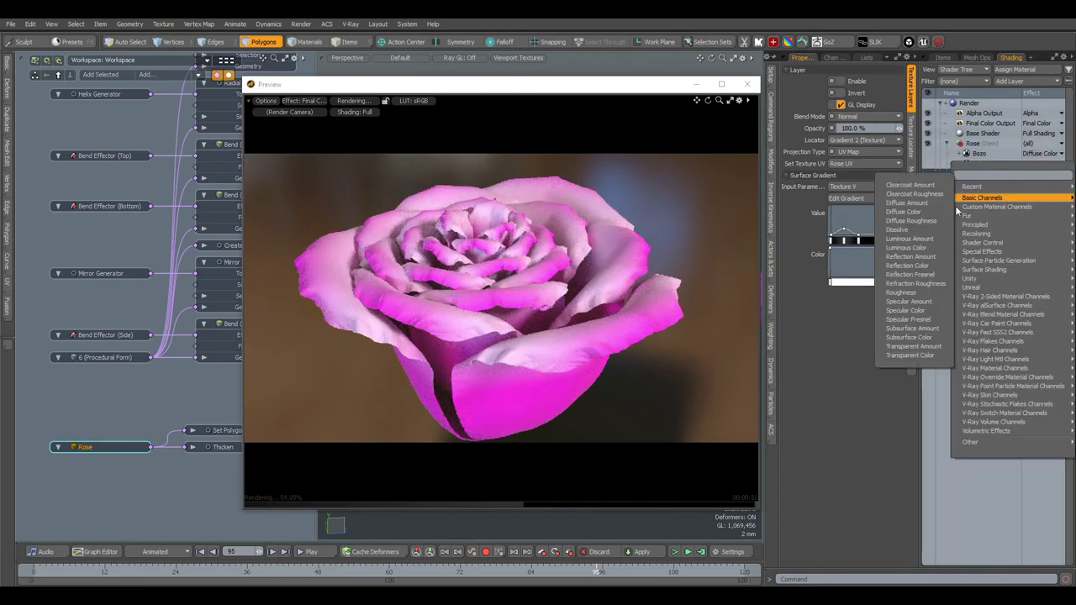
{"action": "left_click", "coordinate": [912, 240]}
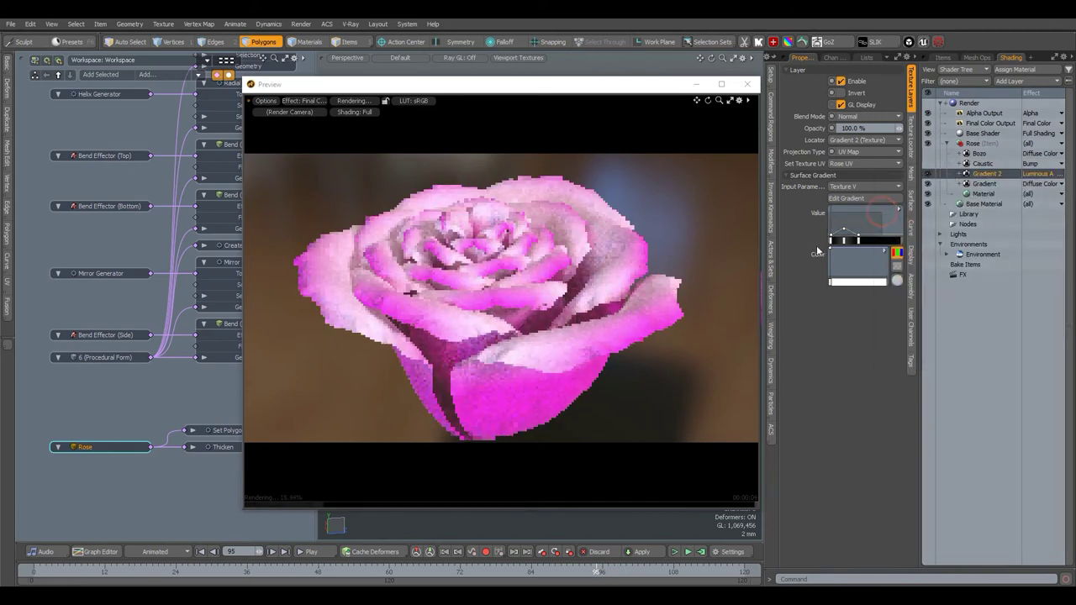
{"action": "left_click", "coordinate": [849, 190]}
{"action": "mouse_move", "coordinate": [850, 256]}
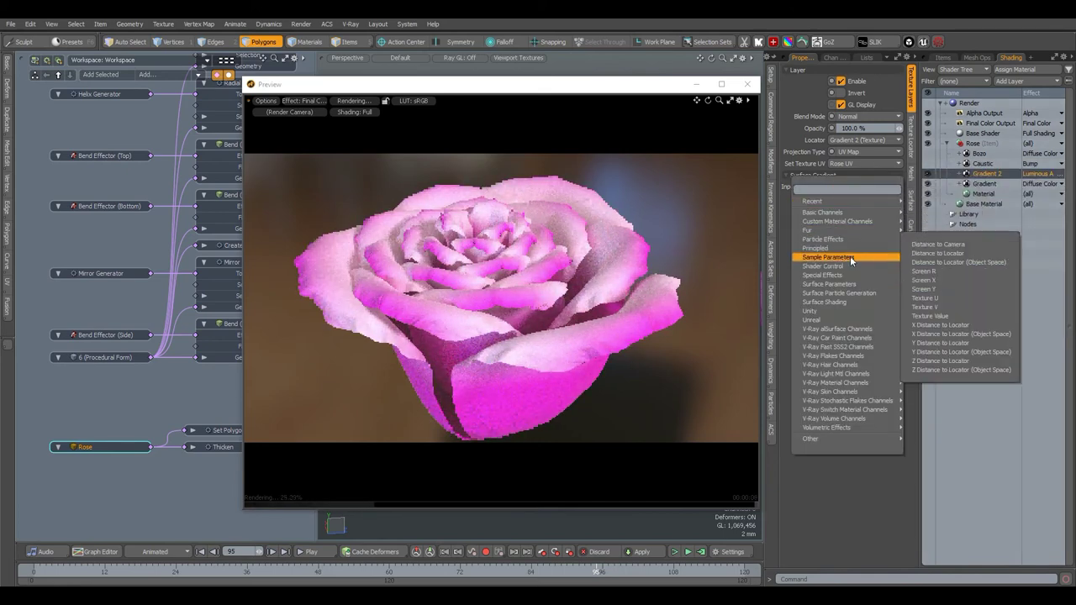
{"action": "left_click", "coordinate": [925, 306]}
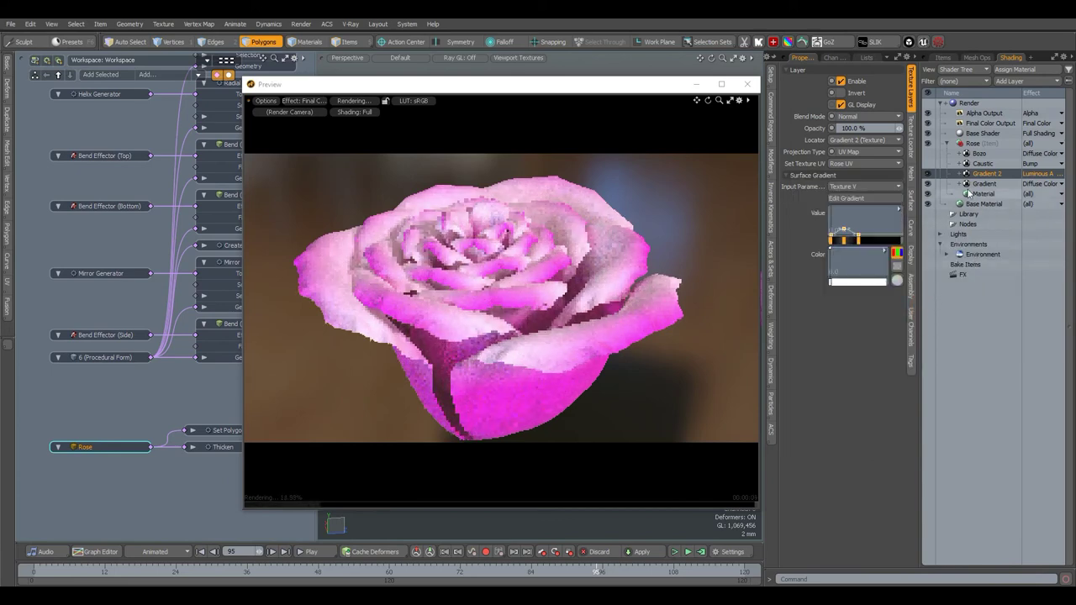
- Look up the organic Caustic texture among the available layers and assign the Bump effect to the Caustic layer
{"action": "left_click", "coordinate": [982, 164]}
{"action": "left_click", "coordinate": [1017, 80]}
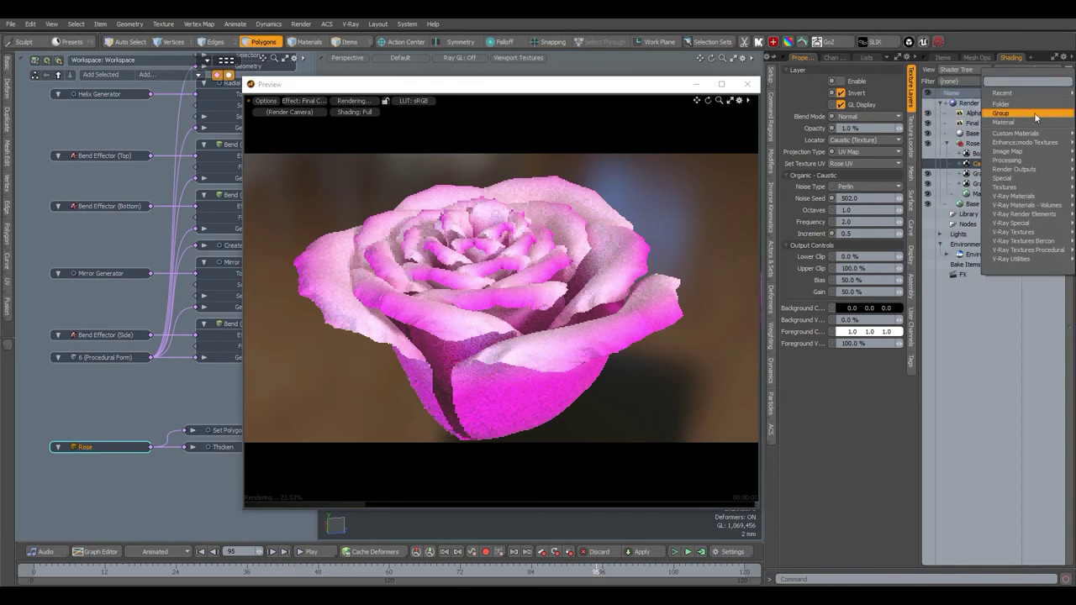
{"action": "mouse_move", "coordinate": [1026, 142]}
{"action": "mouse_move", "coordinate": [979, 157]}
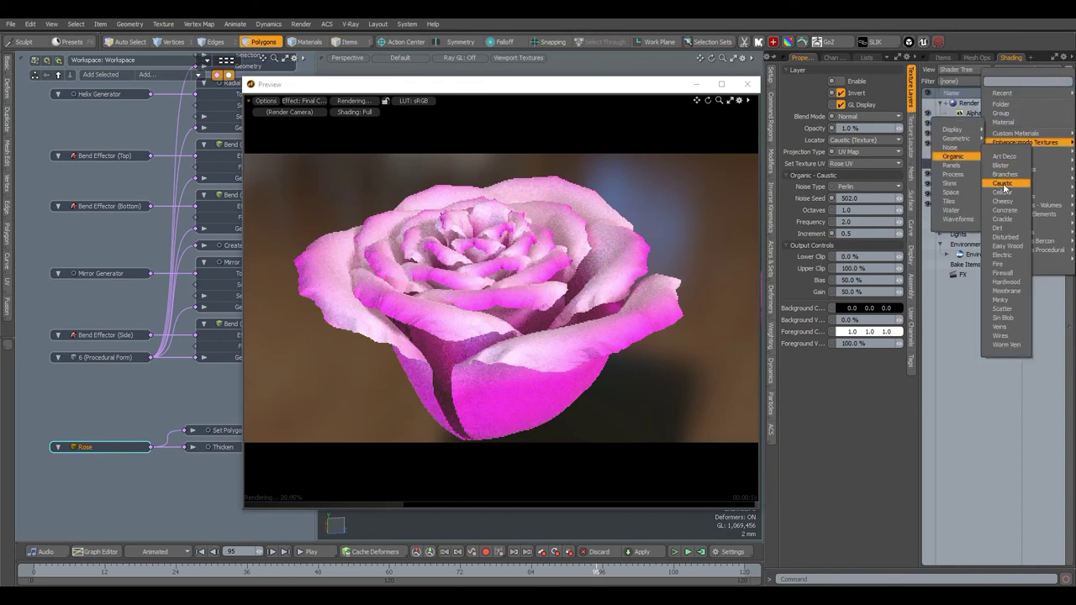
{"action": "key", "text": "Escape"}
{"action": "right_click", "coordinate": [1033, 164]}
{"action": "mouse_move", "coordinate": [1013, 258]}
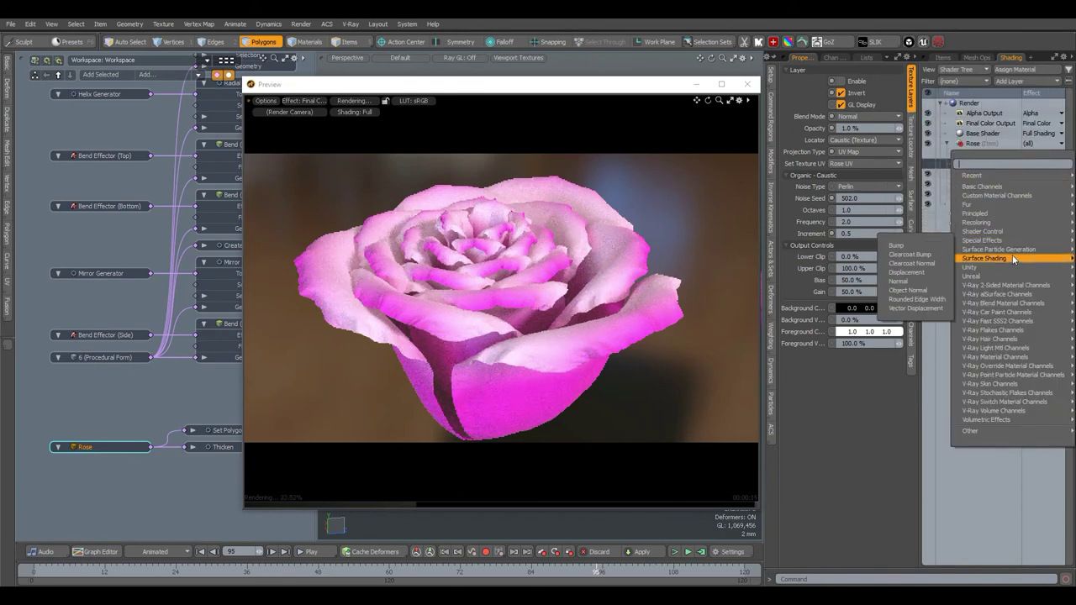
{"action": "left_click", "coordinate": [905, 248]}
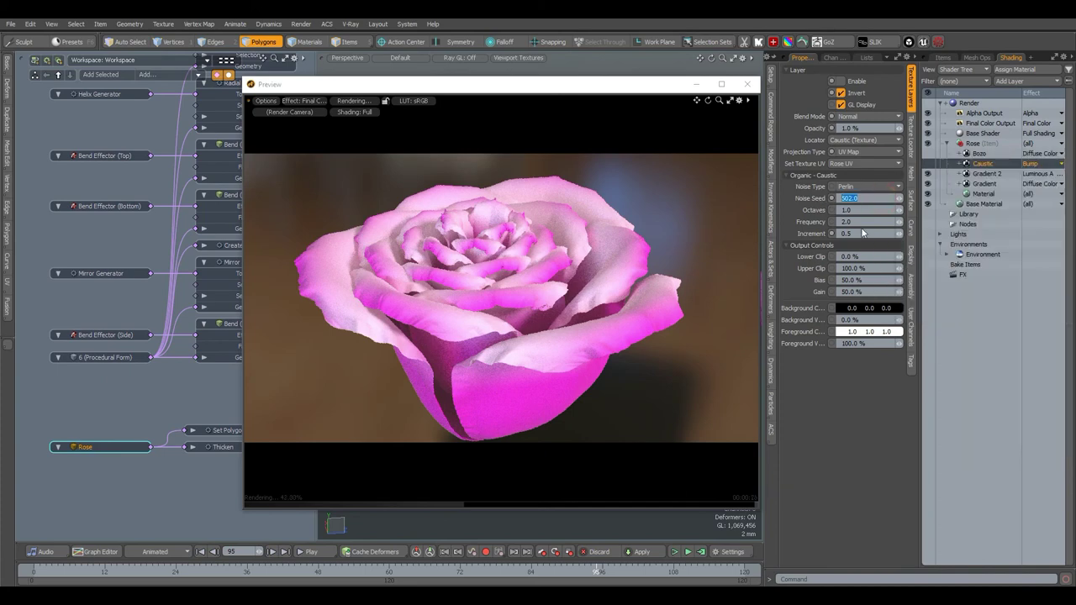
- Check the projection types and sizes of the Caustic, Gradient 2 and Gradient textures, and enable the Caustic layer
{"action": "left_click", "coordinate": [912, 145]}
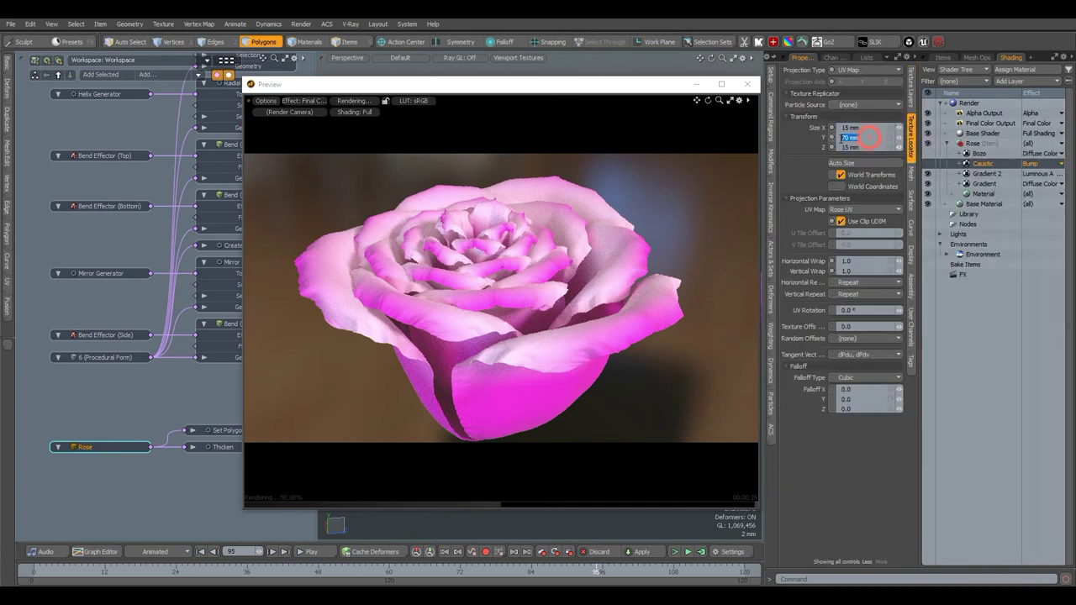
{"action": "left_click", "coordinate": [866, 69]}
{"action": "left_click", "coordinate": [870, 73]}
{"action": "left_click", "coordinate": [985, 174]}
{"action": "left_click", "coordinate": [881, 71]}
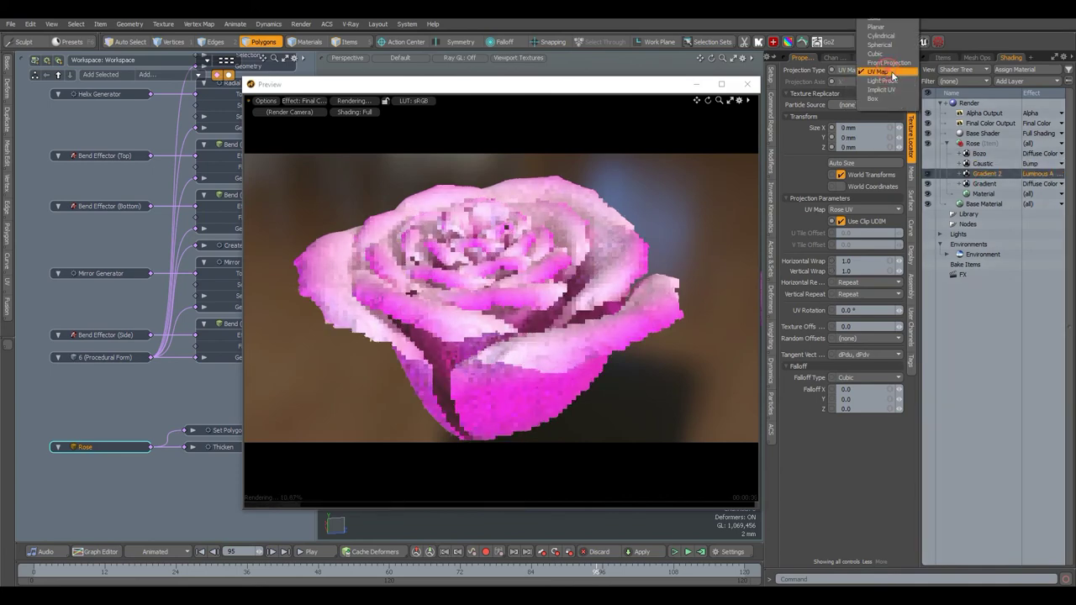
{"action": "left_click", "coordinate": [983, 184]}
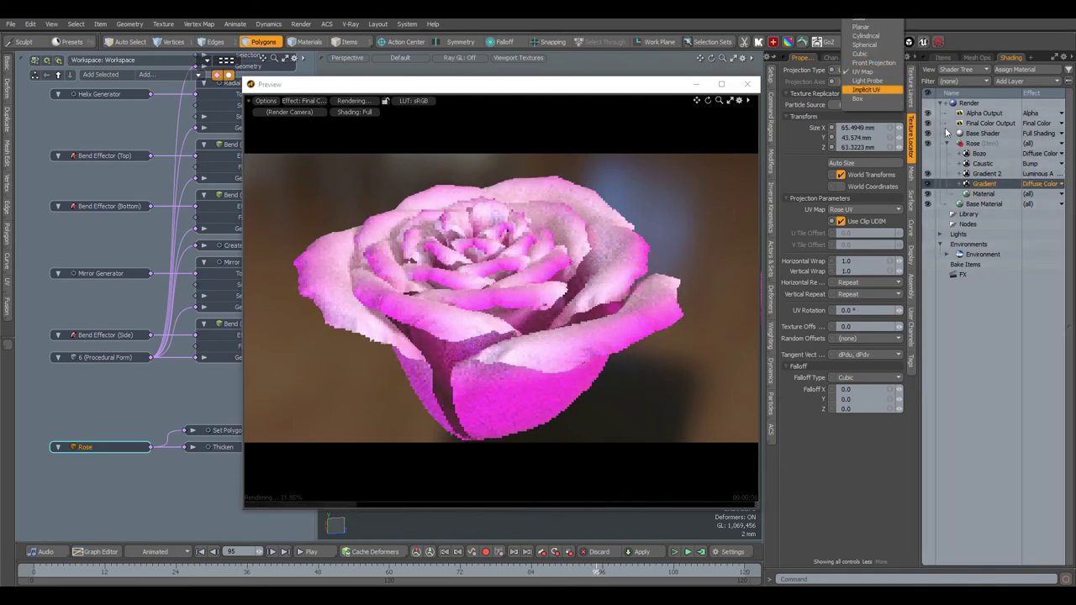
{"action": "left_click", "coordinate": [979, 164]}
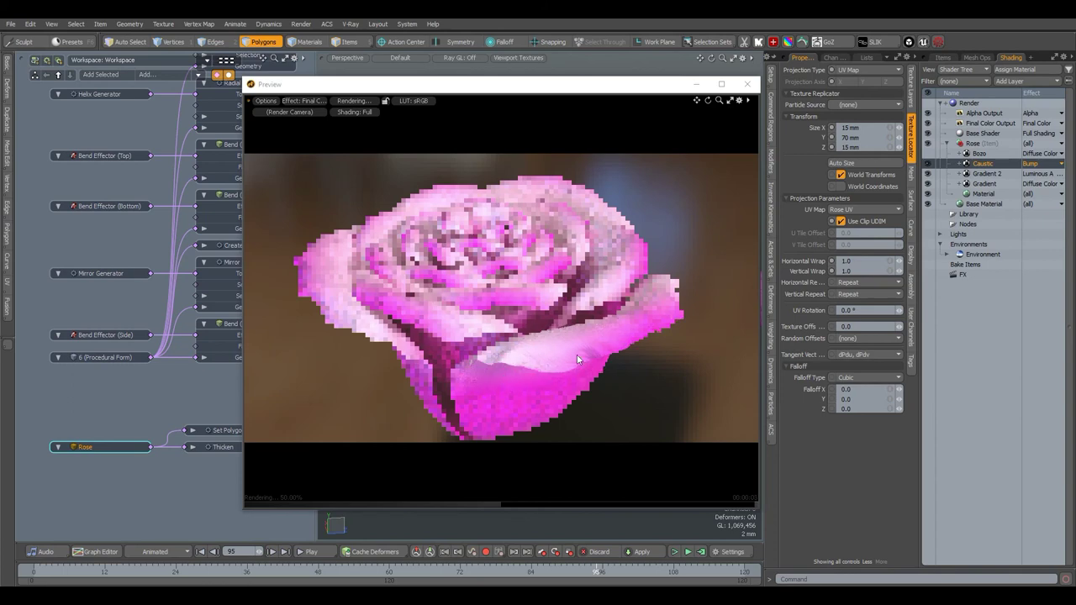
- Enable the Bozo layer and review its UV projection, horizontal and vertical wrap, and noise settings
{"action": "left_click", "coordinate": [980, 153]}
{"action": "left_click", "coordinate": [1024, 80]}
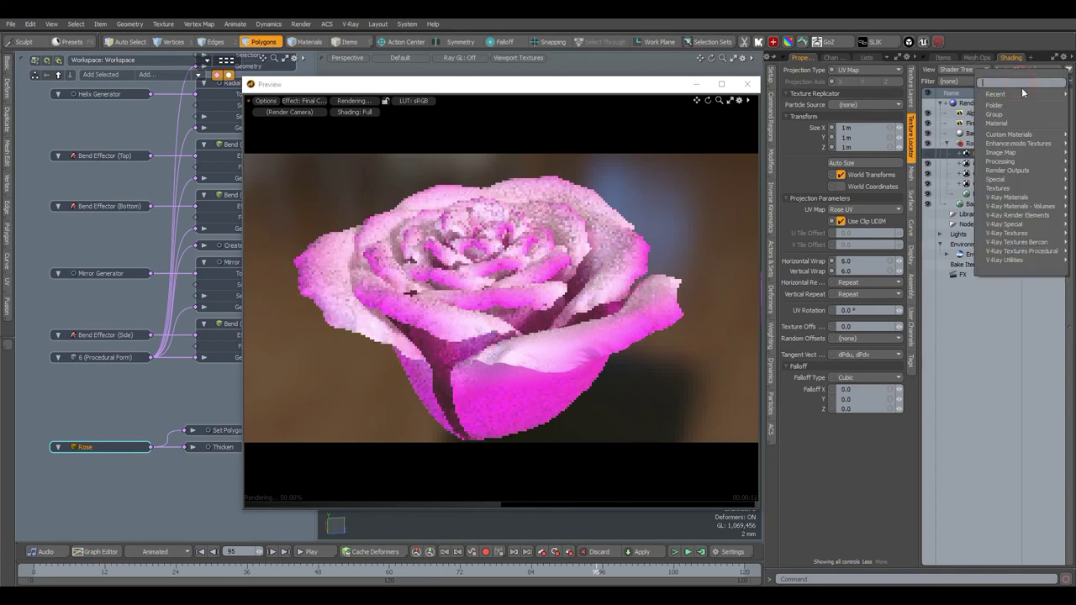
{"action": "mouse_move", "coordinate": [1043, 142]}
{"action": "mouse_move", "coordinate": [943, 148]}
{"action": "left_click", "coordinate": [993, 158]}
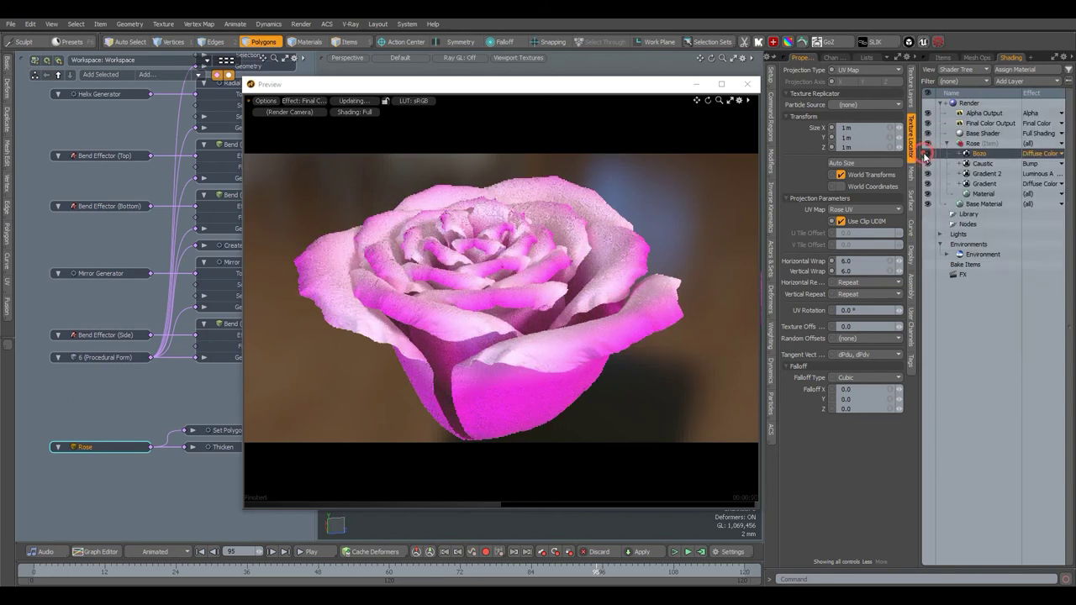
{"action": "left_click", "coordinate": [866, 70]}
{"action": "left_click", "coordinate": [871, 266]}
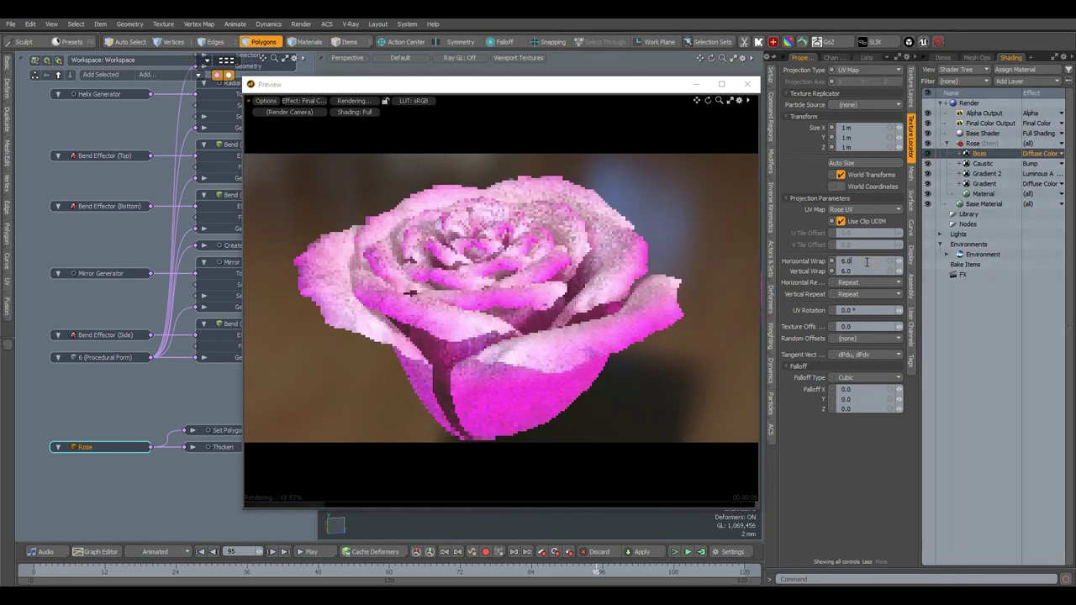
{"action": "left_click_drag", "start_coordinate": [869, 269], "coordinate": [838, 269]}
{"action": "left_click", "coordinate": [911, 91]}
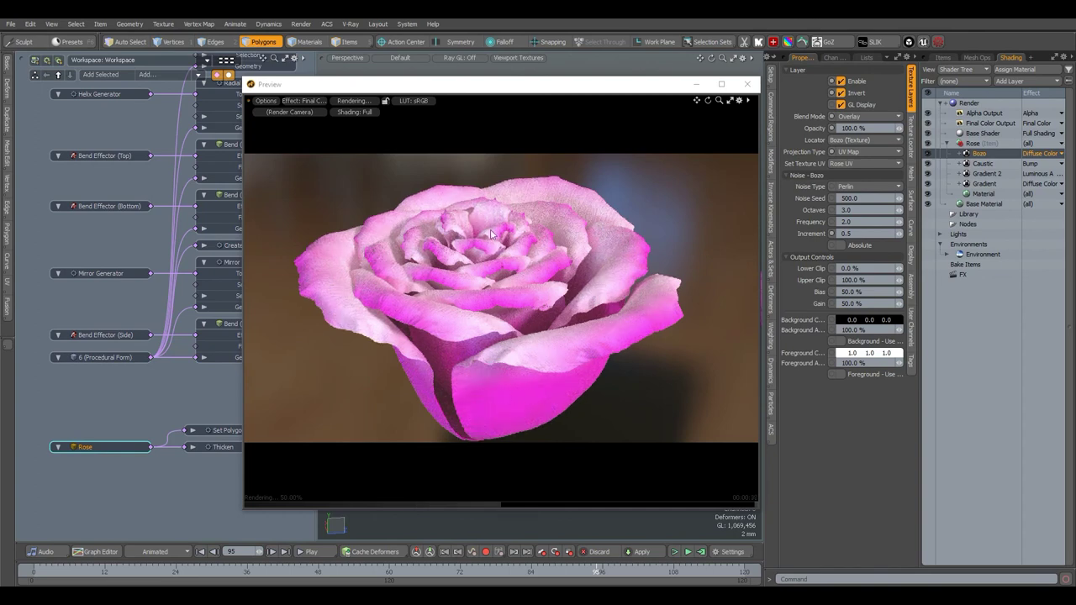
- Compare the preview with the Bozo layer off and on, and collapse the Rose material group
{"action": "left_click", "coordinate": [927, 153]}
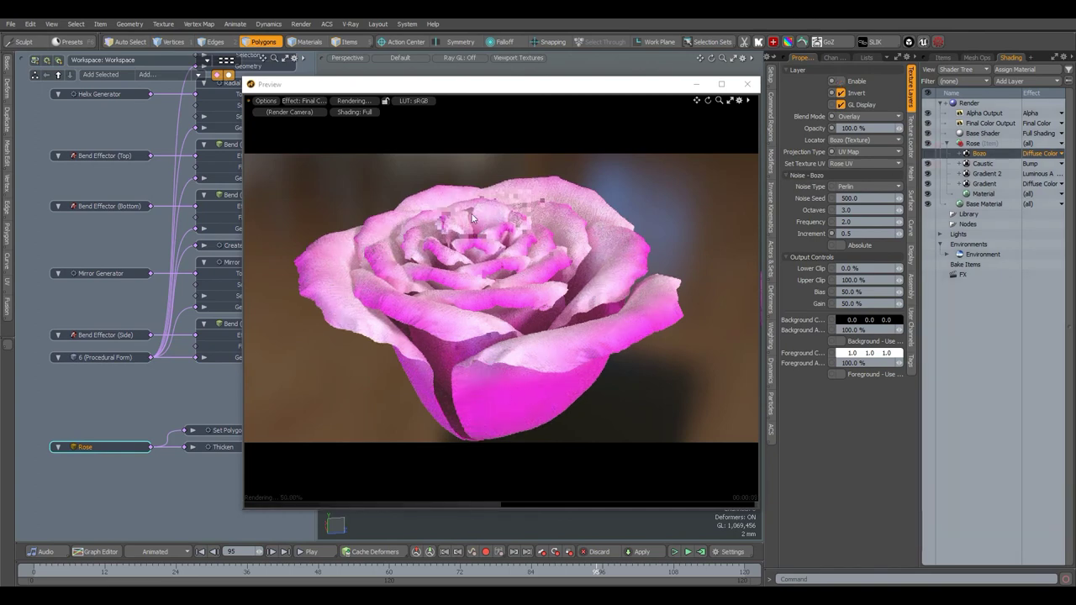
{"action": "left_click", "coordinate": [928, 153]}
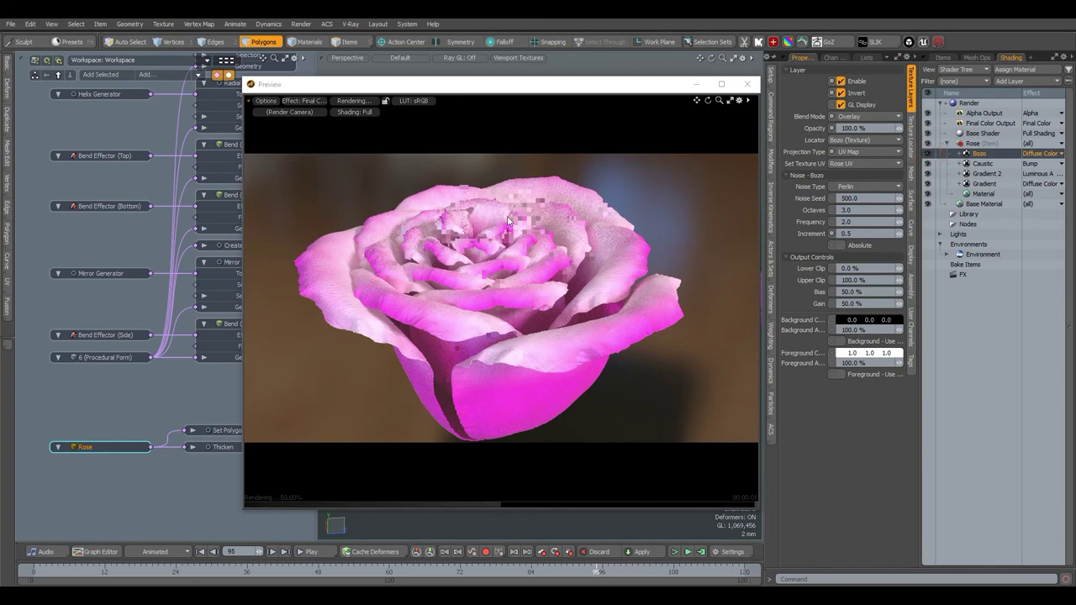
{"action": "left_click", "coordinate": [948, 144]}
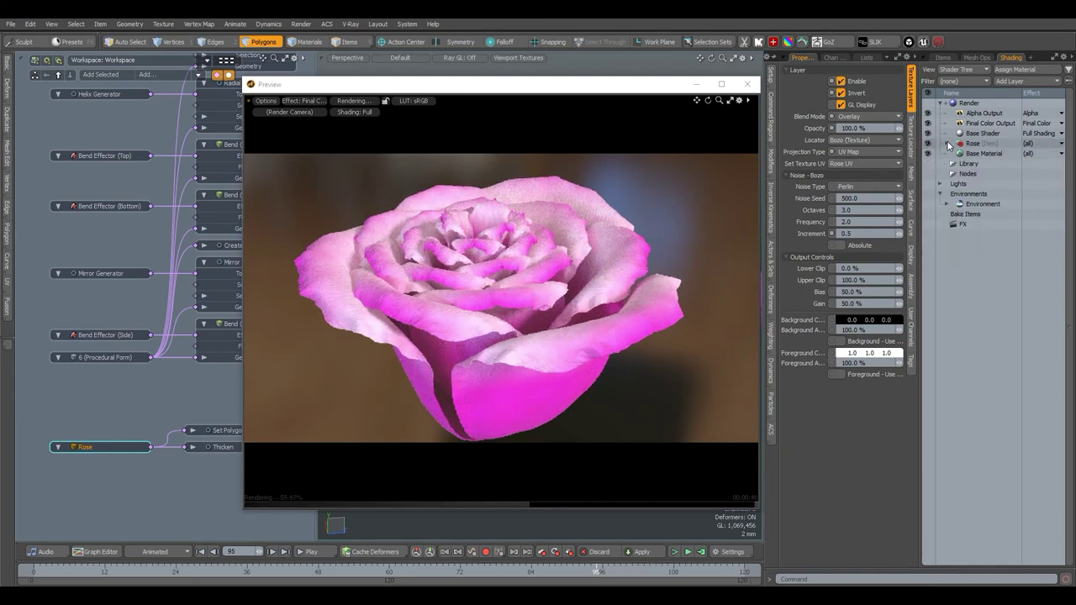